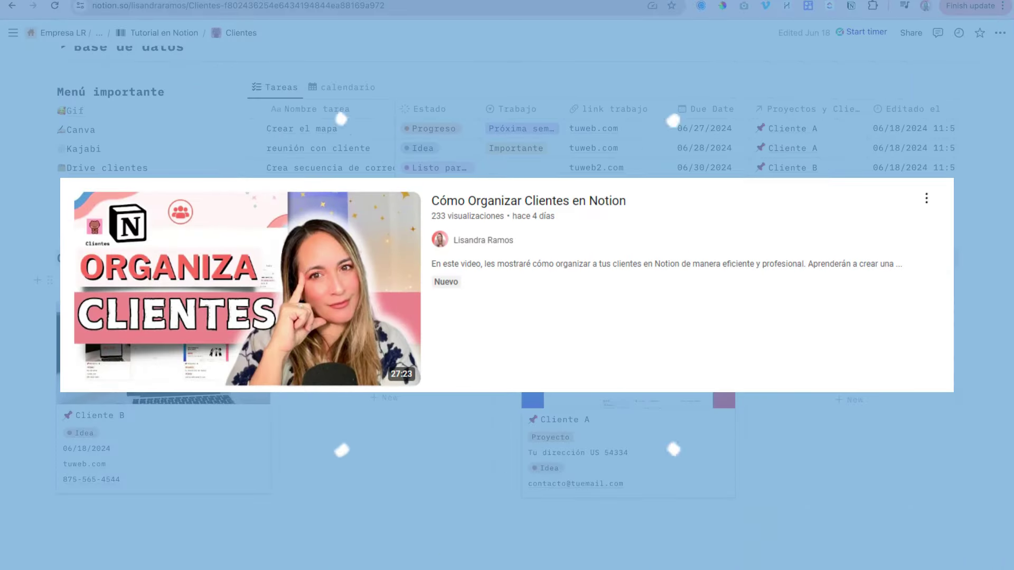
Step: Look over the Clientes page, examining the Tareas table and the Clientes Recurrentes and Proyectos galleries
scroll(507, 285, "up", 5)
scroll(507, 285, "down", 5)
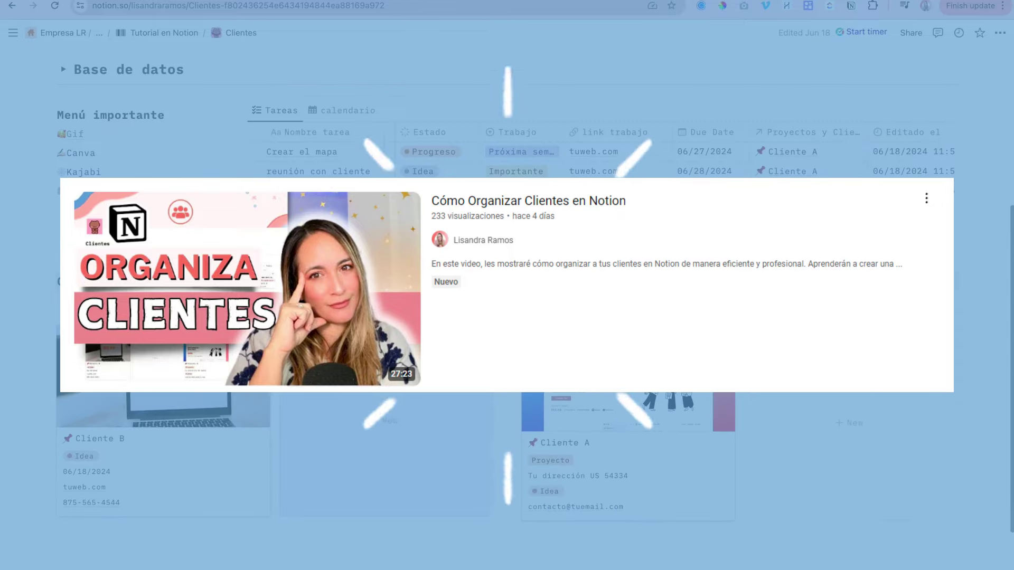
scroll(446, 393, "down", 3)
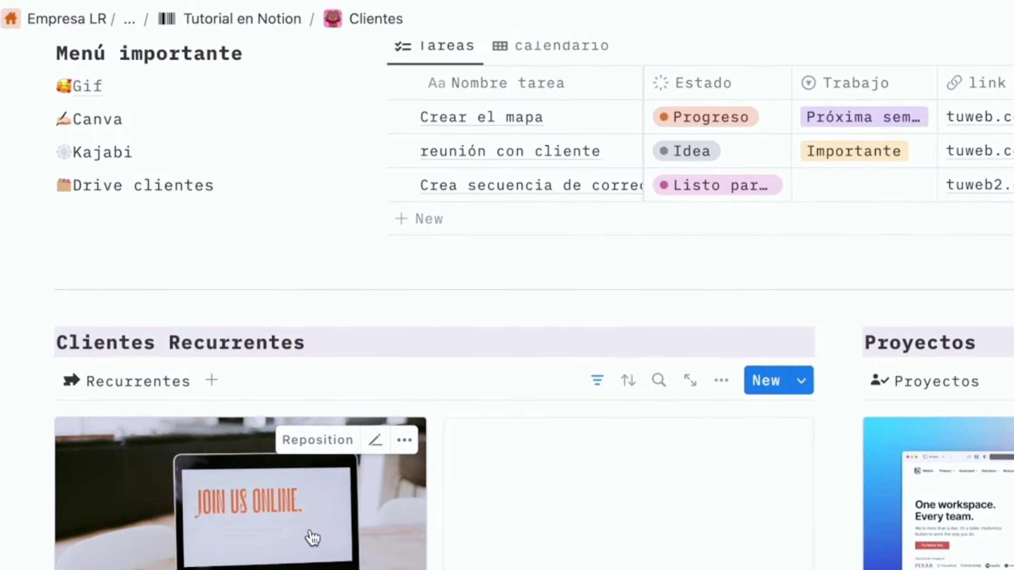
scroll(722, 384, "up", 8)
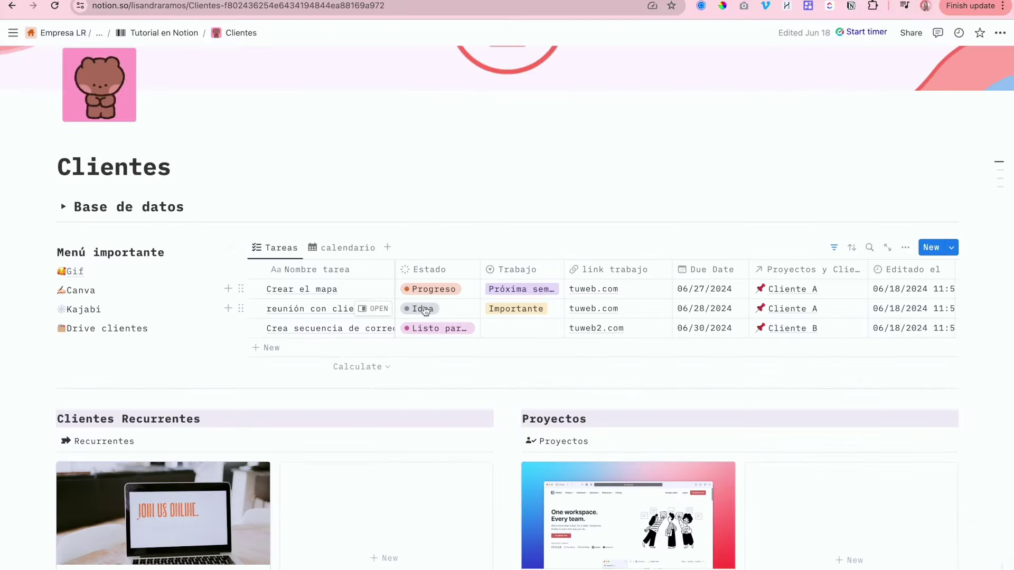
scroll(431, 246, "down", 3)
scroll(431, 246, "down", 1)
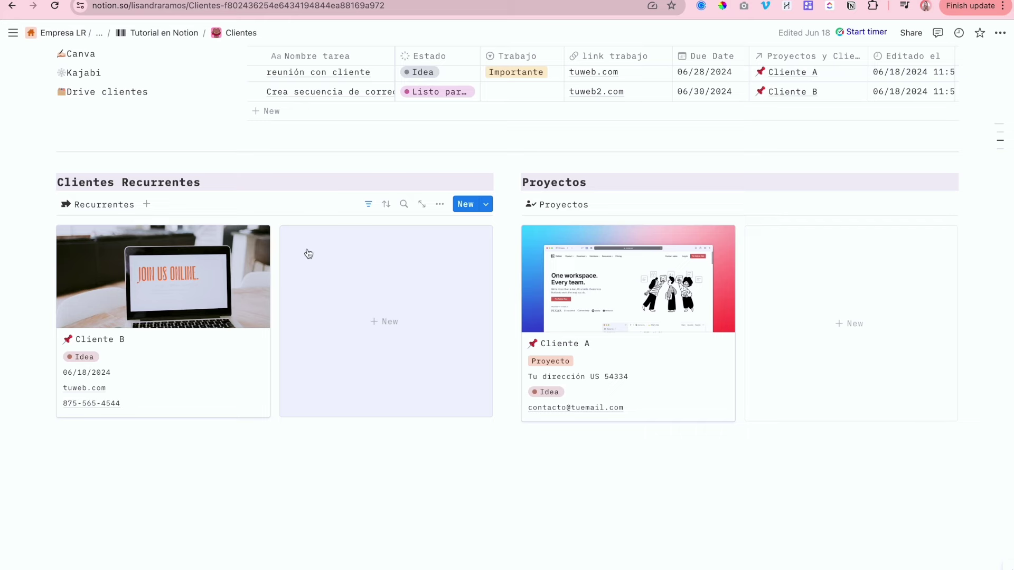
scroll(328, 255, "up", 3)
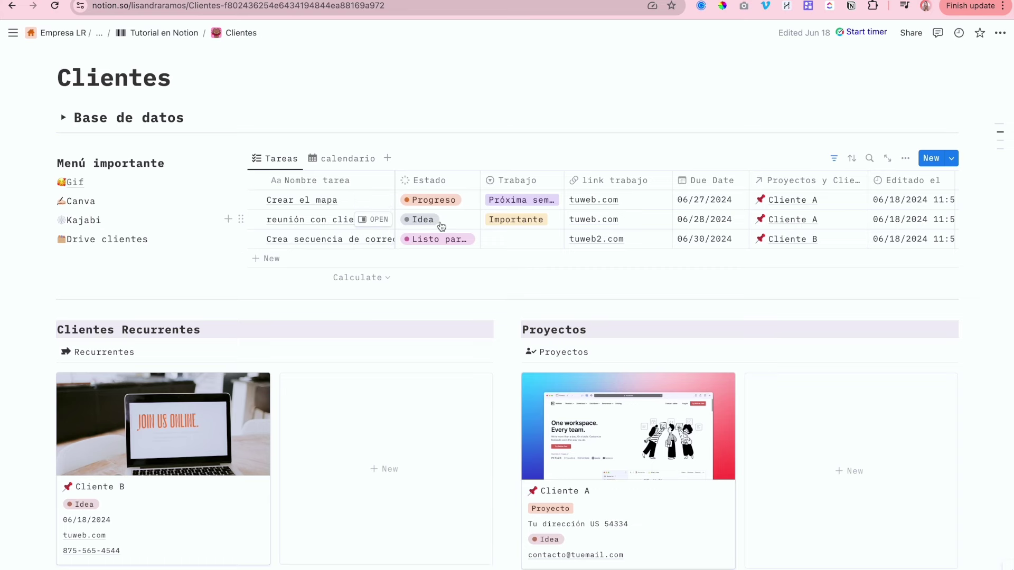
scroll(279, 395, "down", 1)
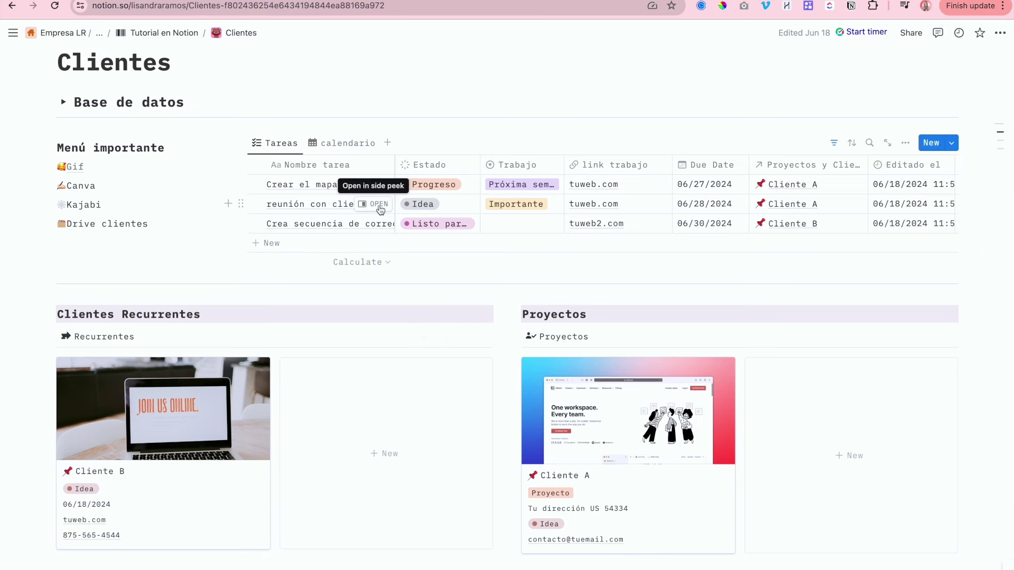
scroll(361, 357, "down", 2)
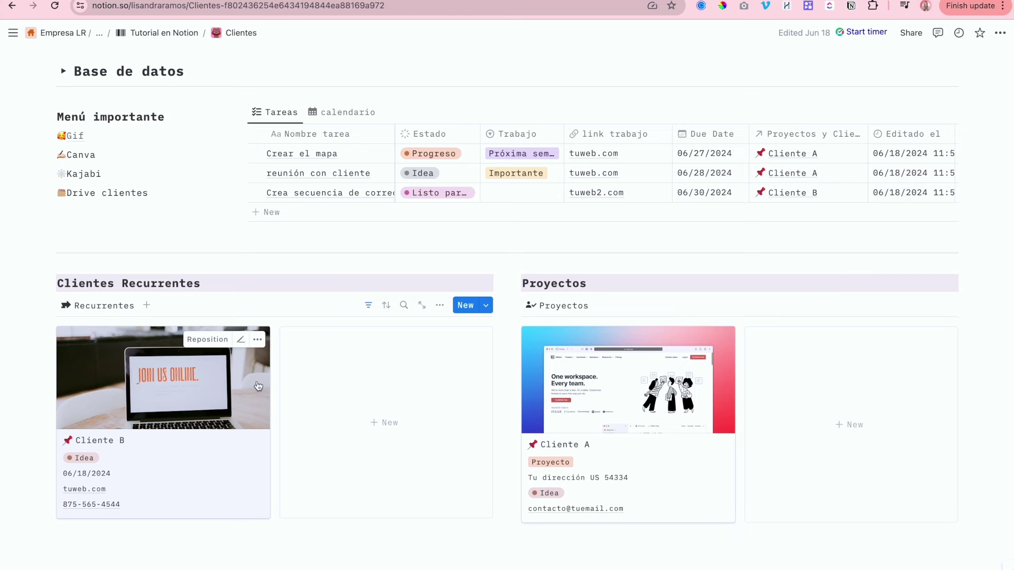
scroll(395, 352, "up", 3)
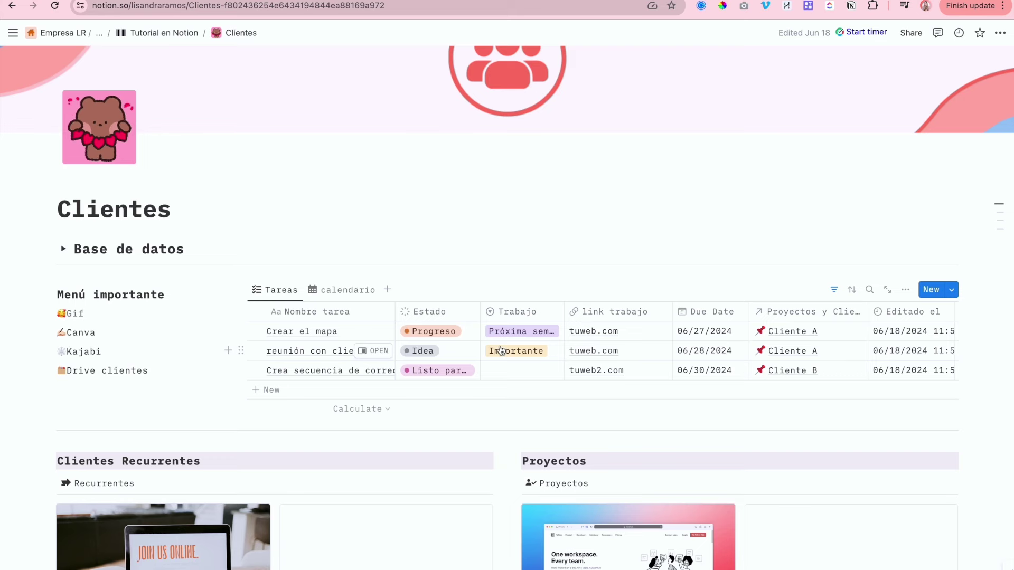
scroll(529, 243, "down", 3)
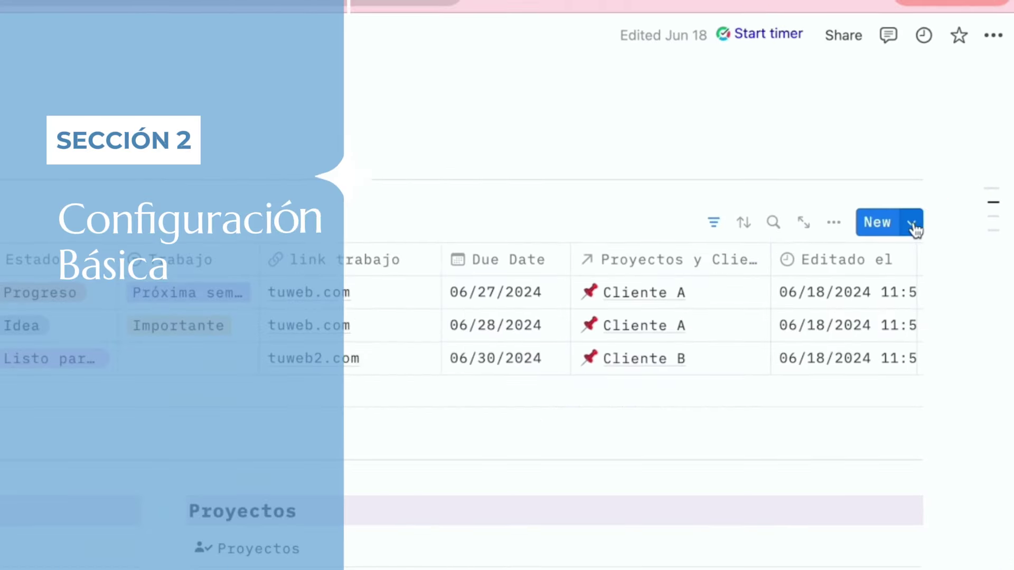
Step: Create a new template in the Tareas database and title it "Tareas AM"
left_click(952, 144)
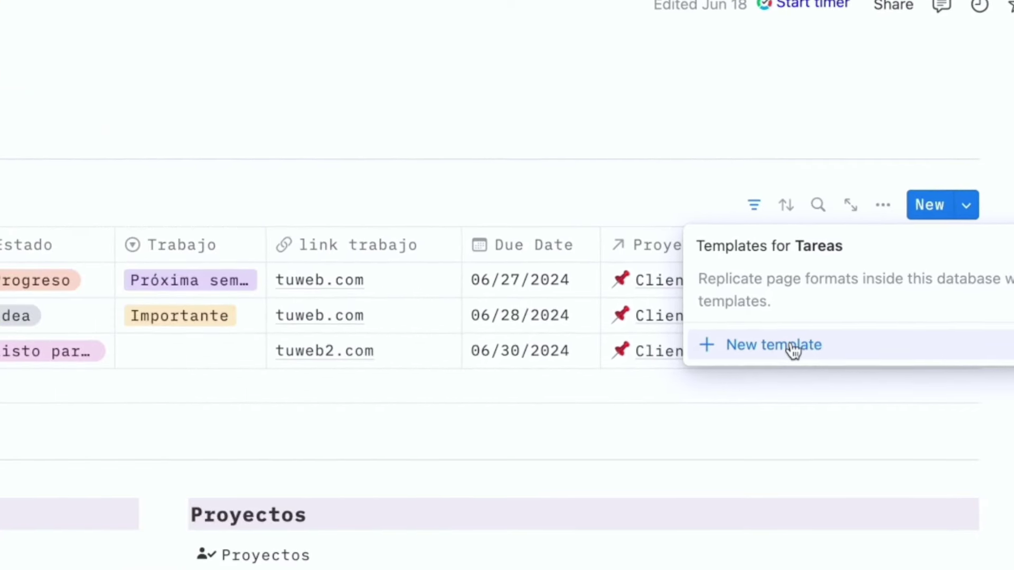
left_click(797, 346)
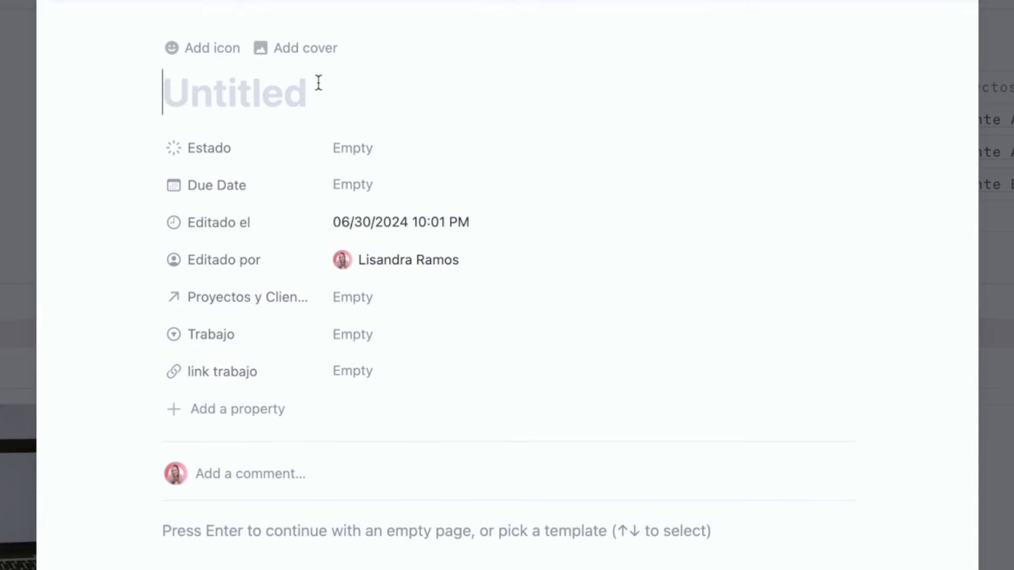
type("Tareas")
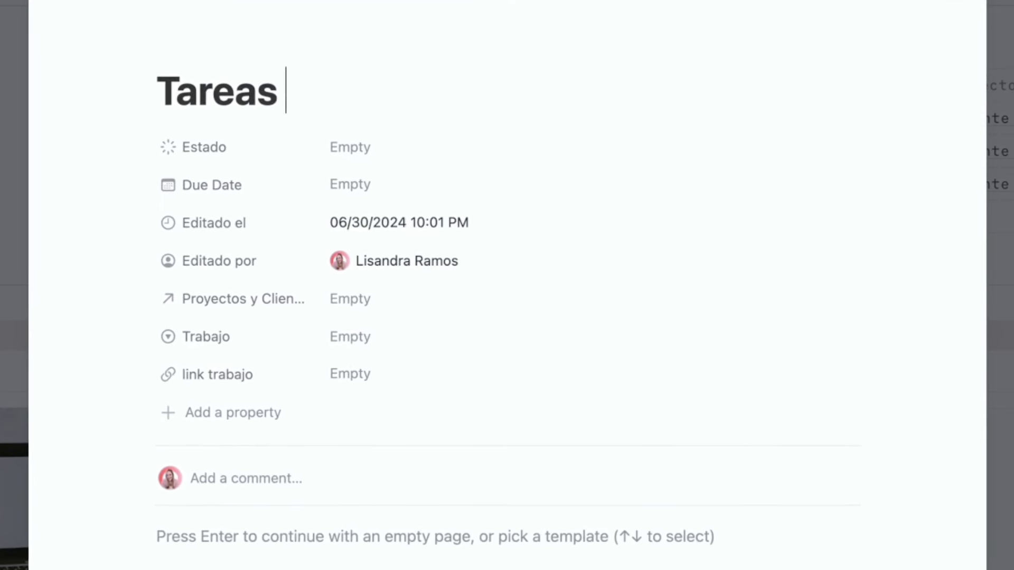
type(" AM")
key("BackSpace")
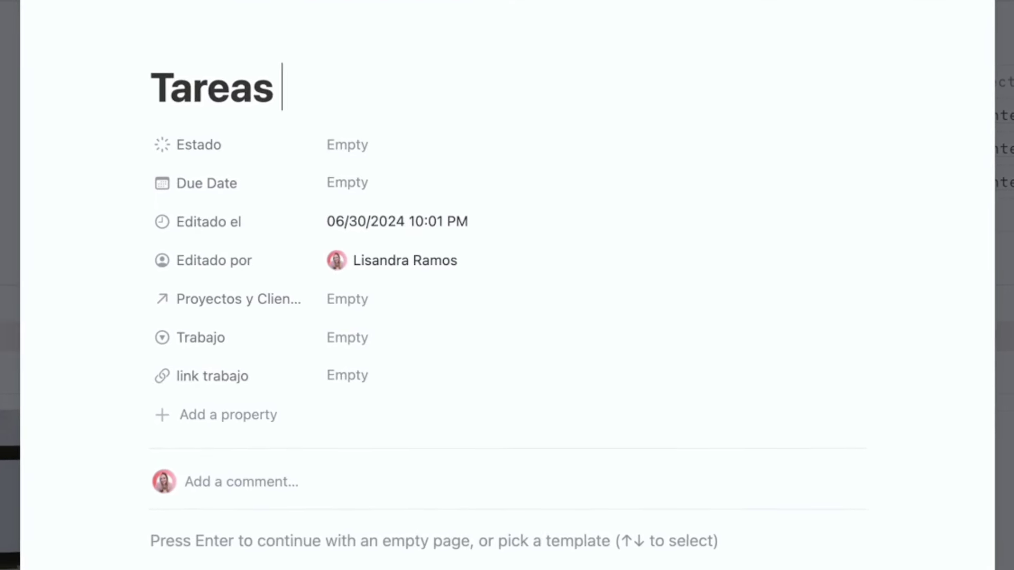
type("AM")
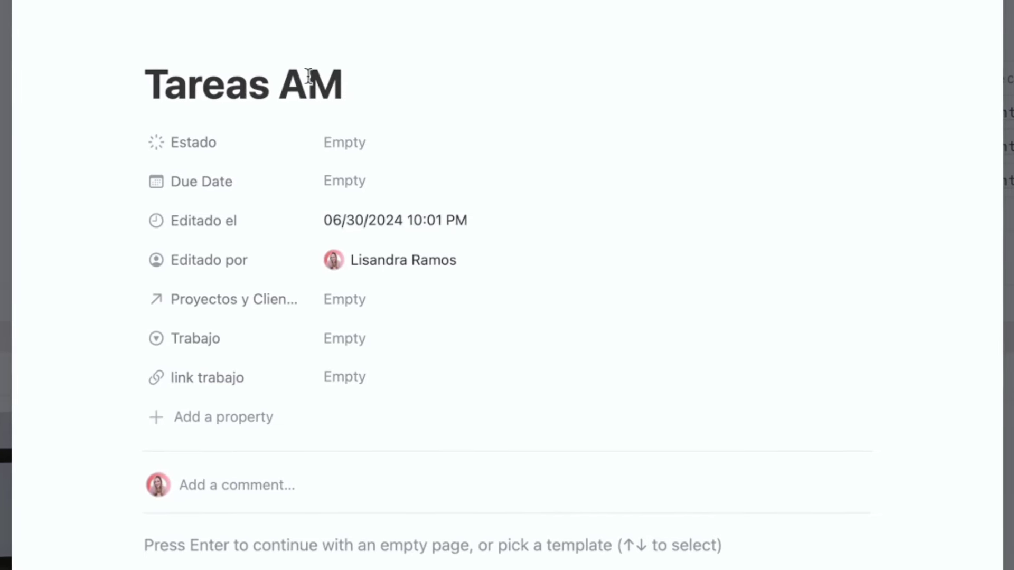
Step: Fill in the template's properties: Estado as Idea, Proyectos y Clientes linked to Cliente B, and Trabajo as Importante
left_click(340, 154)
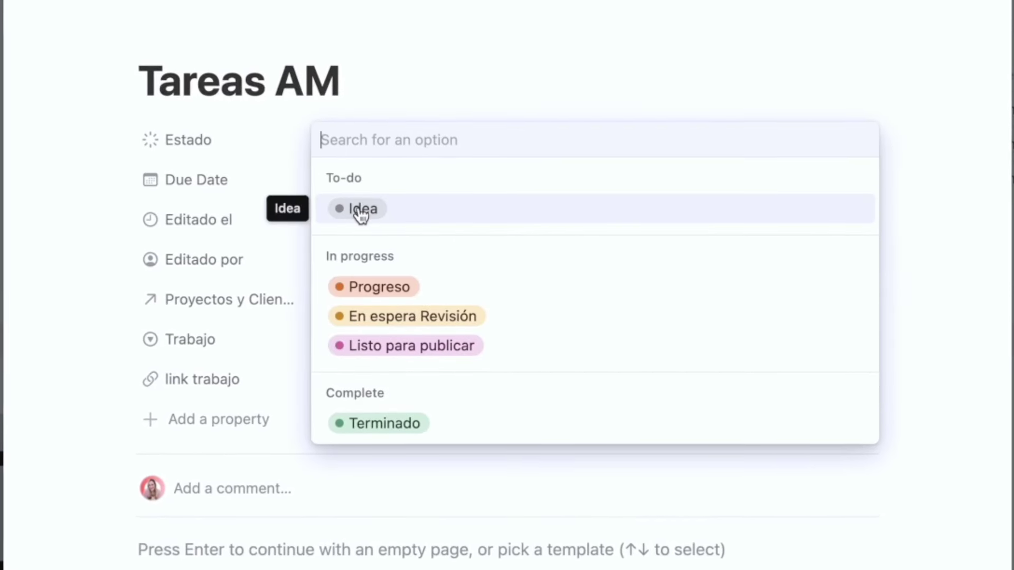
left_click(359, 212)
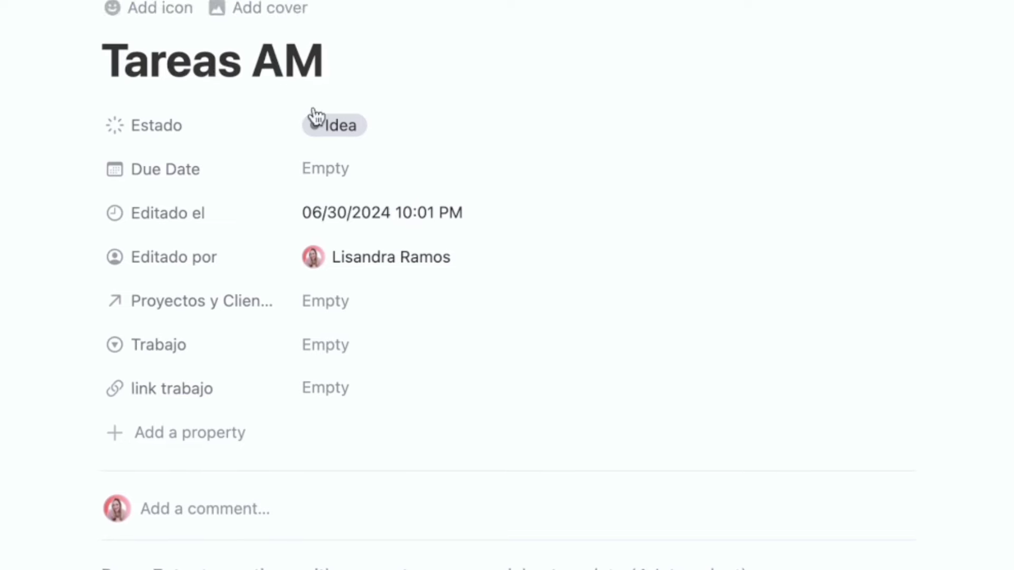
left_click(355, 303)
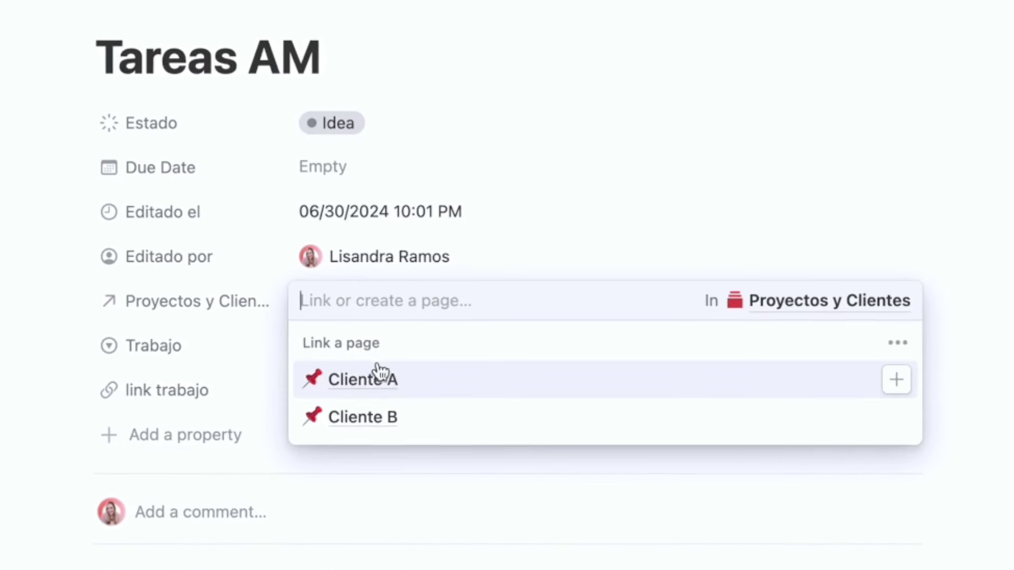
left_click(381, 418)
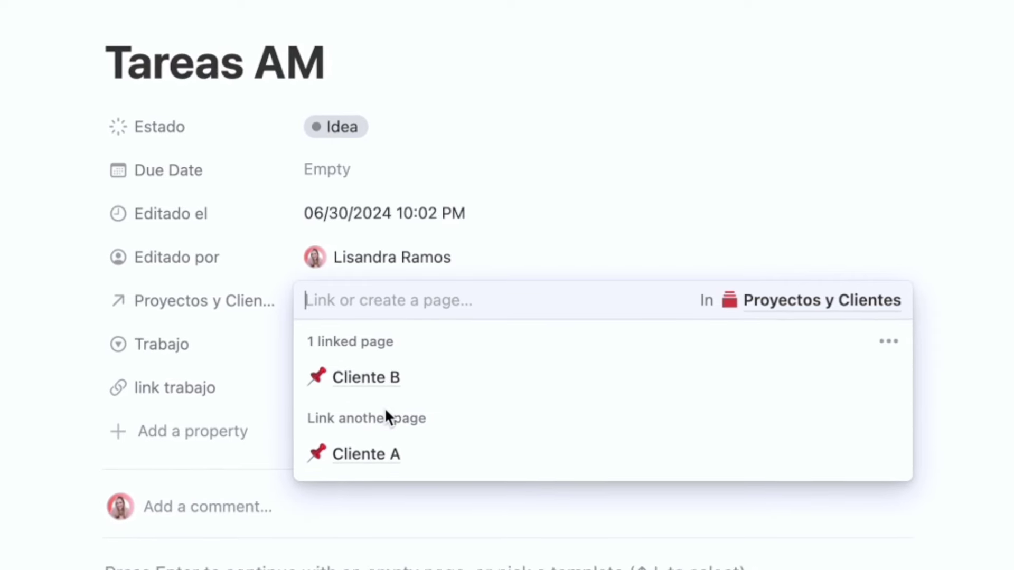
left_click(42, 302)
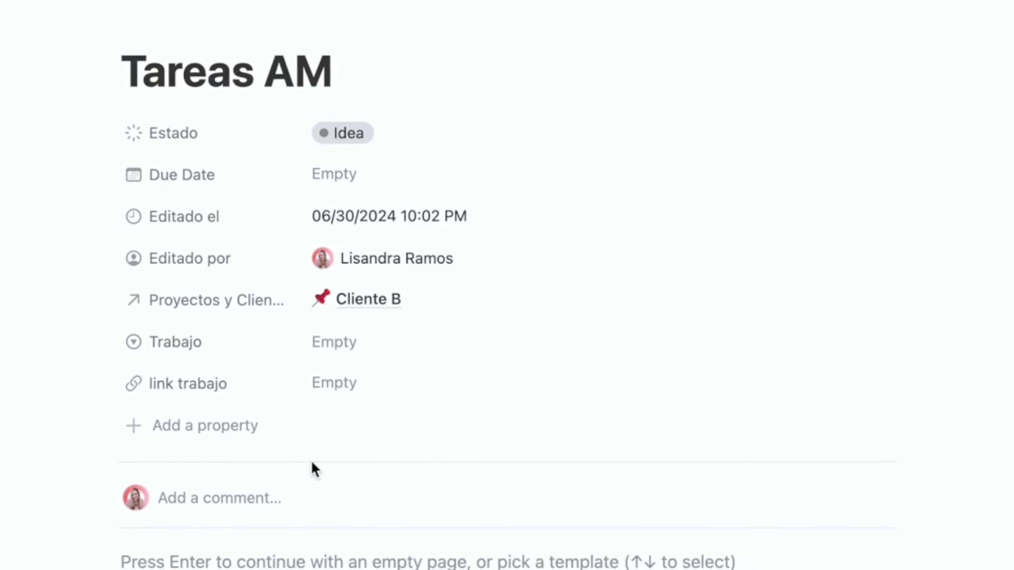
left_click(331, 342)
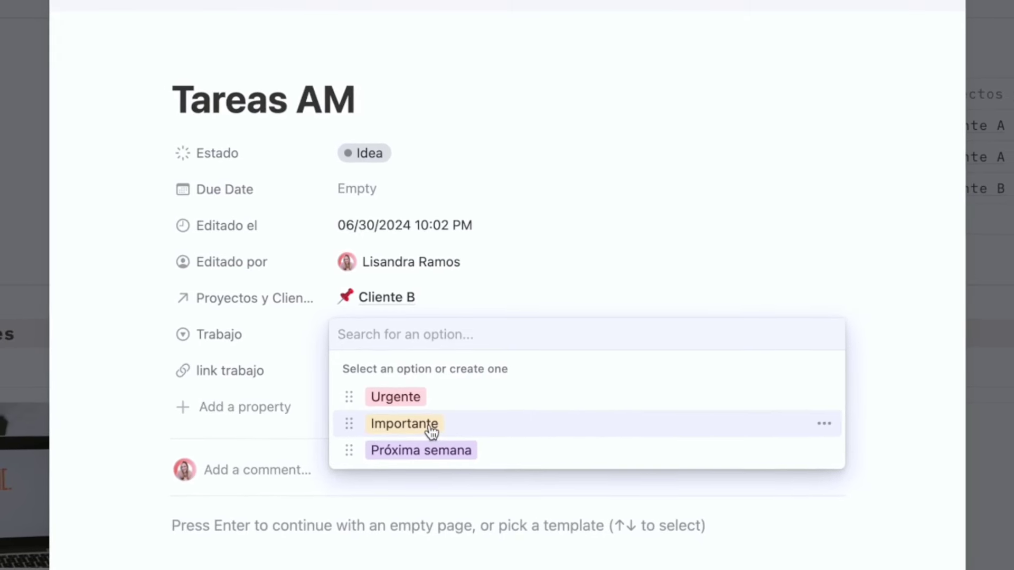
left_click(434, 428)
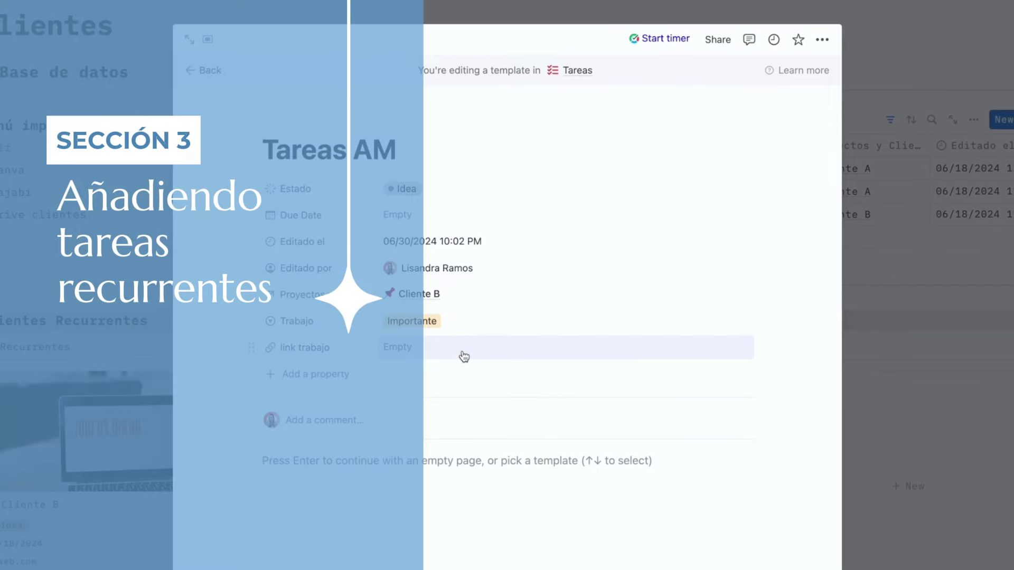
Step: Write "Tareas diarias AM:" in the template body and turn it into a Heading 3
scroll(342, 491, "down", 2)
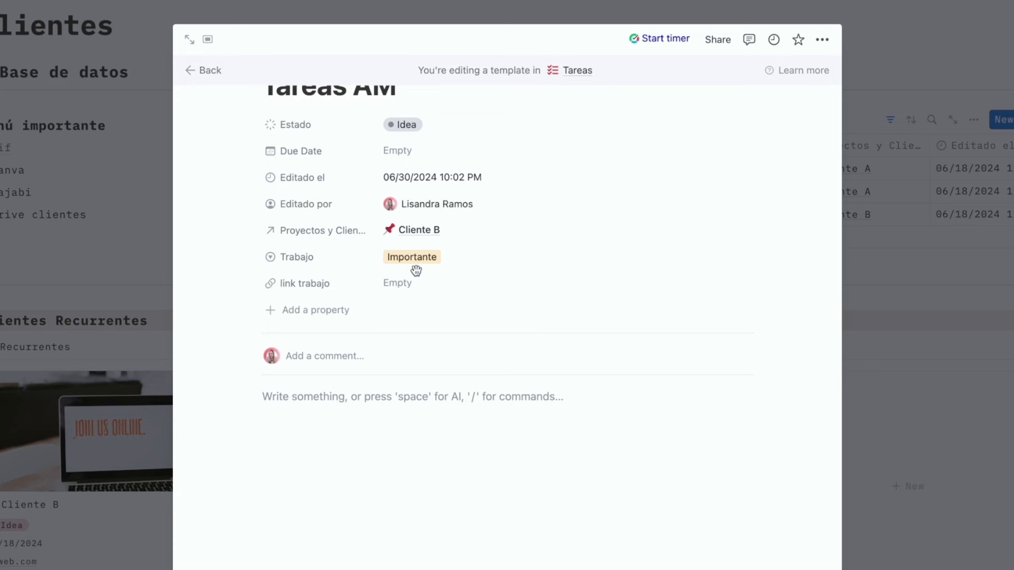
type("Tareas diarias AM:")
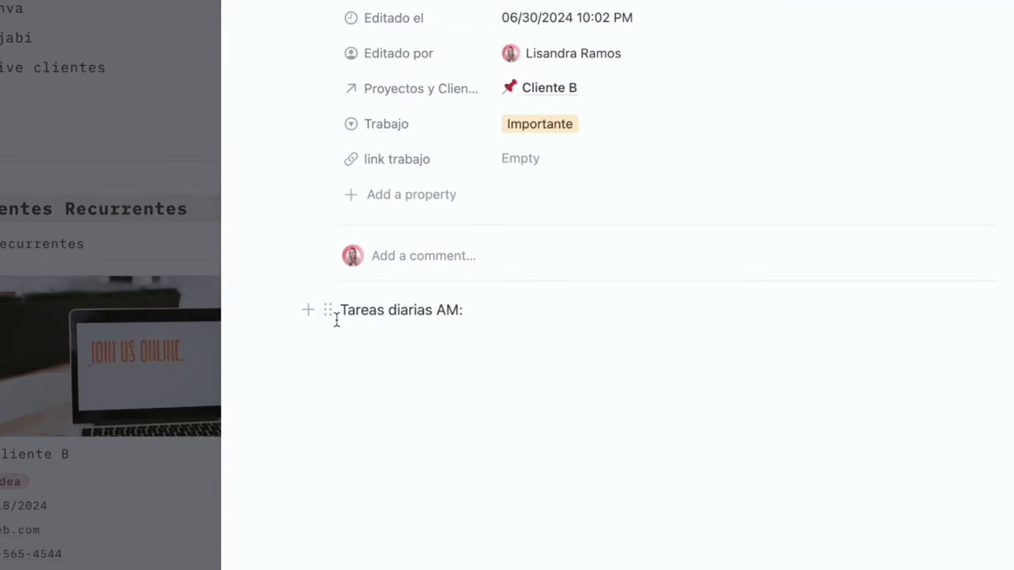
left_click(253, 396)
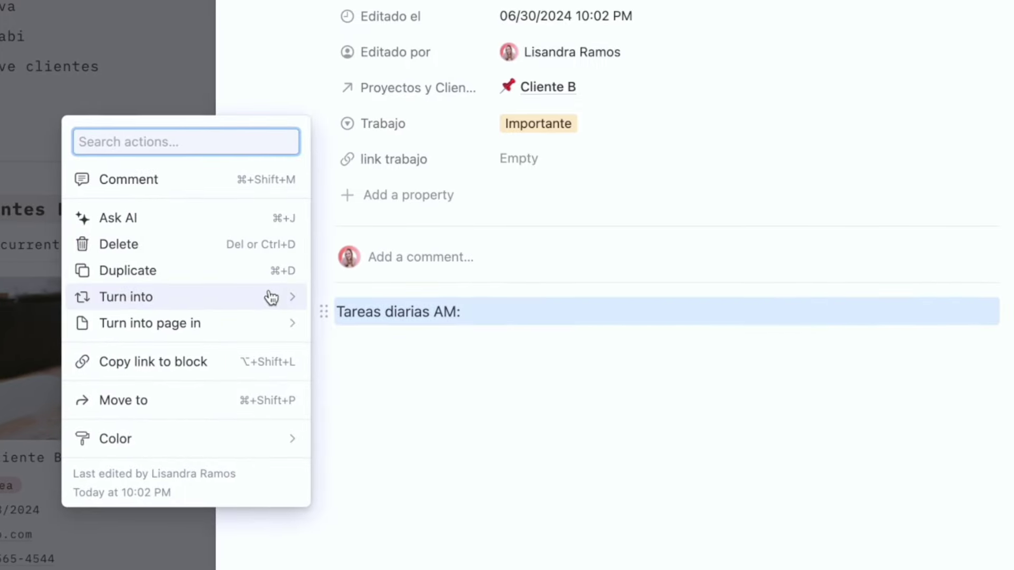
mouse_move(271, 298)
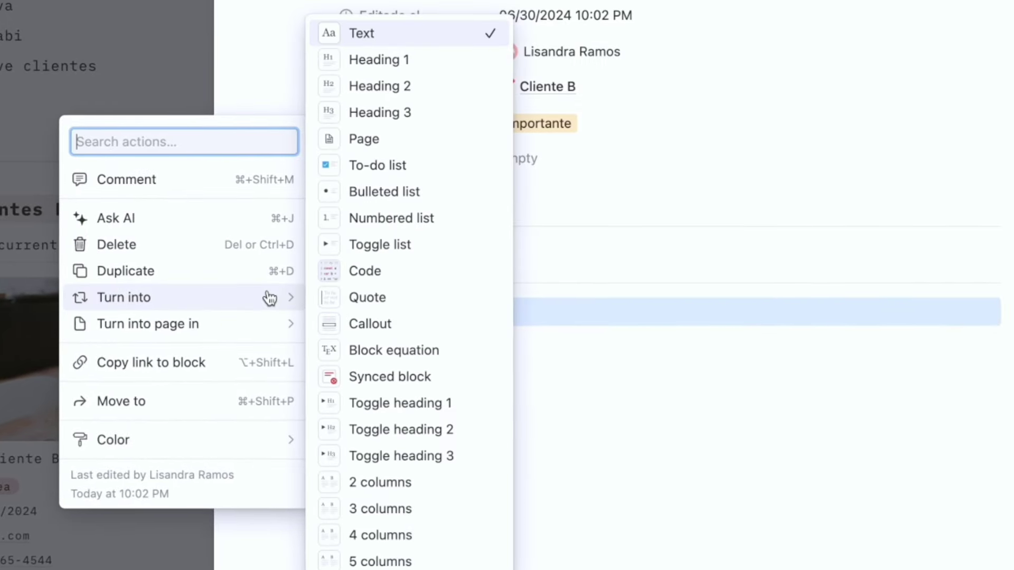
left_click(376, 109)
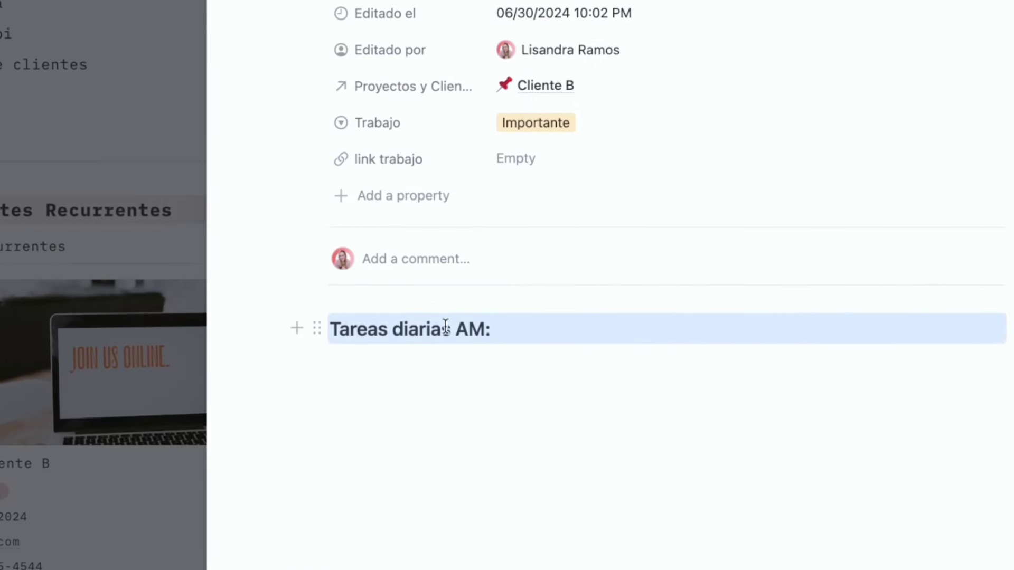
Step: Give the "Tareas diarias AM:" heading a brown background
left_click(314, 331)
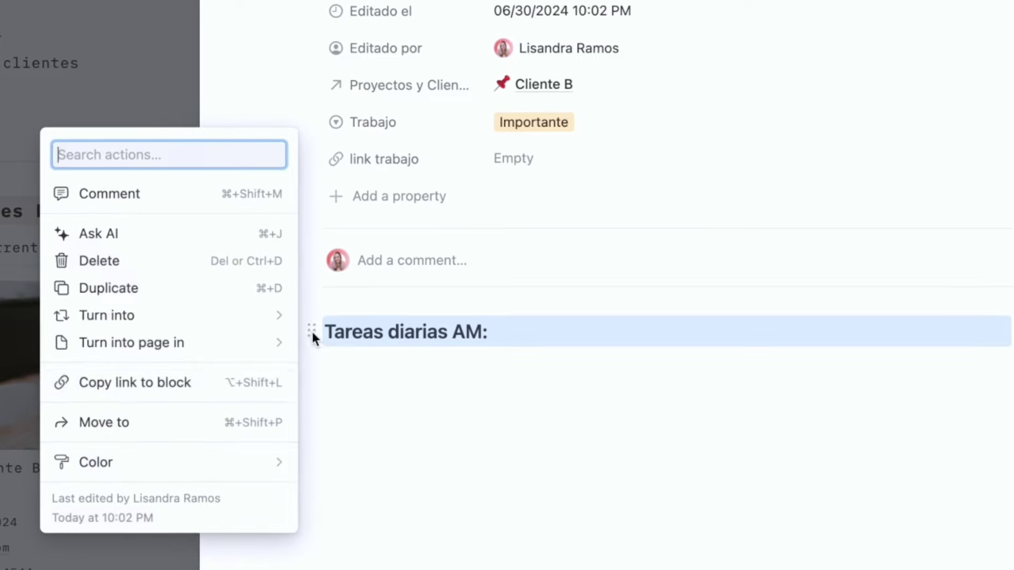
mouse_move(274, 465)
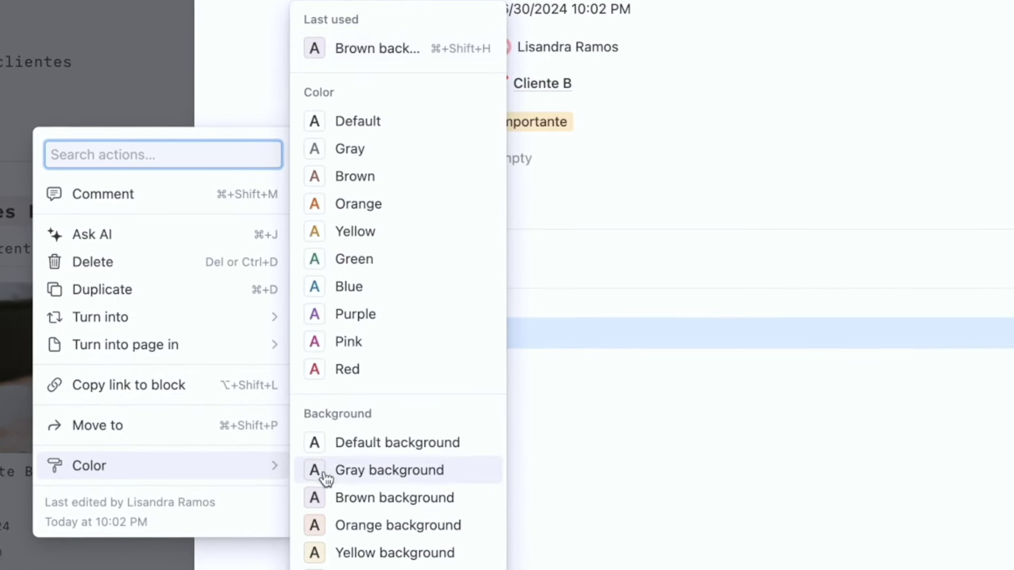
left_click(347, 499)
Step: Insert a to-do list on the empty line below the "Tareas diarias AM:" heading
left_click(369, 378)
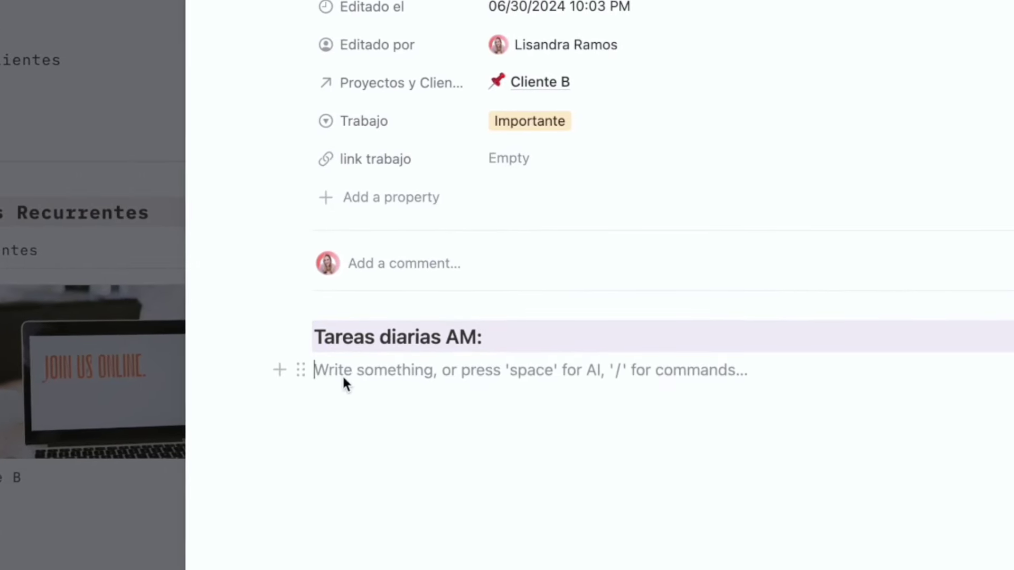
type("/")
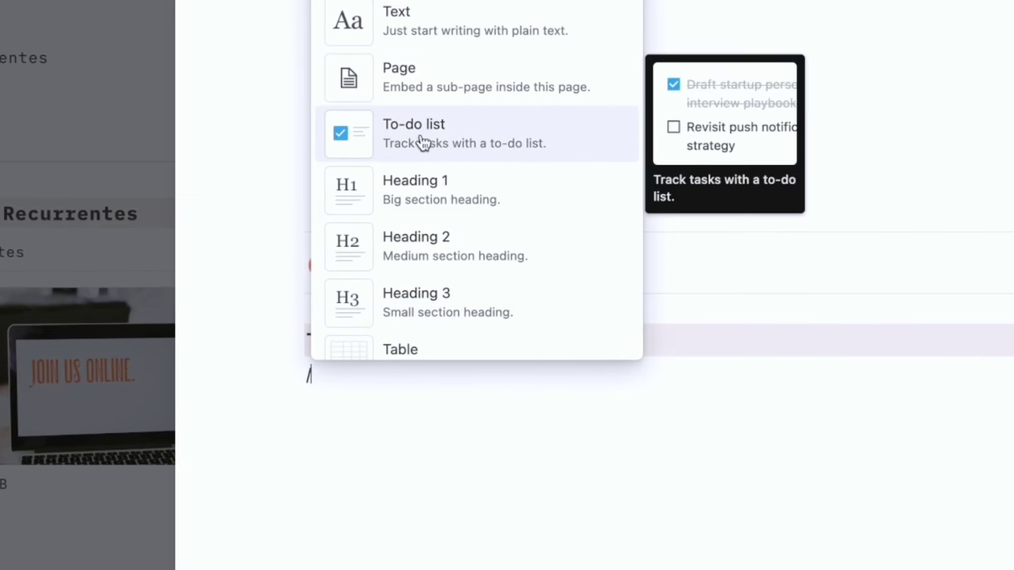
left_click(430, 141)
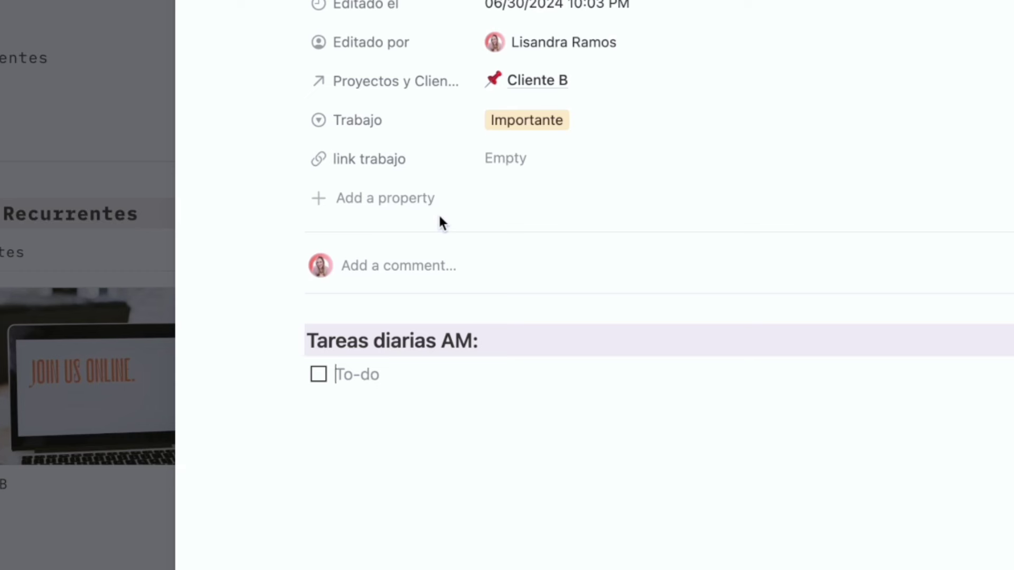
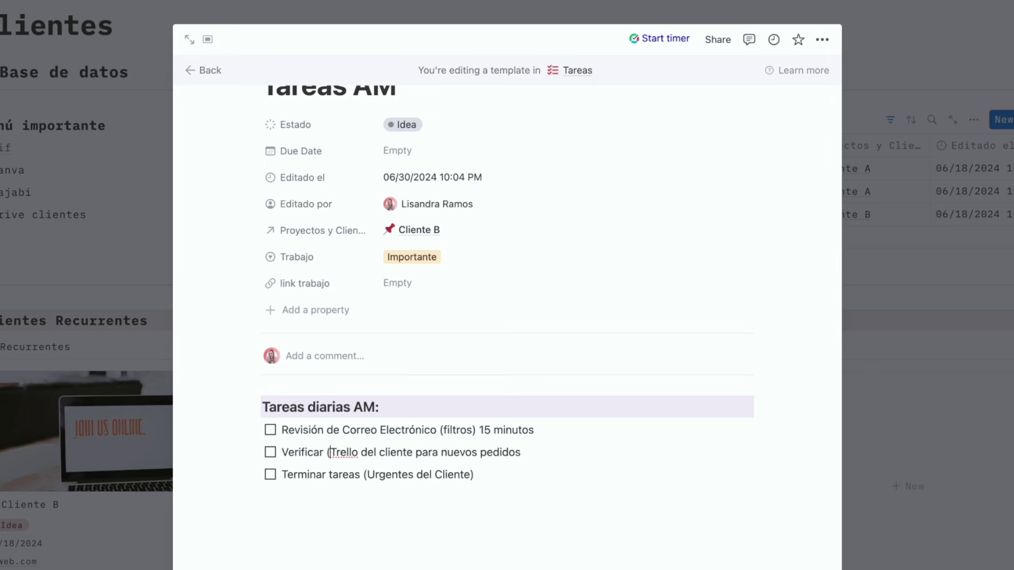
Step: Extend the tool list in the "Verificar" to-do so that it reads "(Trello, ClickUp, Notion)" before "del cliente"
left_click(359, 452)
type(", Cl")
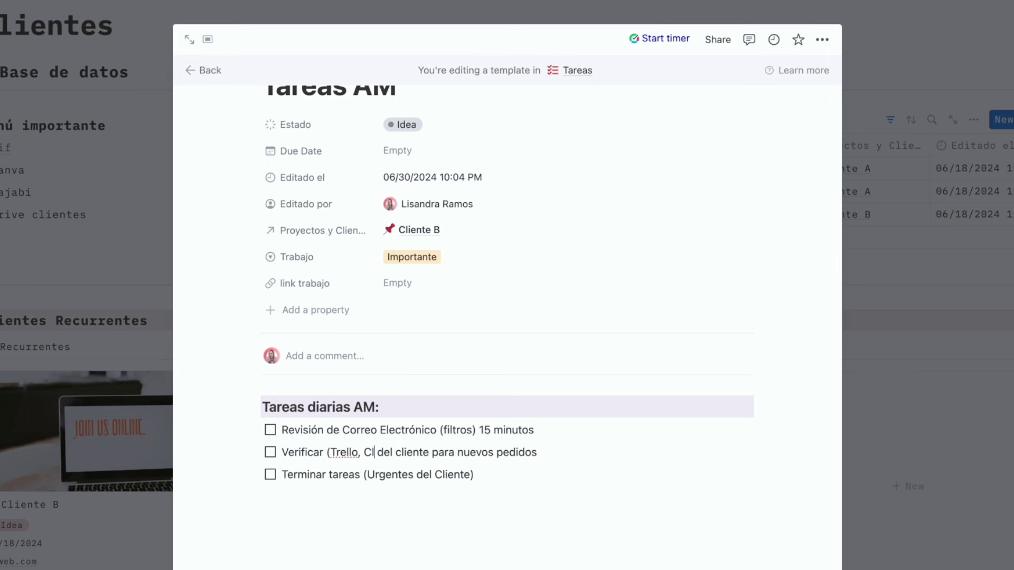
type("ickUp, No")
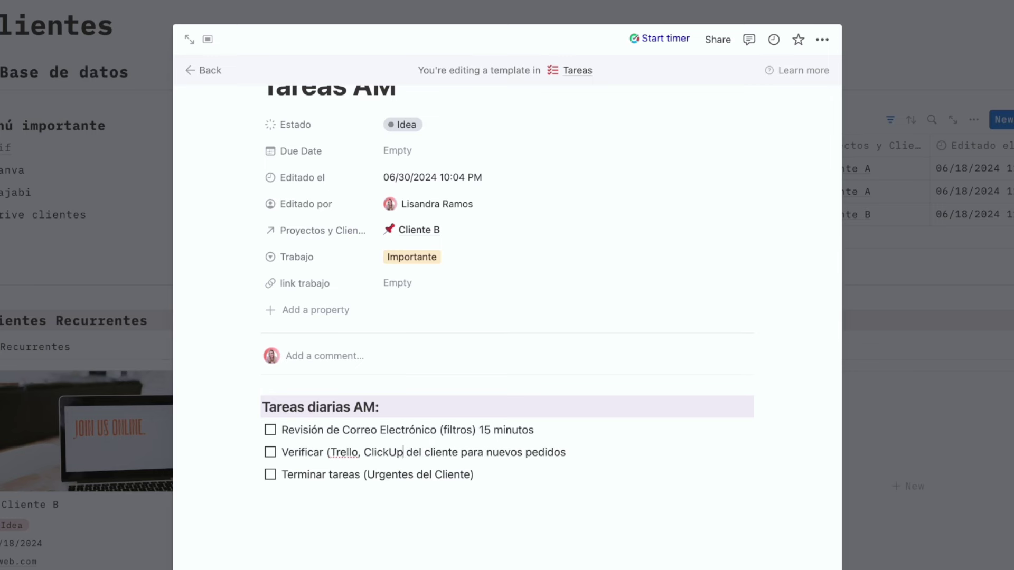
type("tion)")
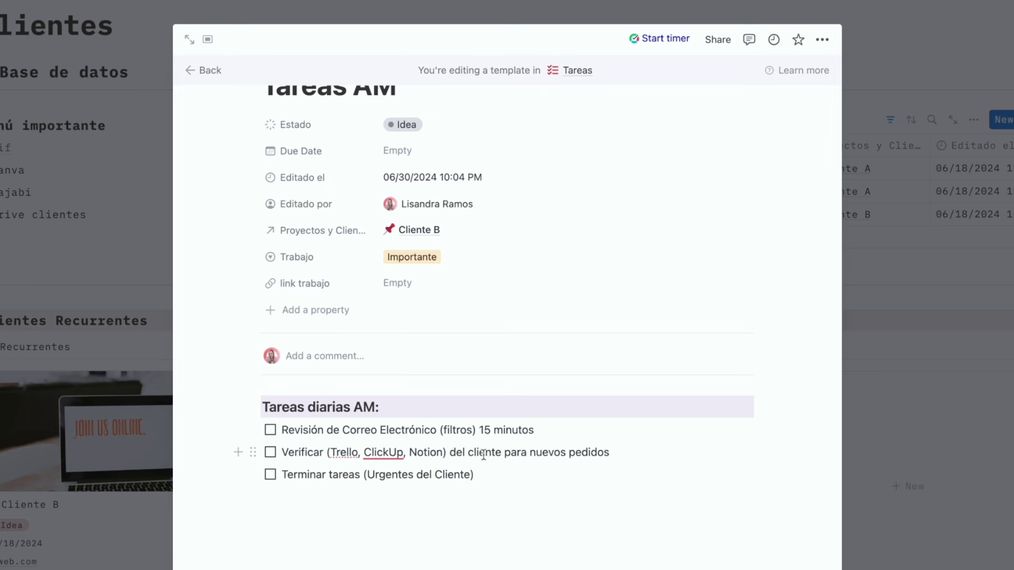
Step: Add the to-do "Organizar estos pedidos y colocar fecha" between the "Verificar" and "Terminar tareas" items
left_click_drag(474, 453, 610, 452)
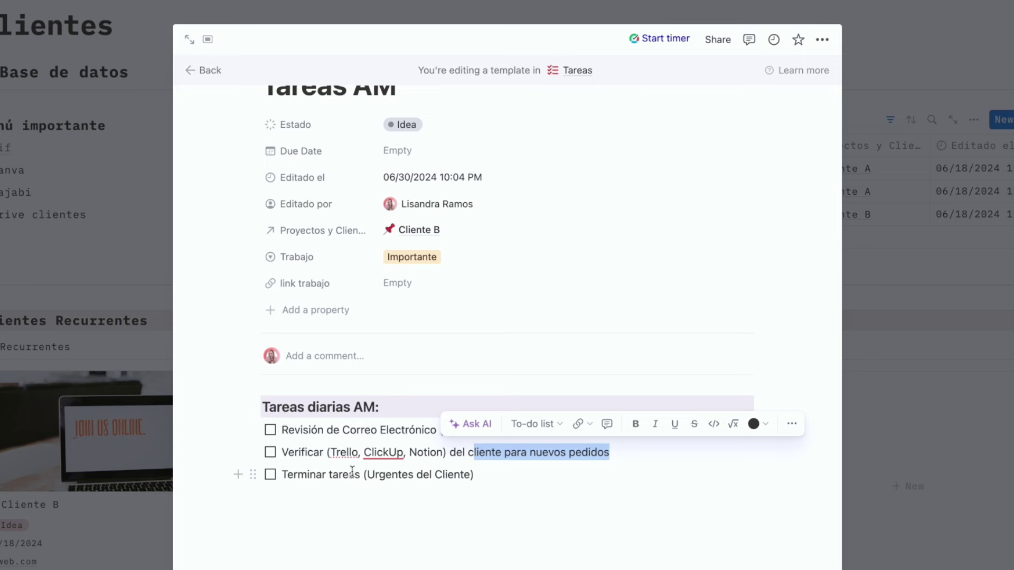
left_click(374, 475)
left_click(631, 452)
key("Return")
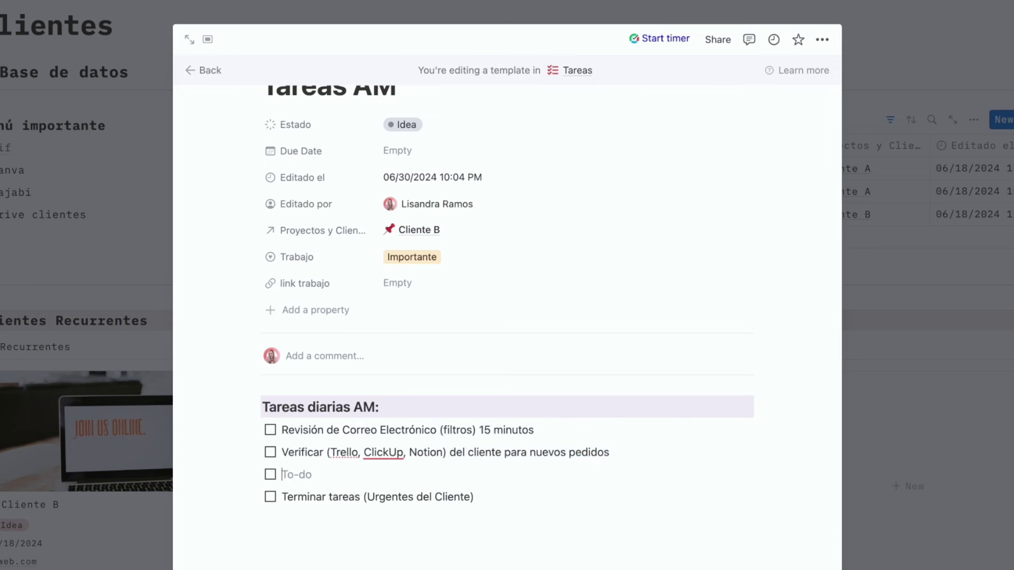
type("Organizar est")
type("os pedidos y colocar f")
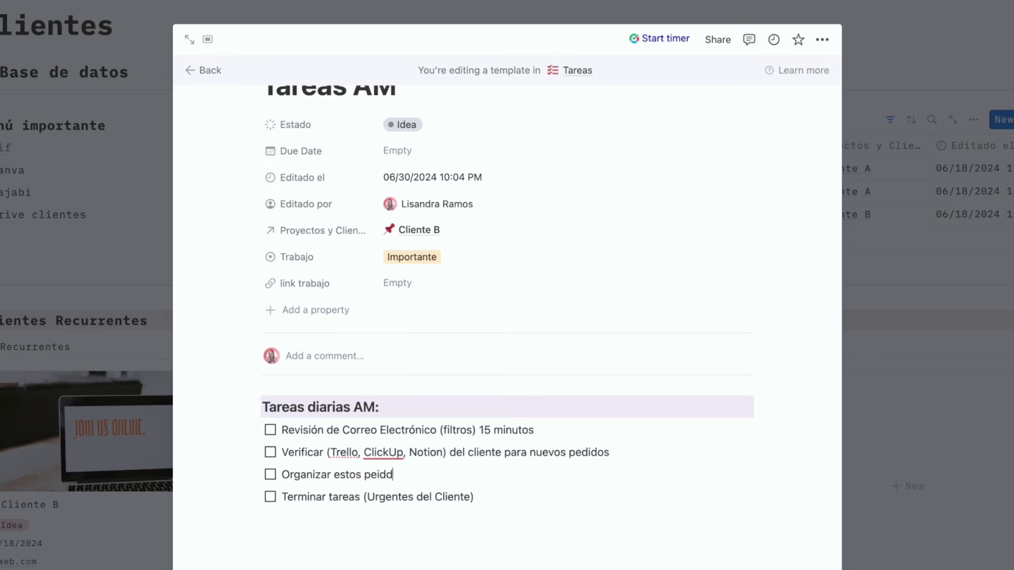
type("echa")
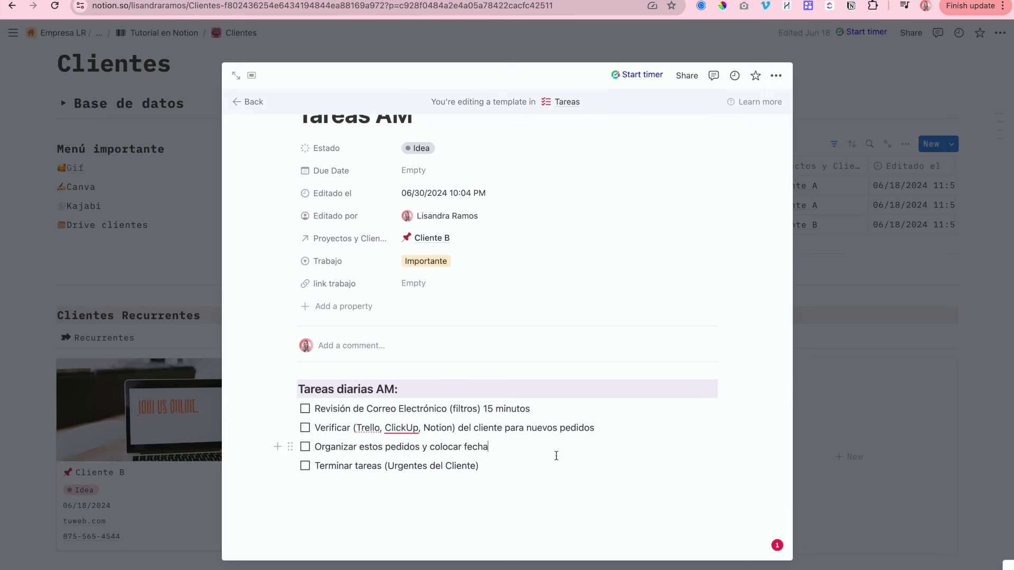
Step: Make the to-do text "Terminar tareas (Urgentes del Cliente)" bold
left_click(315, 465)
left_click_drag(314, 465, 477, 465)
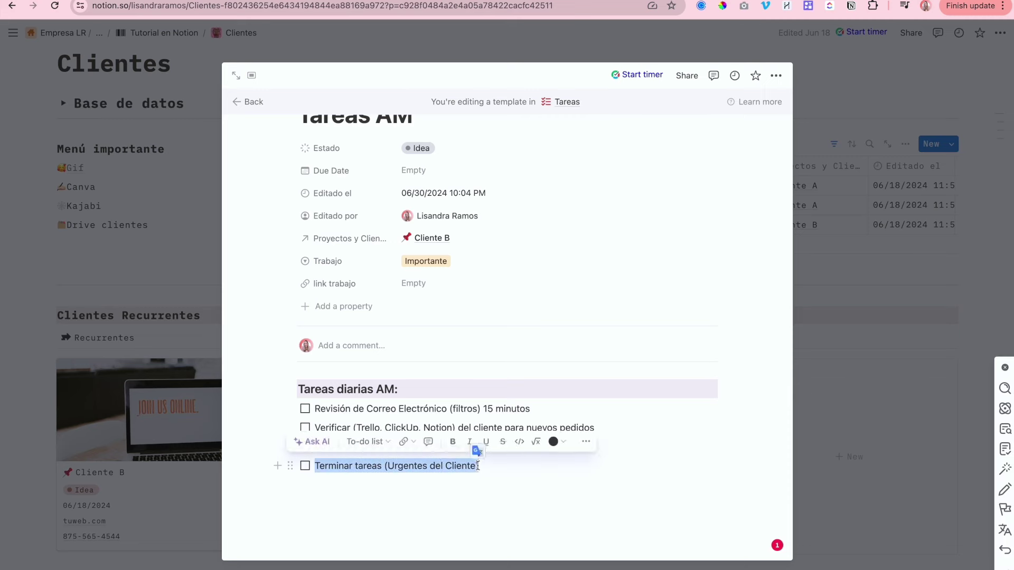
key("ctrl+b")
left_click(407, 467)
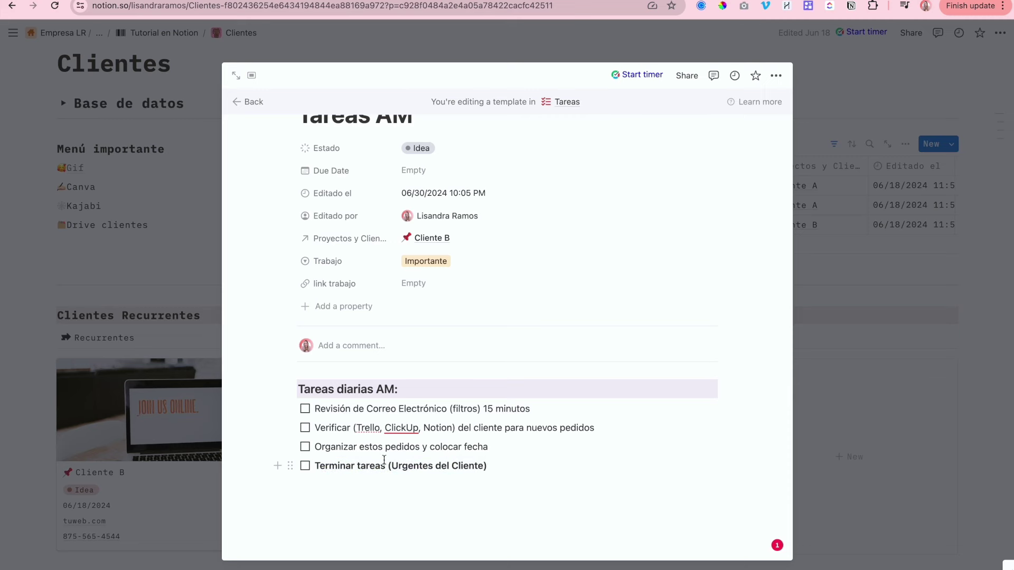
left_click_drag(484, 466, 391, 466)
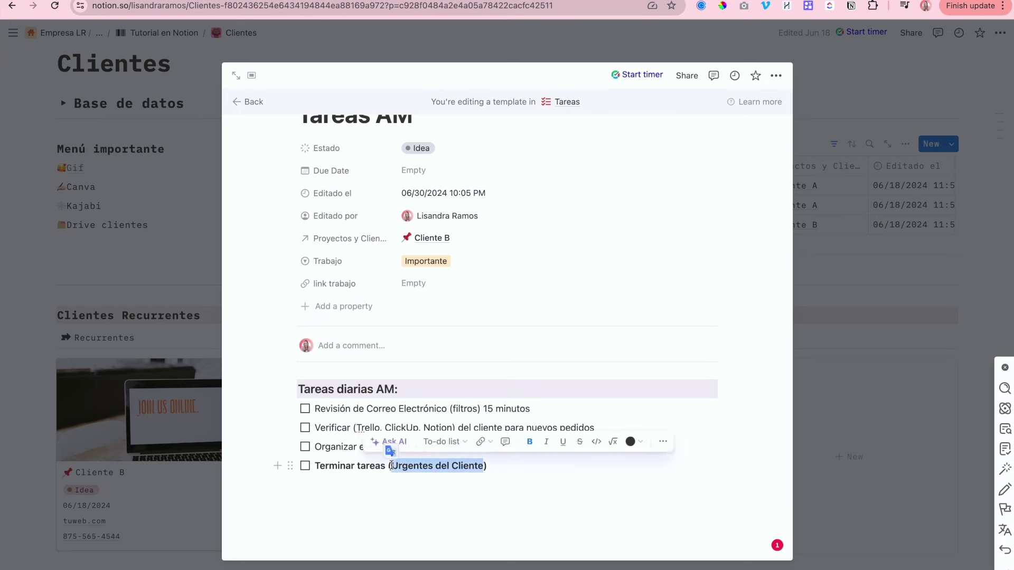
left_click(339, 469)
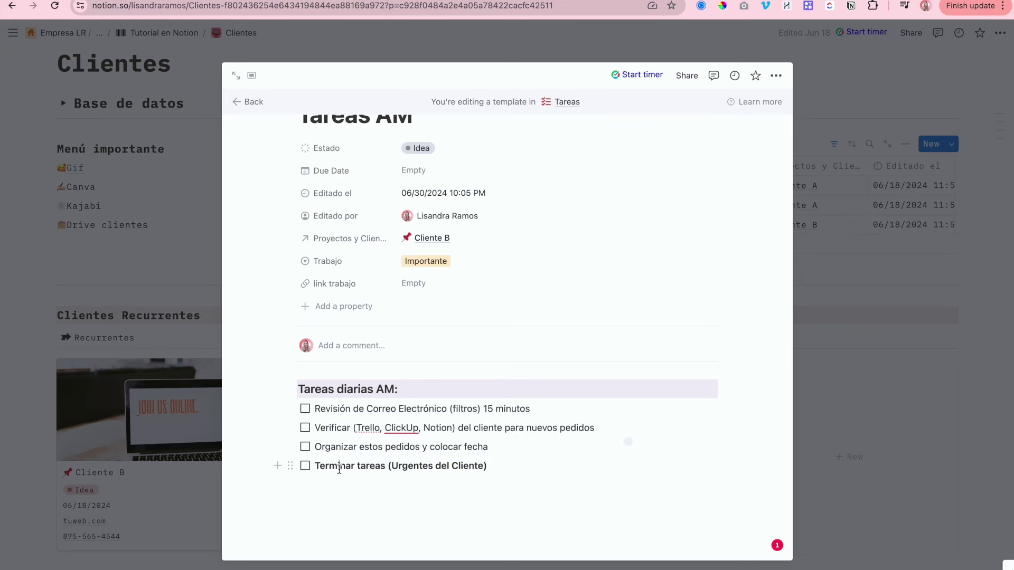
Step: Review the Tareas AM template from its title to the to-do list and close it to return to the Clientes page
scroll(383, 374, "up", 2)
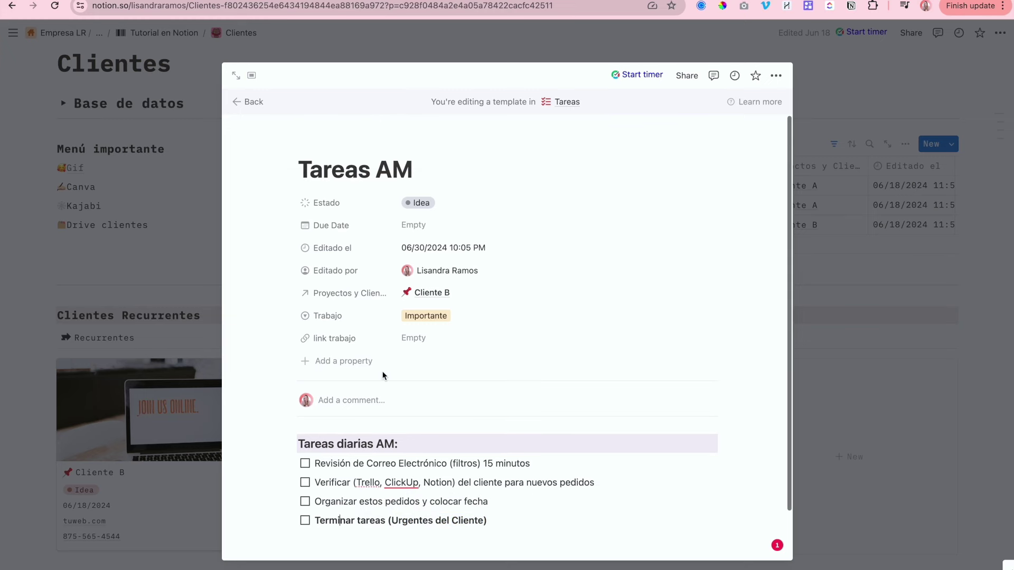
scroll(385, 390, "down", 2)
scroll(433, 385, "up", 2)
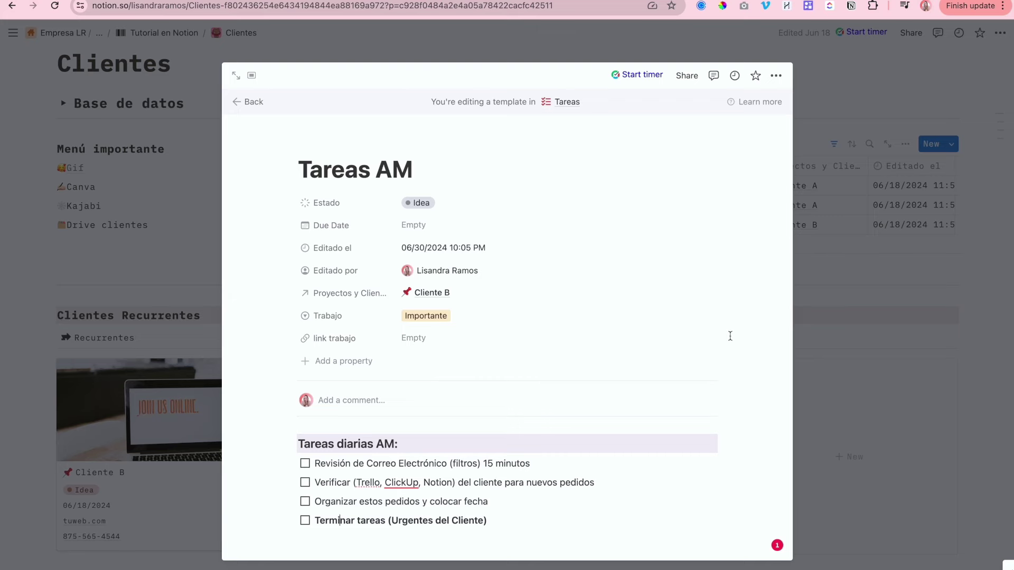
left_click(832, 270)
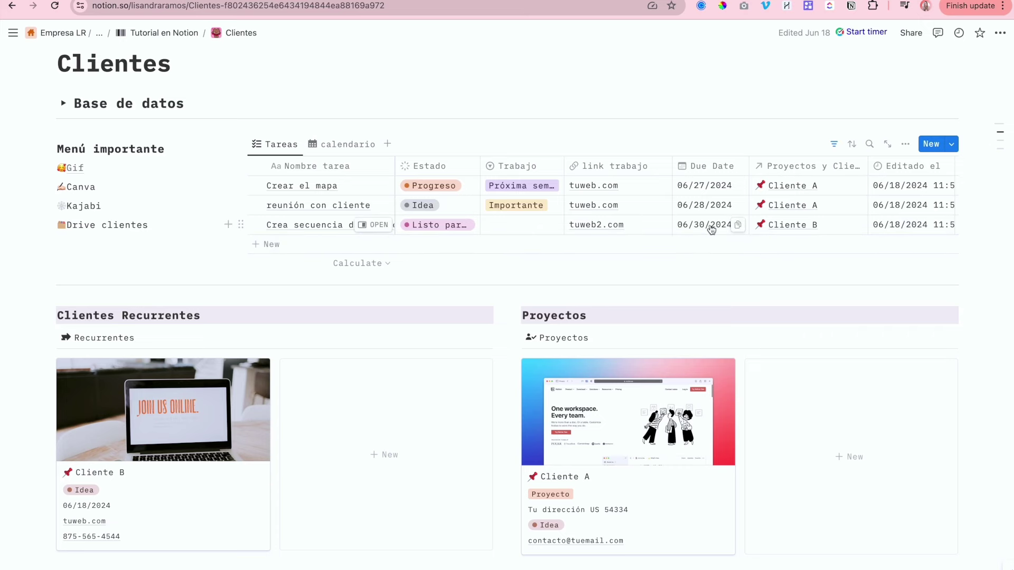
Step: Set the Tareas AM template to repeat daily, every 1 day, keeping Sun, Jun 30, 2024 as the start date
left_click(952, 144)
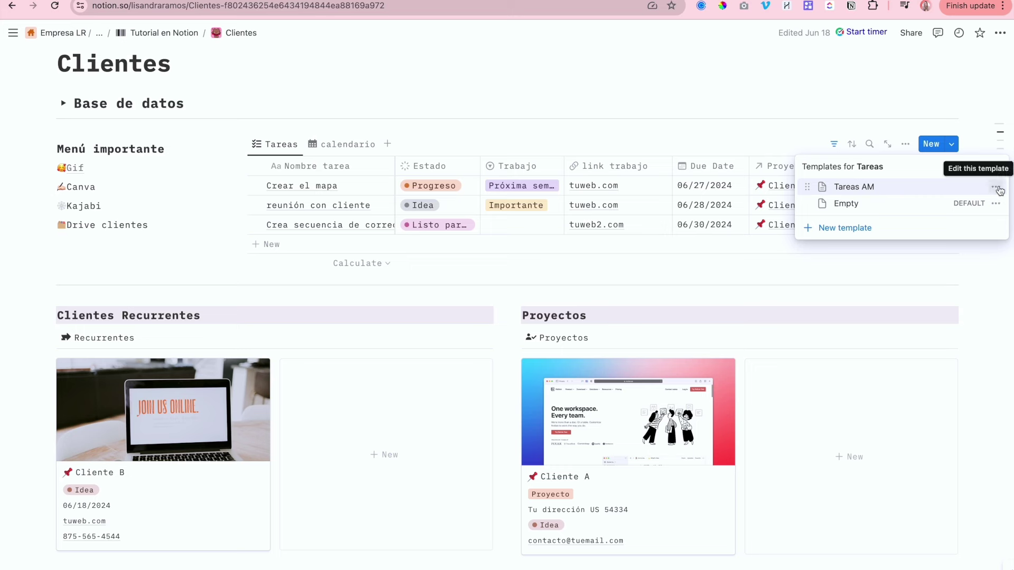
left_click(996, 188)
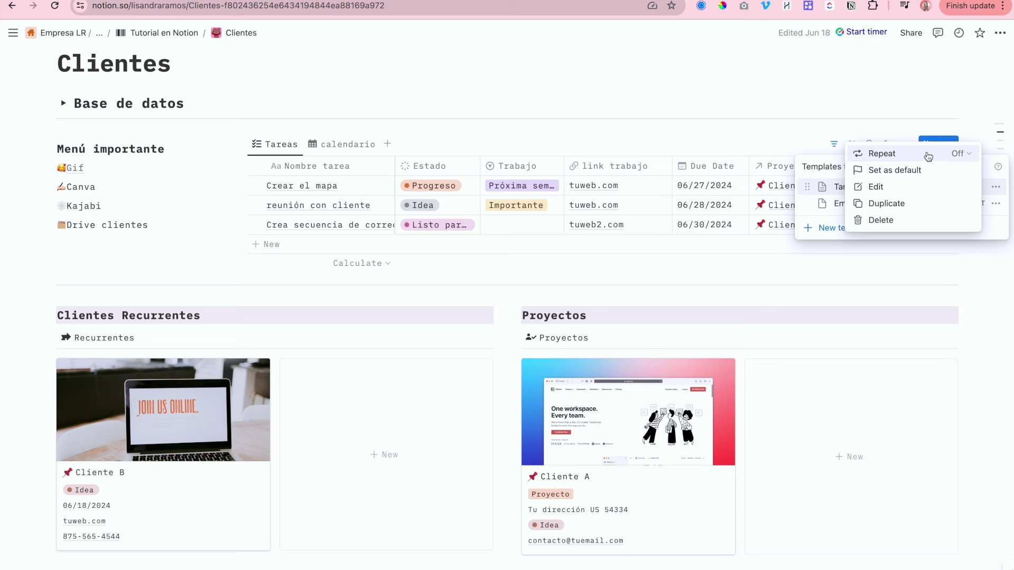
left_click(961, 154)
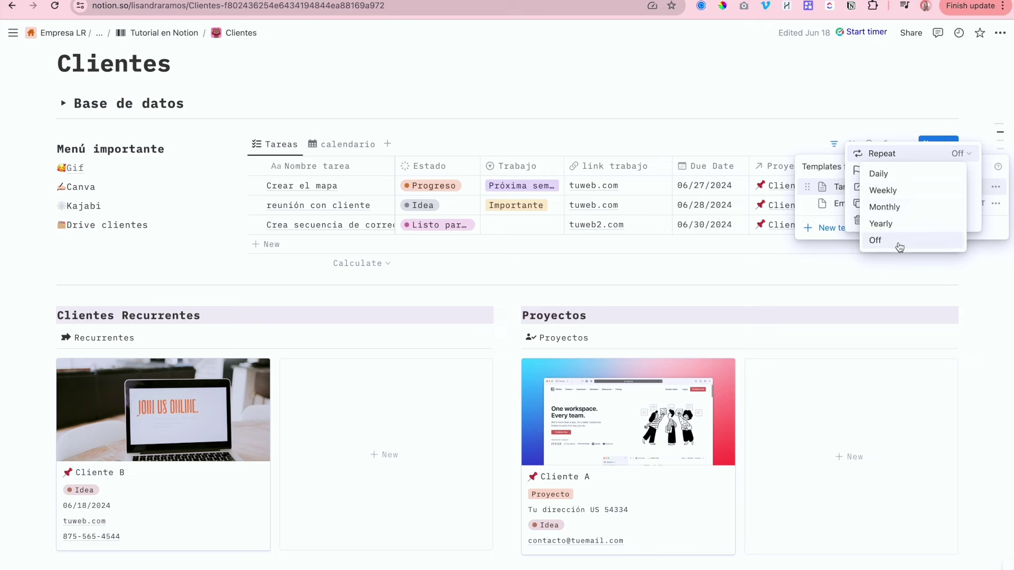
left_click(900, 175)
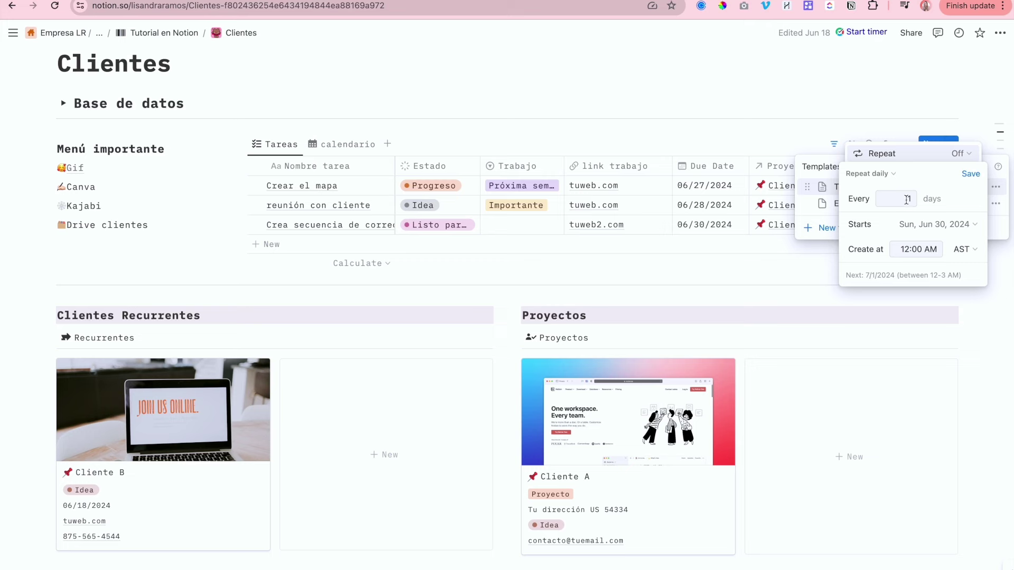
left_click(925, 231)
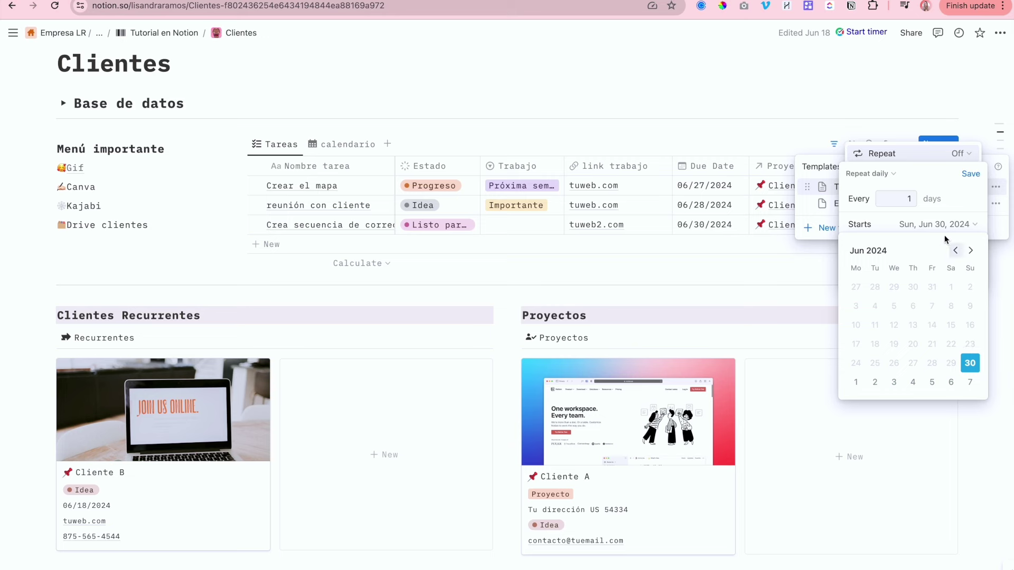
left_click(960, 197)
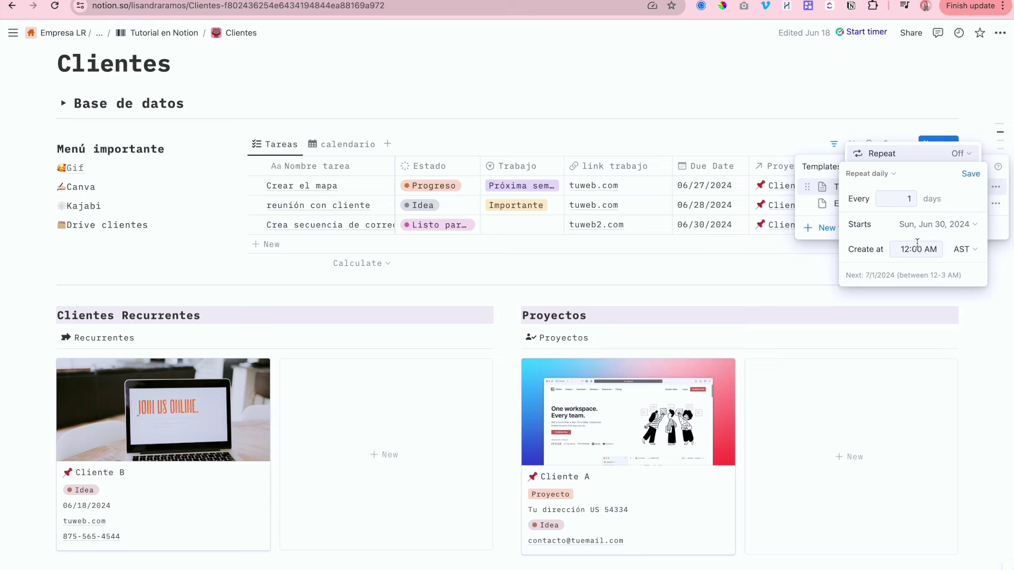
Step: Set the timezone of the template's repeat schedule to US/Central (CDT)
left_click(971, 256)
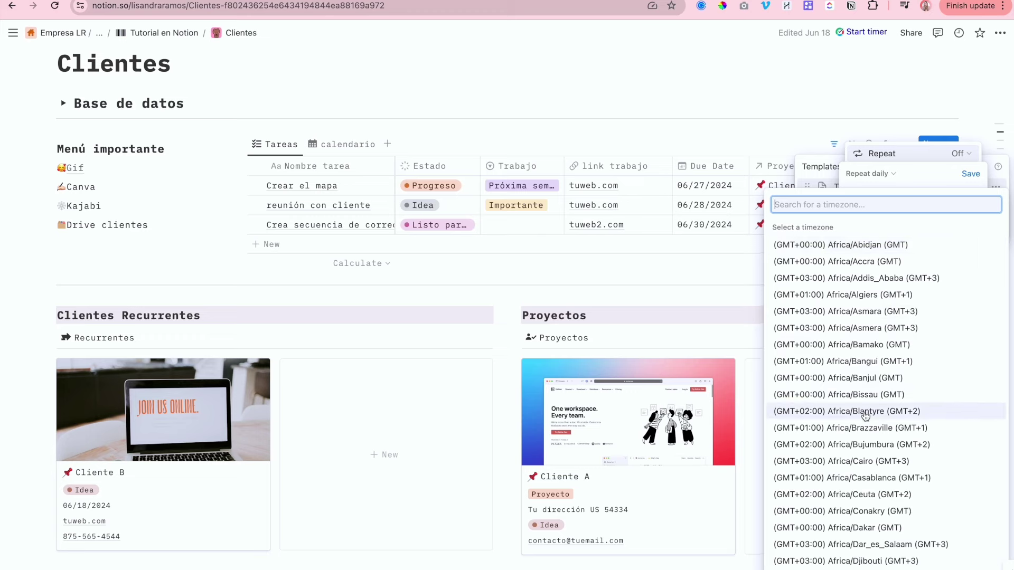
scroll(865, 415, "down", 3)
scroll(865, 416, "down", 9)
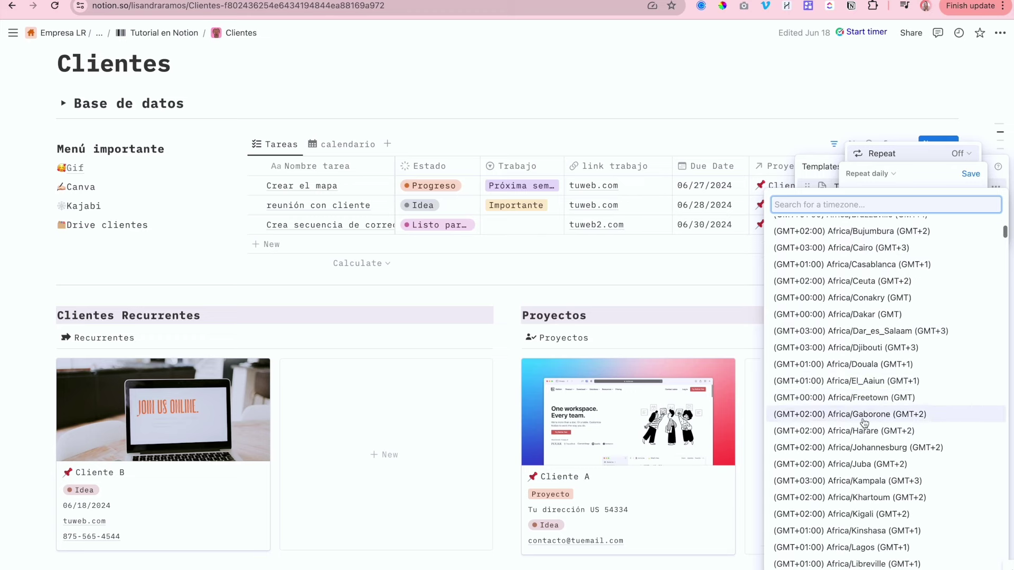
type("cent")
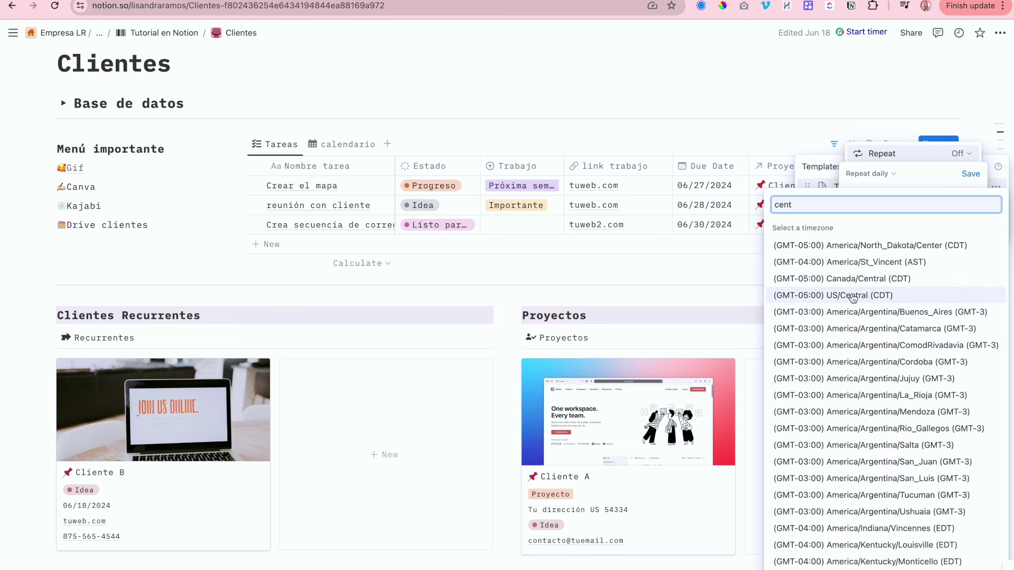
left_click(871, 297)
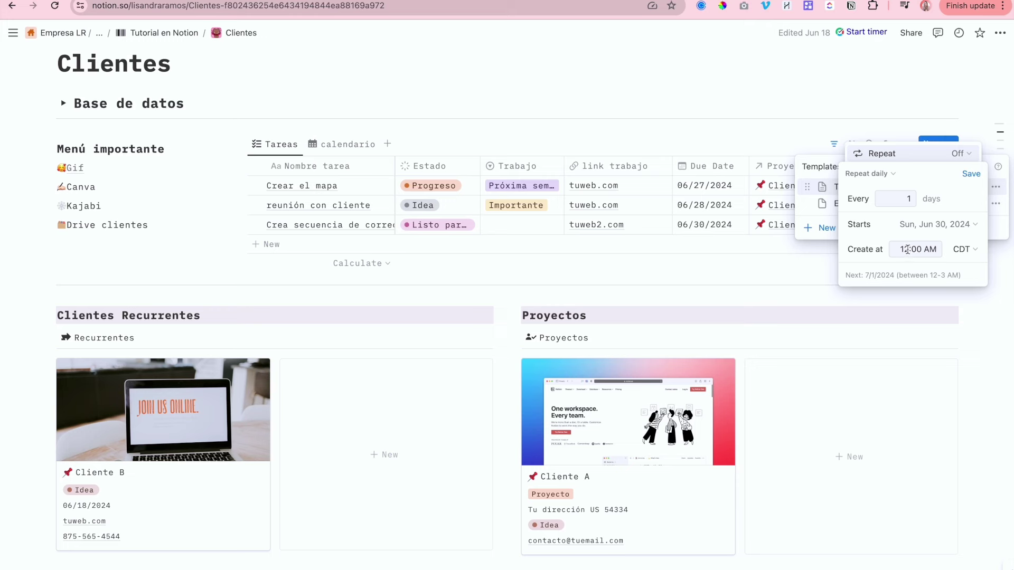
Step: Set the creation time of the daily repeat to 10:10 PM, save the schedule and close the template list
left_click(896, 250)
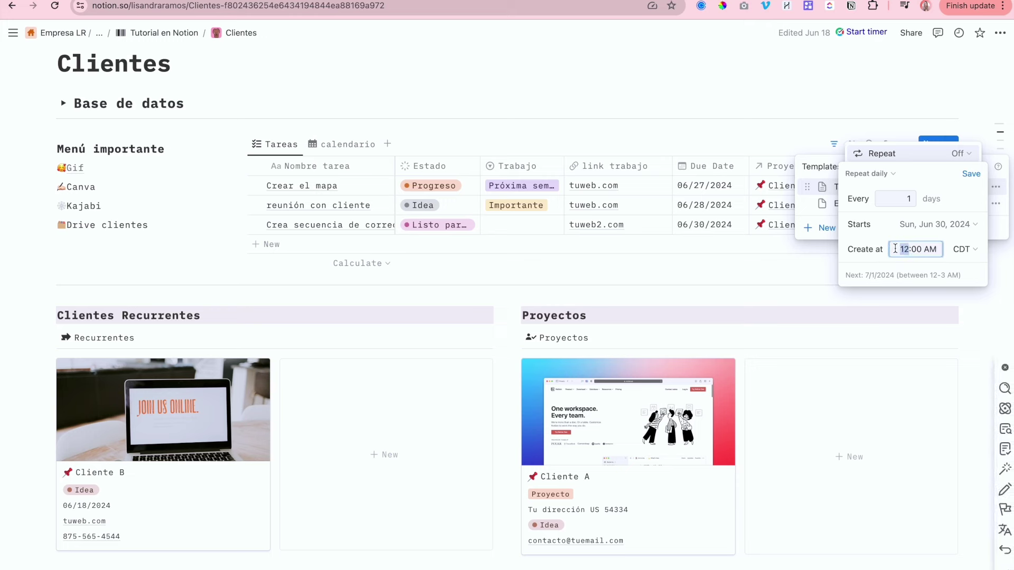
type("8:00 AM")
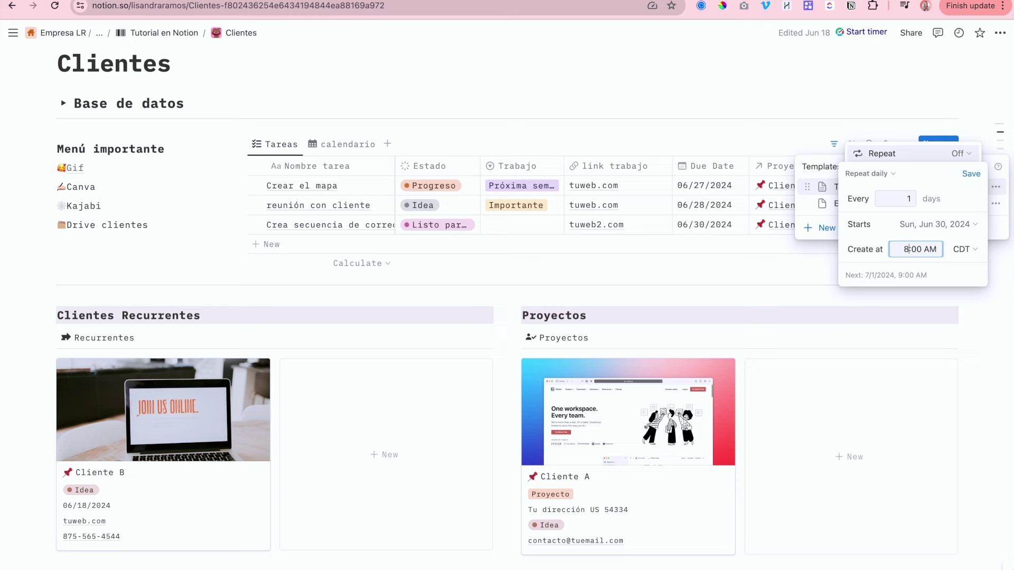
left_click(901, 248)
key("Delete")
type("10")
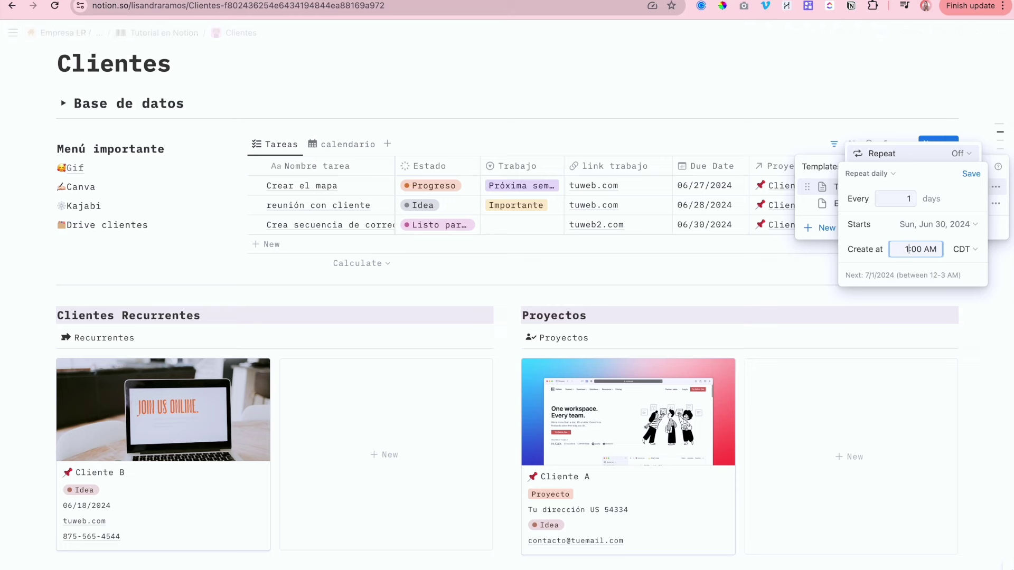
key("Right")
key("Delete")
type("1")
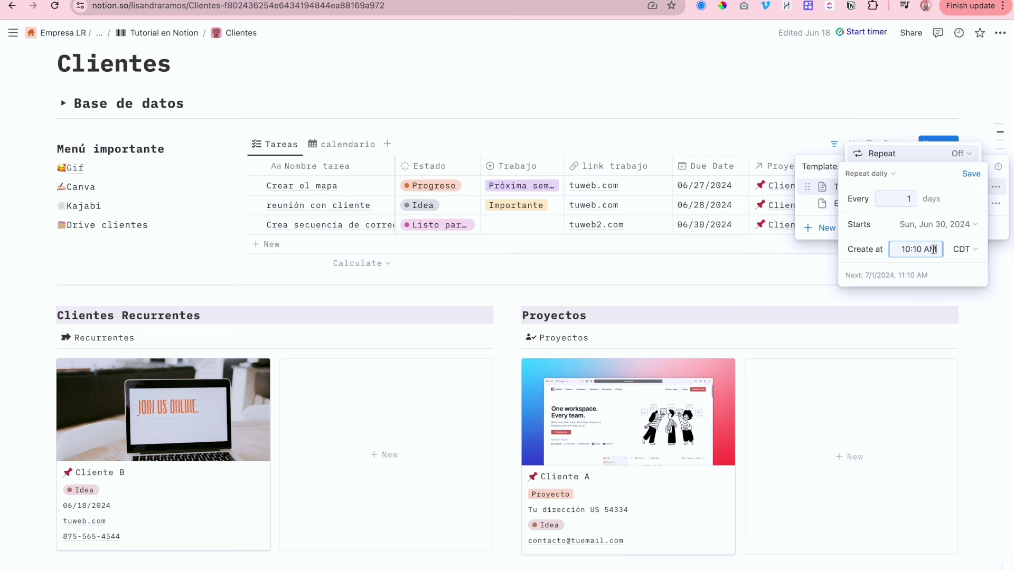
left_click(927, 249)
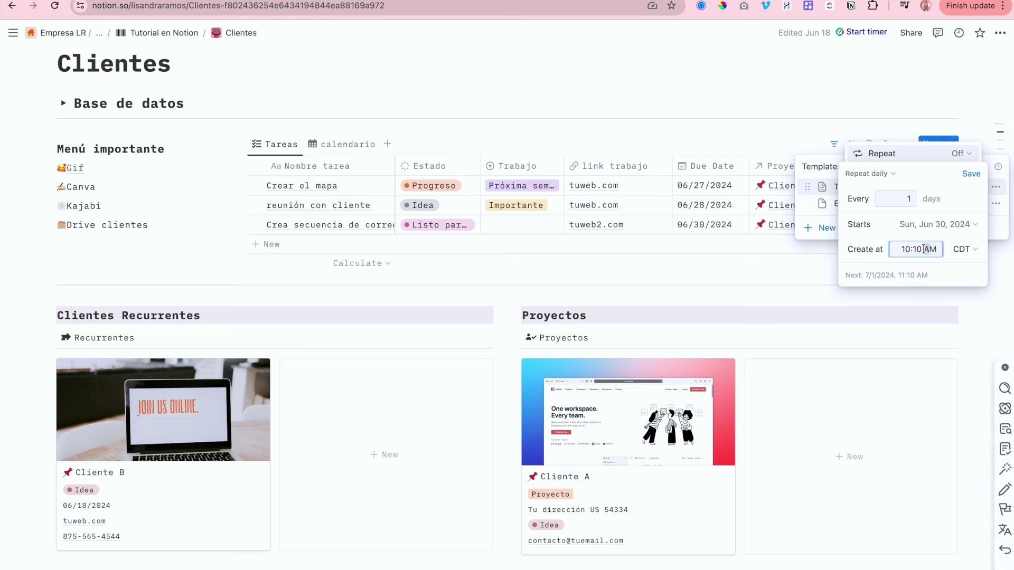
key("BackSpace")
type("p")
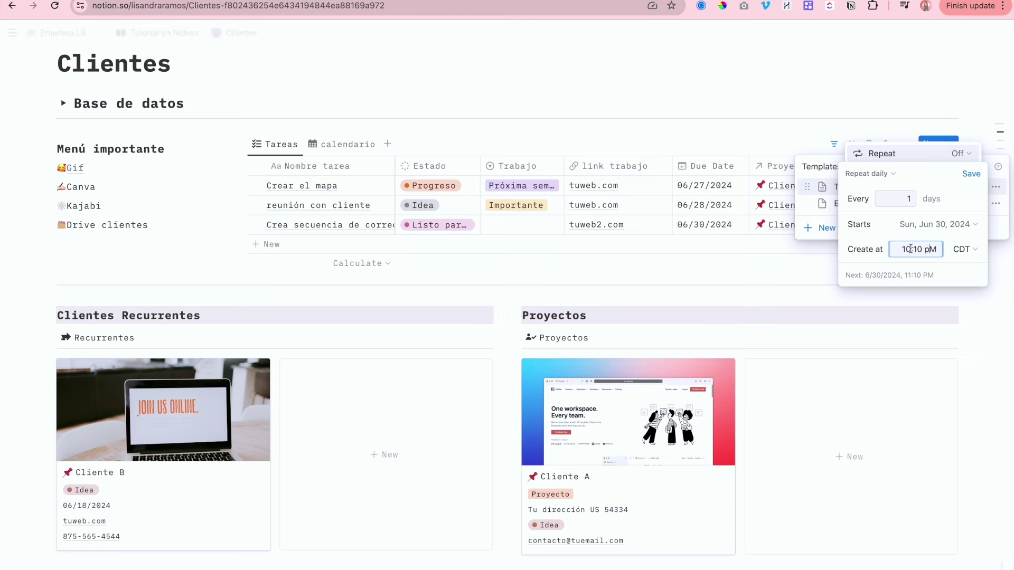
left_click(974, 174)
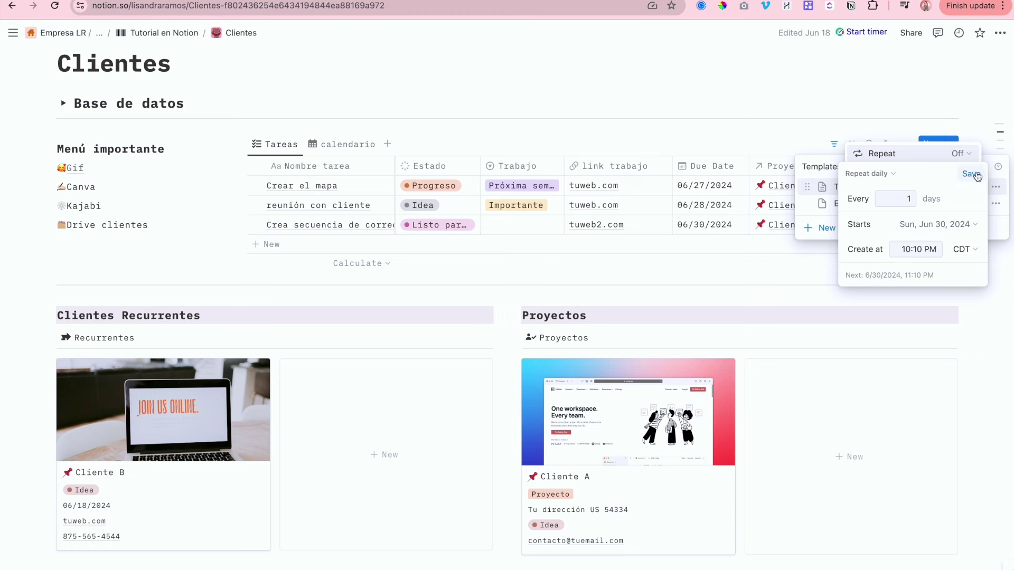
left_click(914, 93)
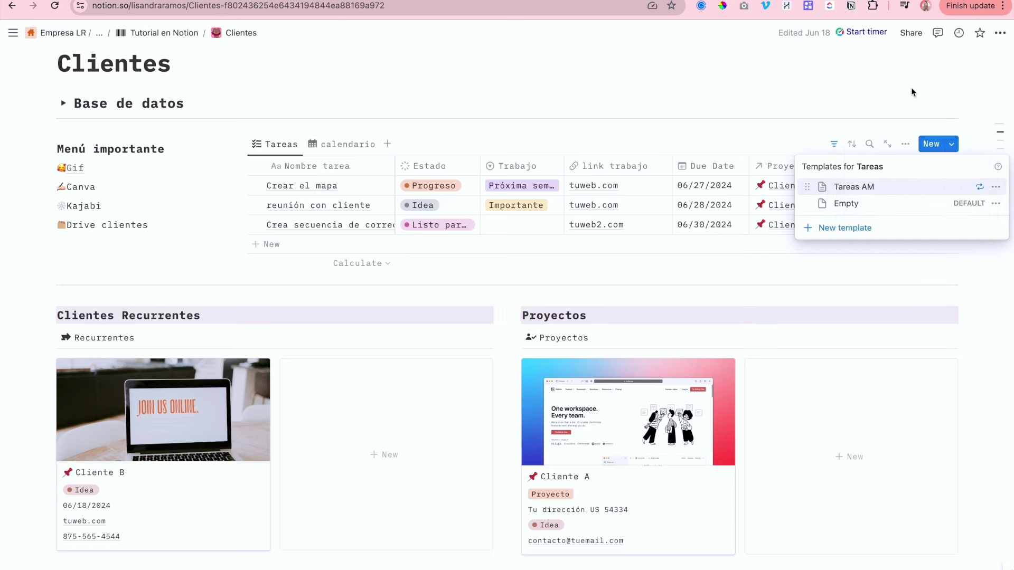
left_click(724, 92)
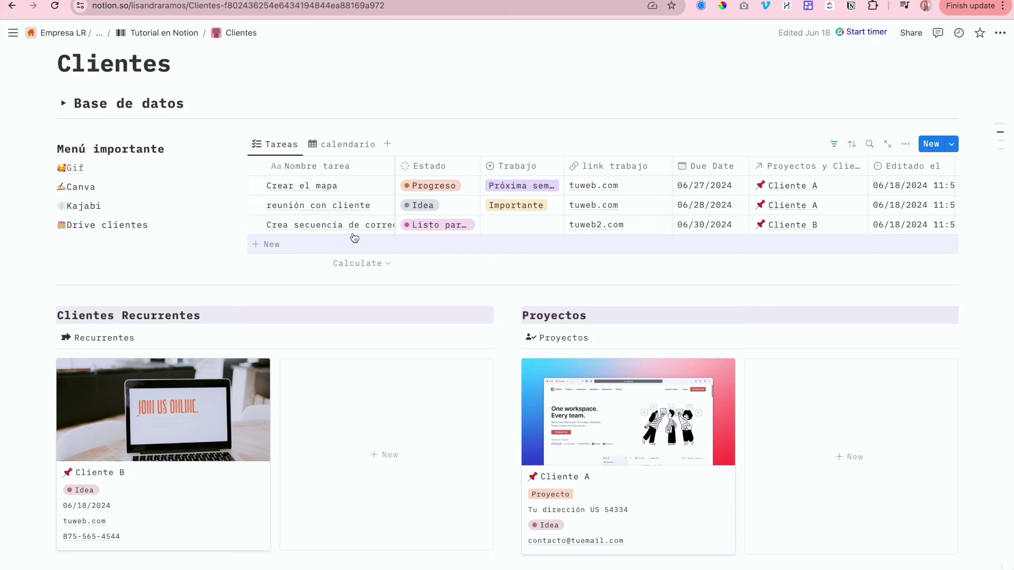
Step: Widen the Nombre tarea column and set the Due Date of the Tareas AM task to 06/30/2024
left_click_drag(396, 165, 419, 164)
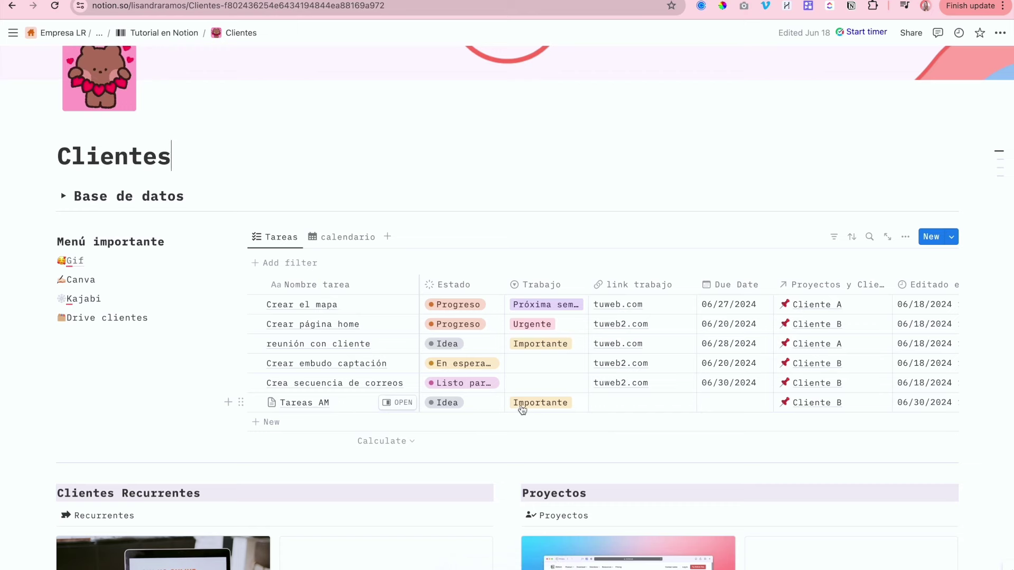
left_click(742, 410)
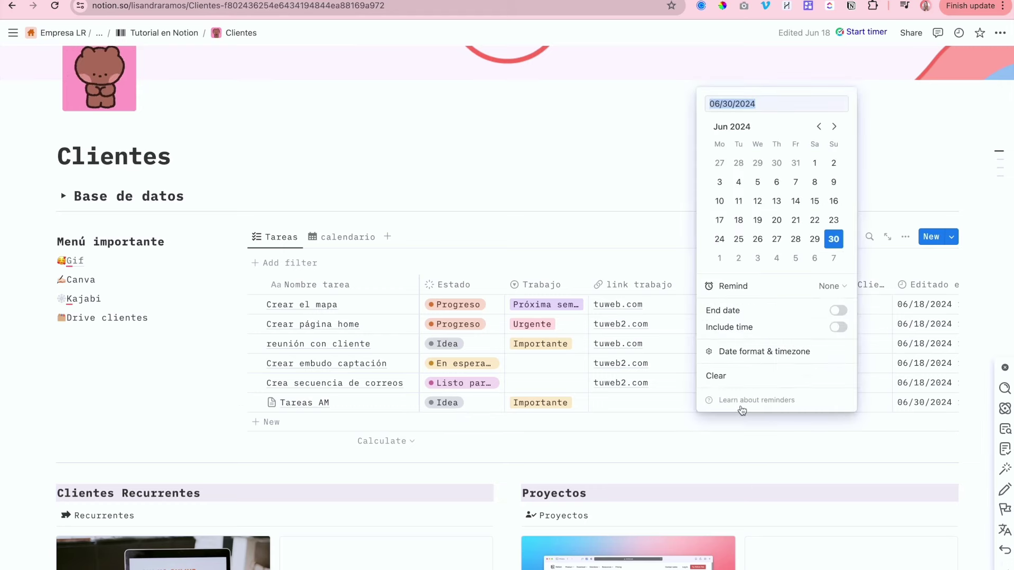
left_click(834, 239)
left_click(671, 175)
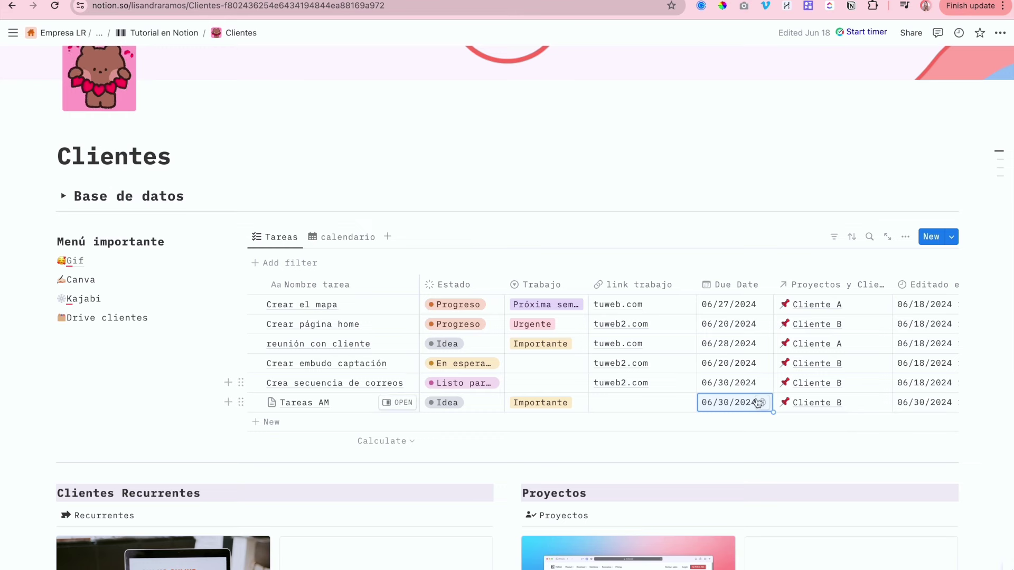
left_click(952, 238)
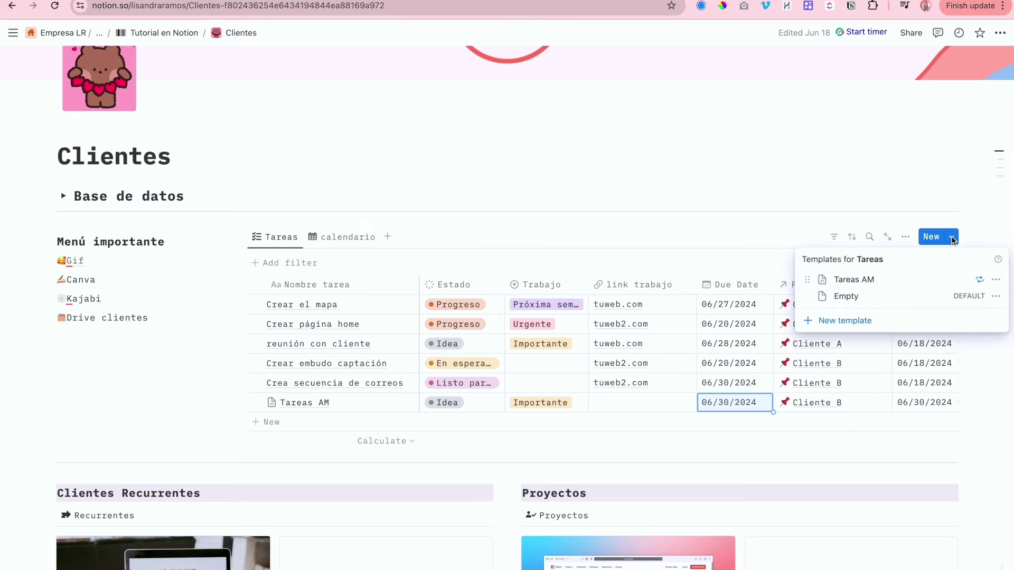
left_click(995, 279)
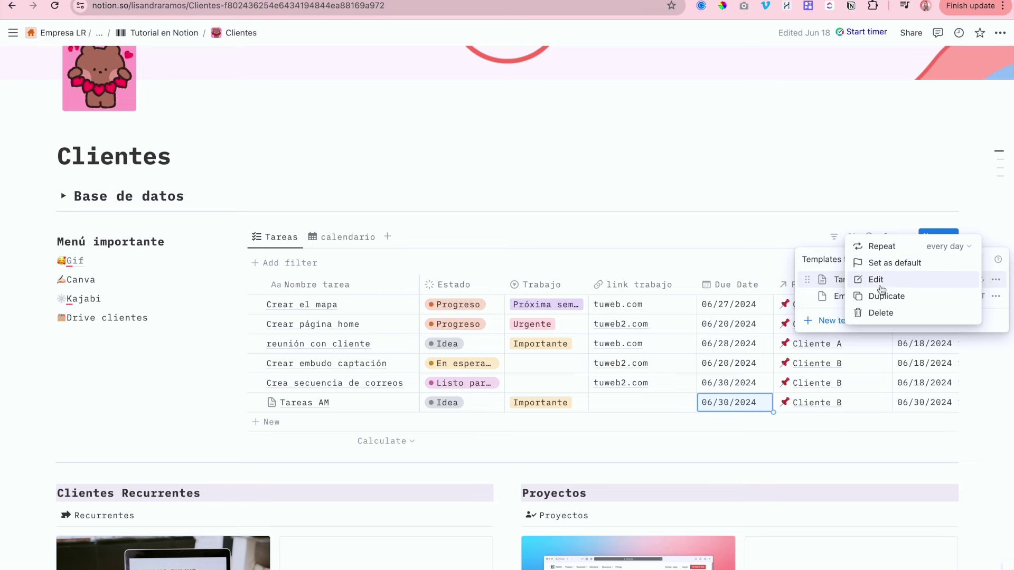
left_click(873, 190)
left_click(873, 190)
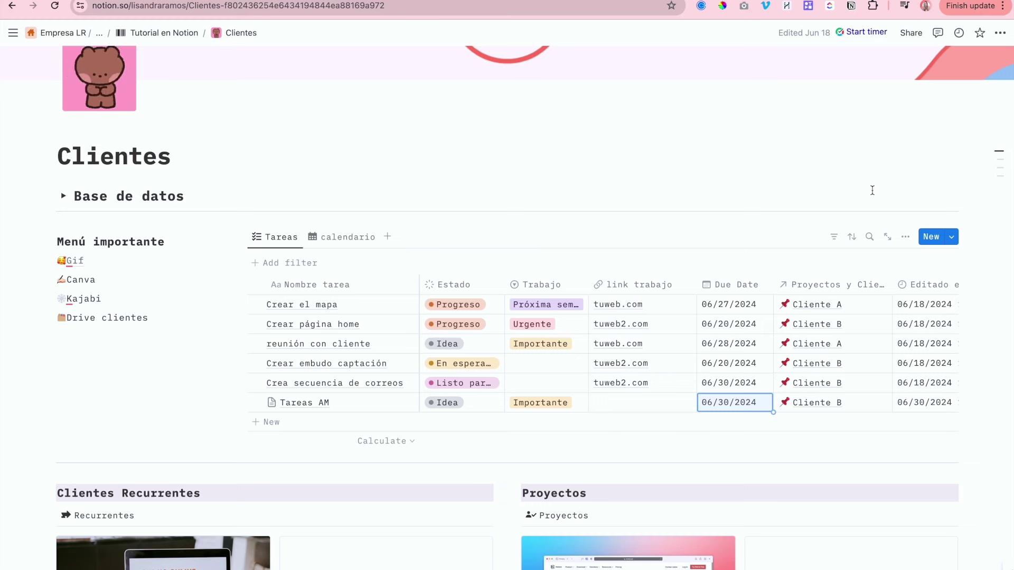
Step: Edit the Tareas AM template so its Due Date is Today, the date when duplicated, and close the template
left_click(952, 237)
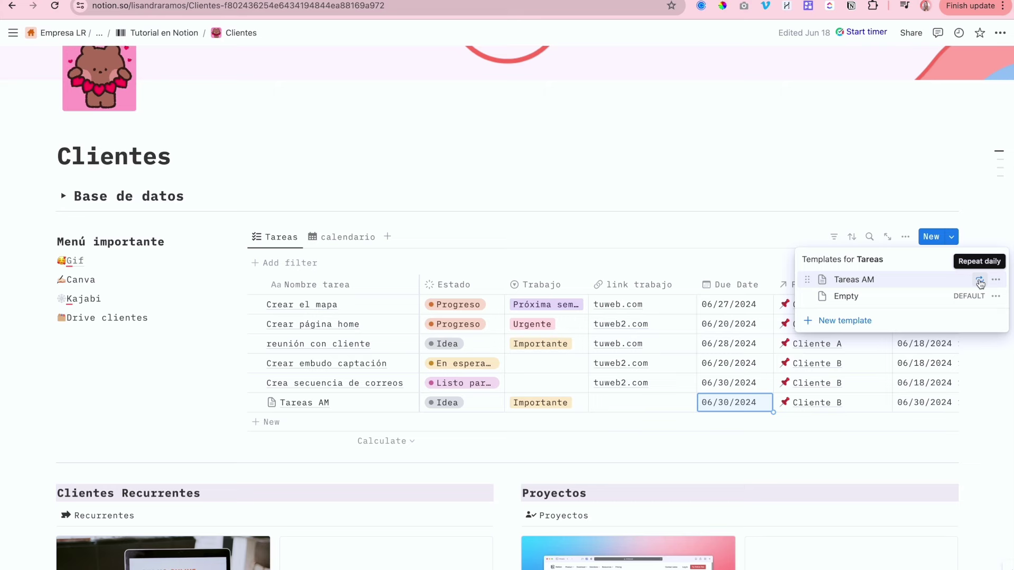
left_click(998, 282)
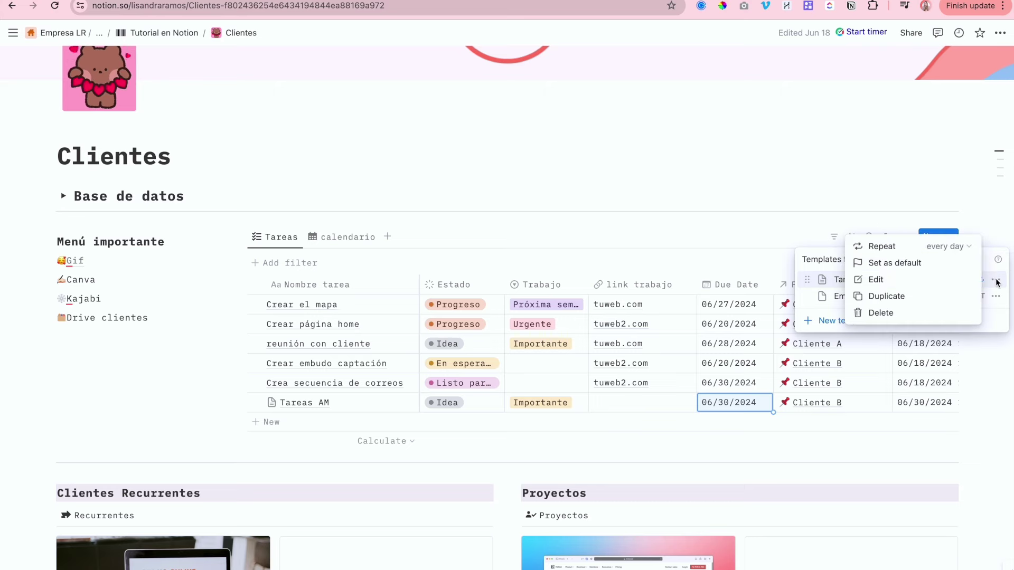
left_click(917, 288)
scroll(502, 370, "down", 1)
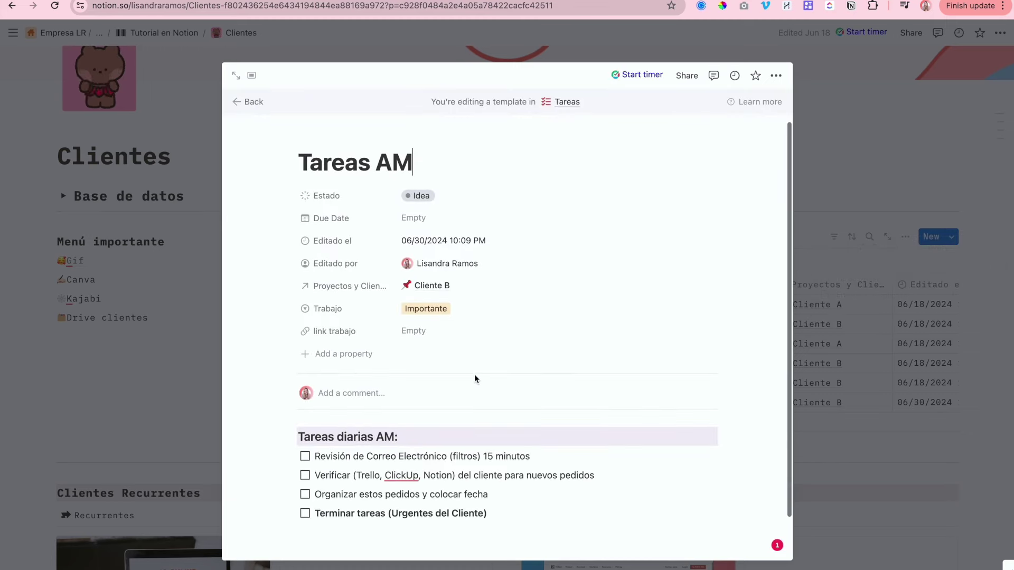
left_click(422, 218)
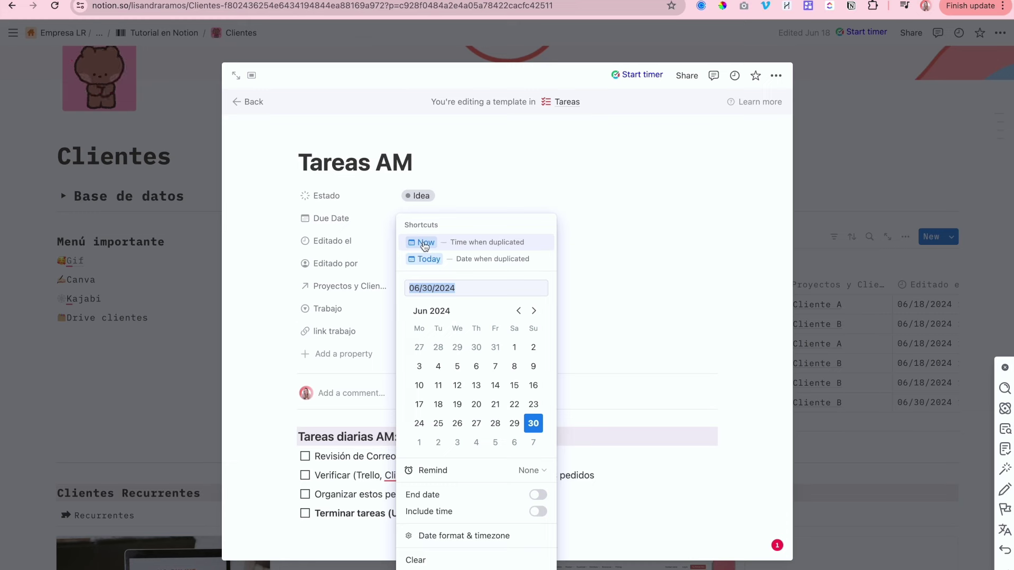
left_click(431, 258)
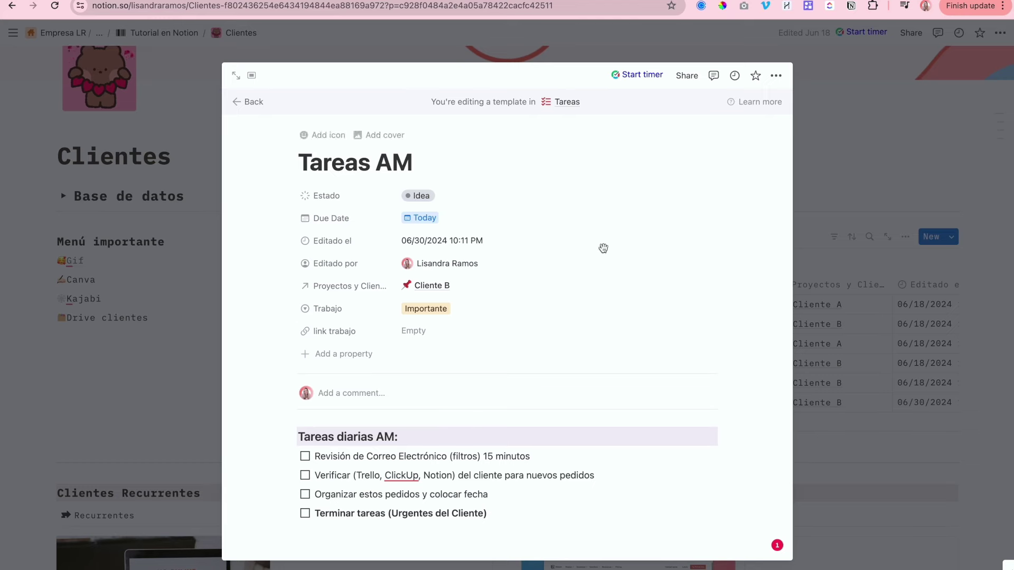
scroll(627, 355, "down", 2)
scroll(632, 297, "up", 3)
left_click(861, 151)
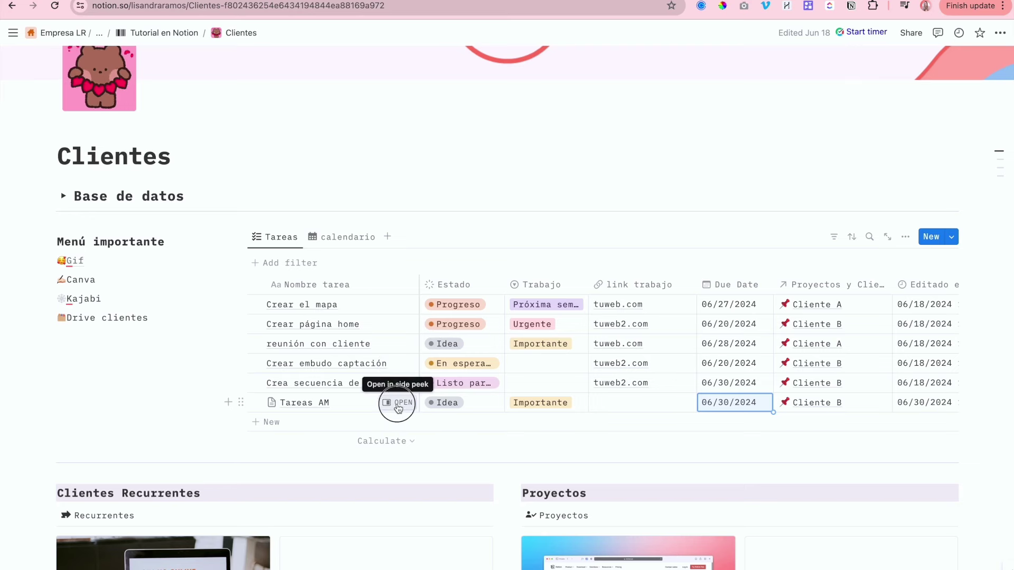
Step: Open the Tareas AM task in side peek and check off all four to-dos under Tareas diarias AM
left_click(398, 404)
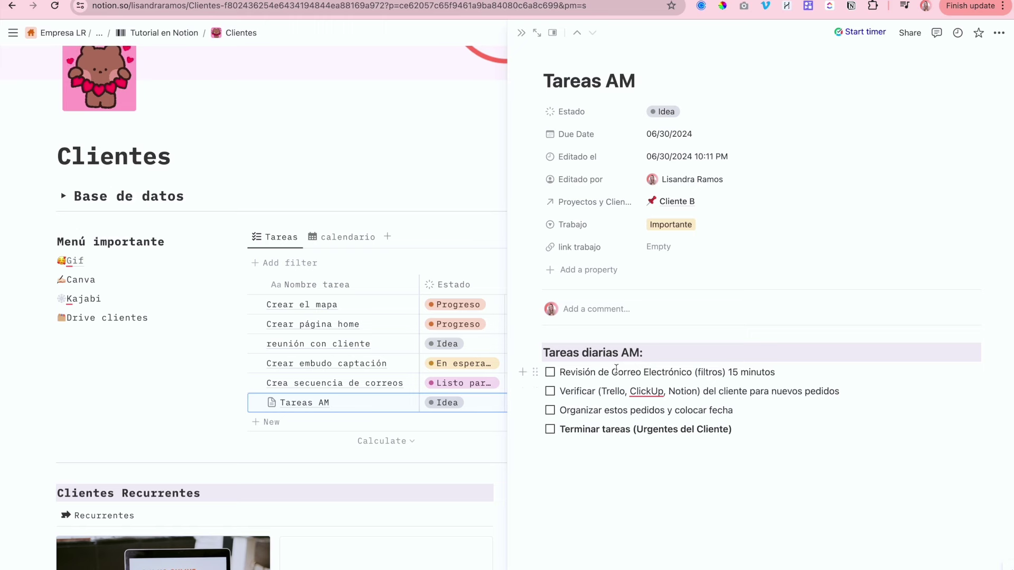
left_click(552, 373)
left_click(551, 392)
left_click(551, 411)
left_click(552, 429)
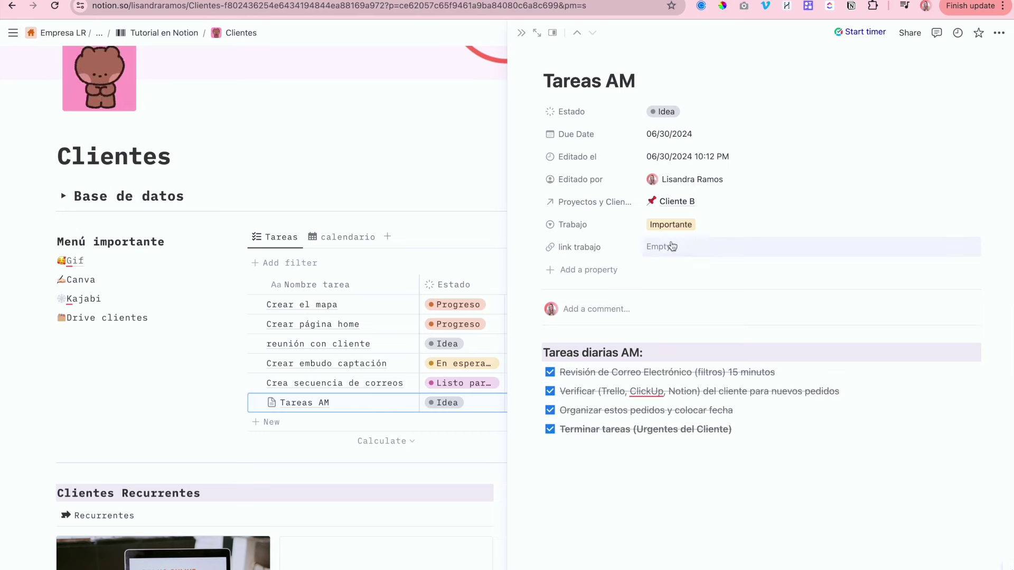
Step: Set the Estado of the Tareas AM task to Terminado and close the side peek
left_click(681, 224)
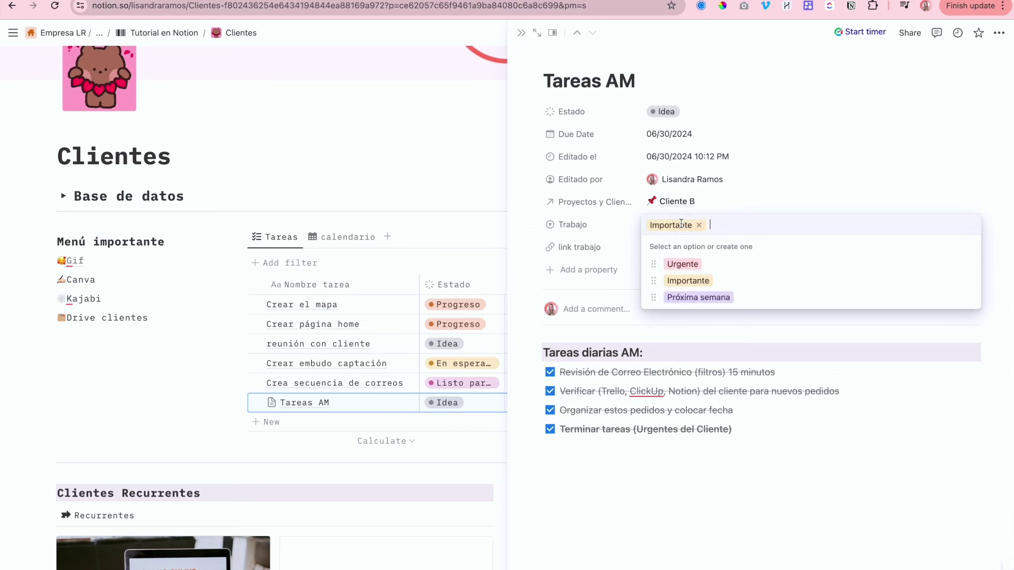
left_click(540, 226)
left_click(667, 111)
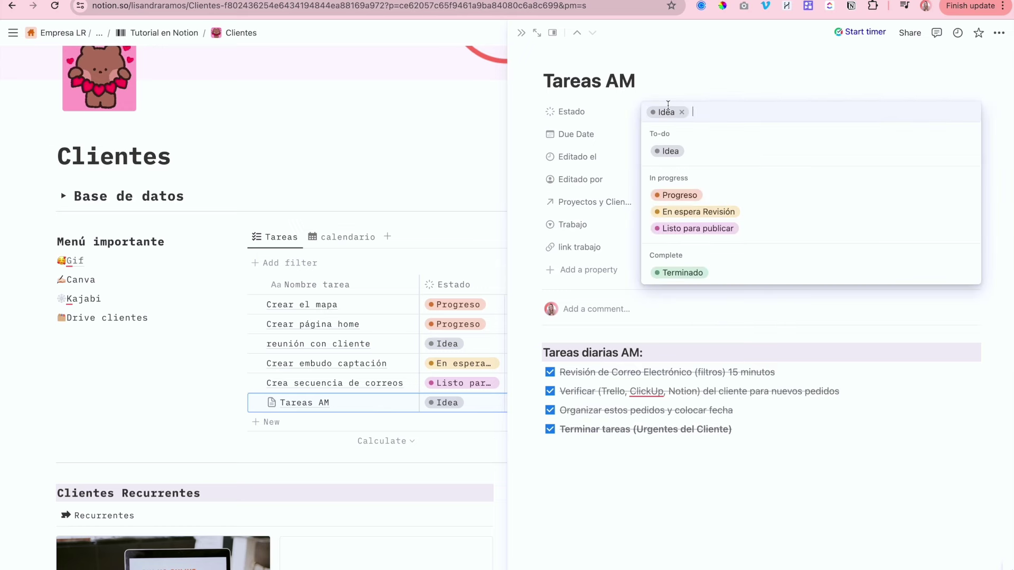
left_click(683, 272)
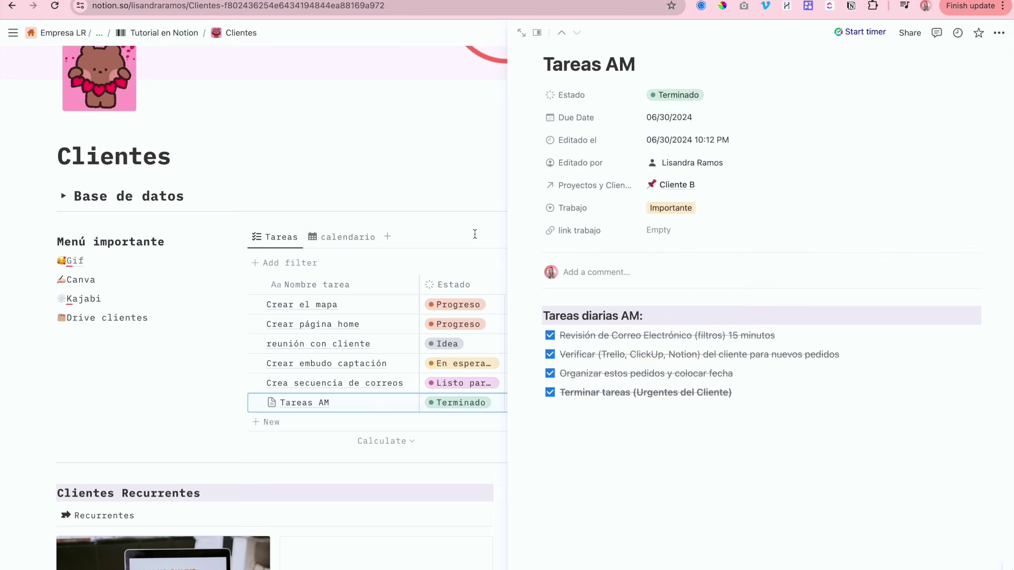
left_click(445, 197)
Step: Filter the Tareas view by Estado to the To-do and In progress groups, and save the filter for everyone
left_click(835, 239)
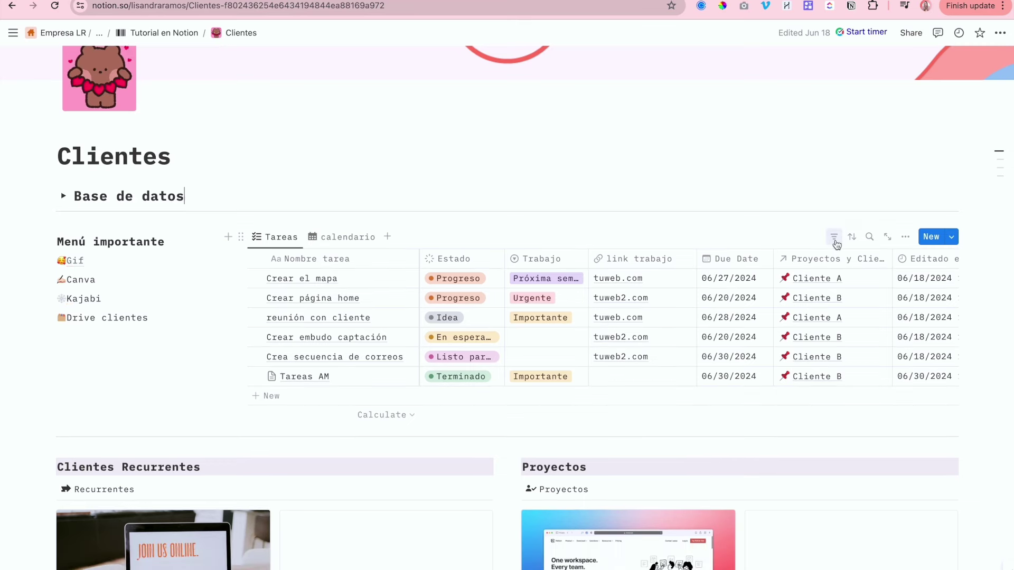
left_click(835, 242)
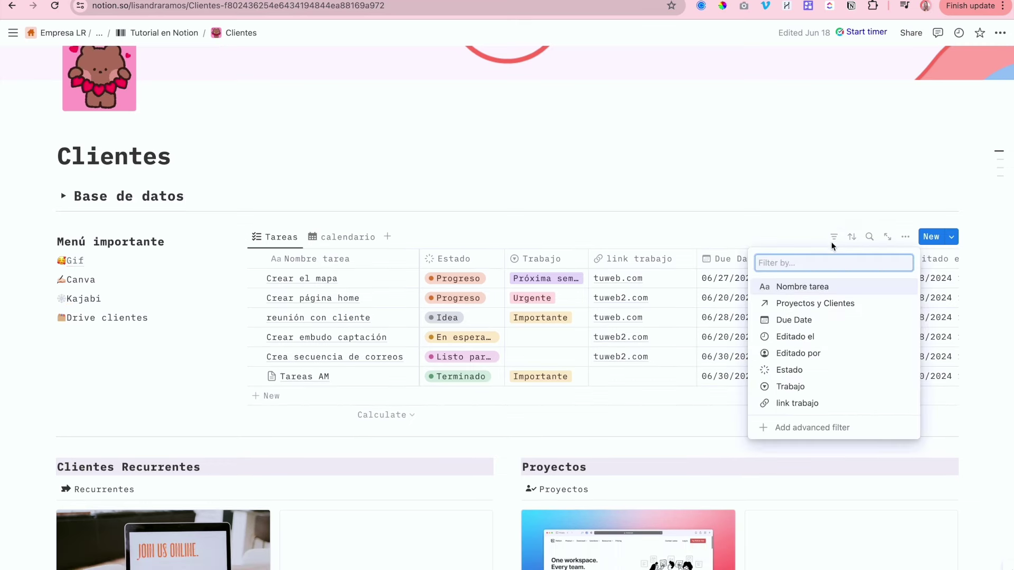
left_click(812, 371)
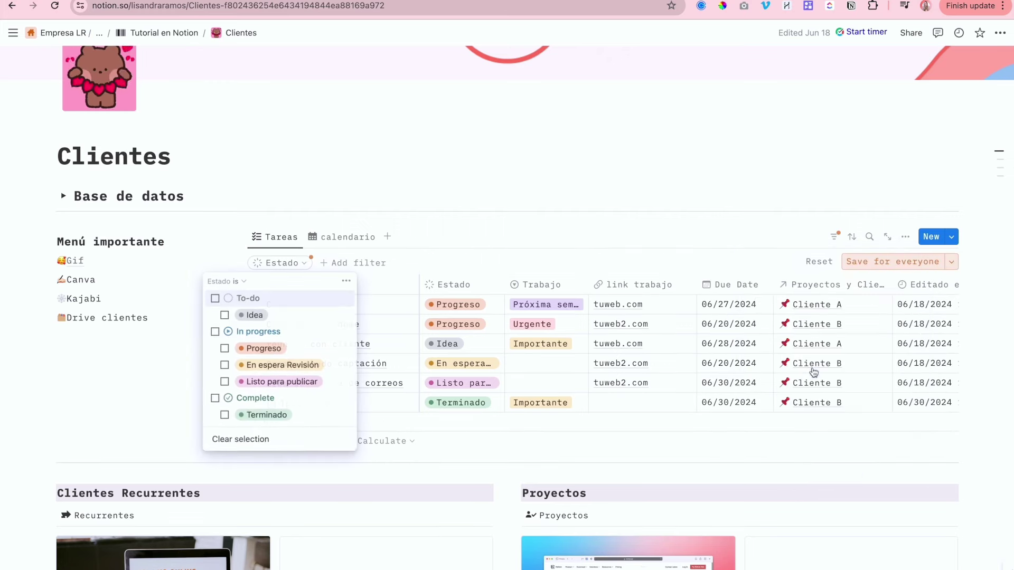
left_click(215, 299)
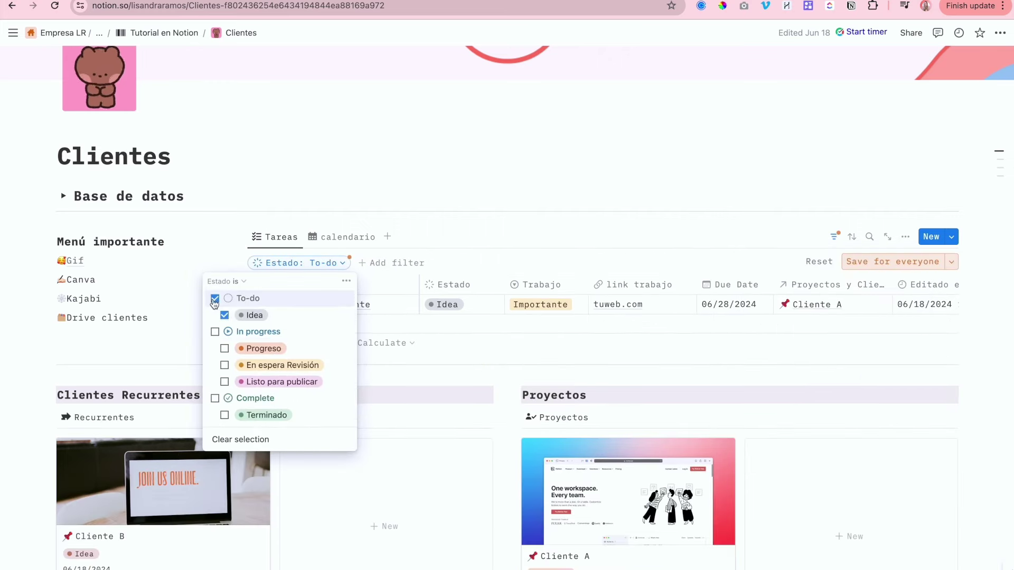
left_click(215, 332)
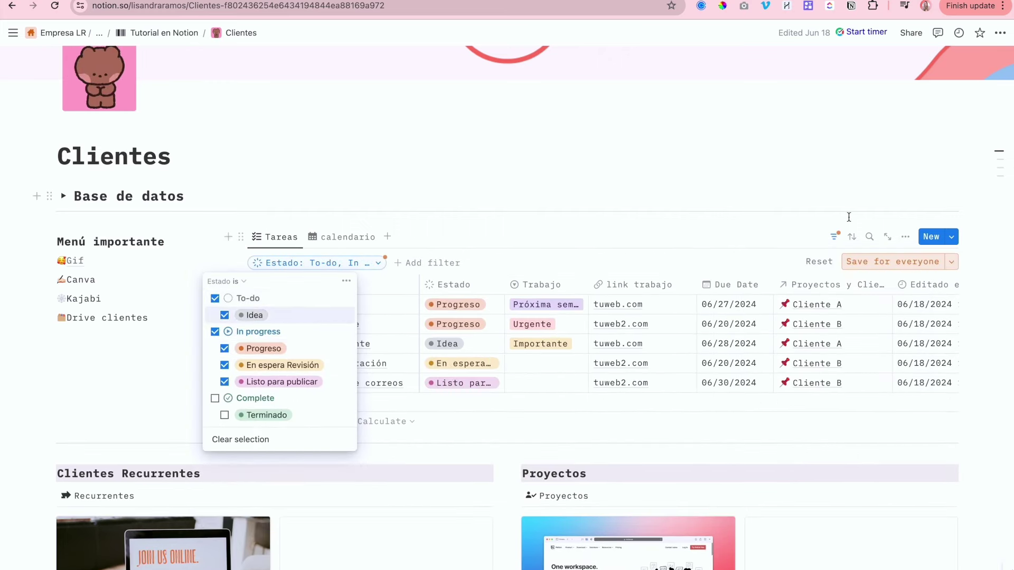
left_click(909, 262)
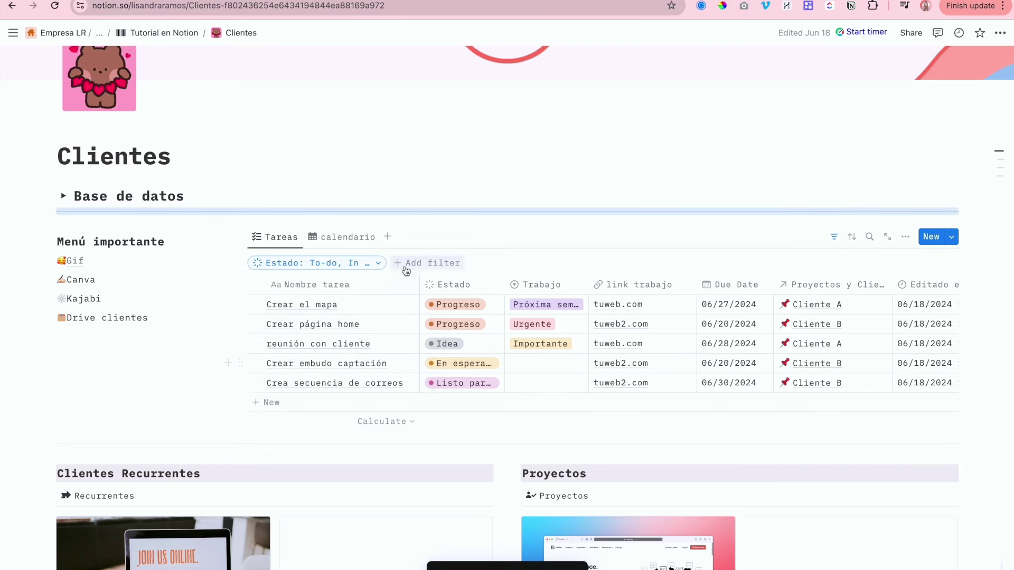
Step: Check the June 2024 tasks in the calendario view and return to the Tareas view
left_click(347, 238)
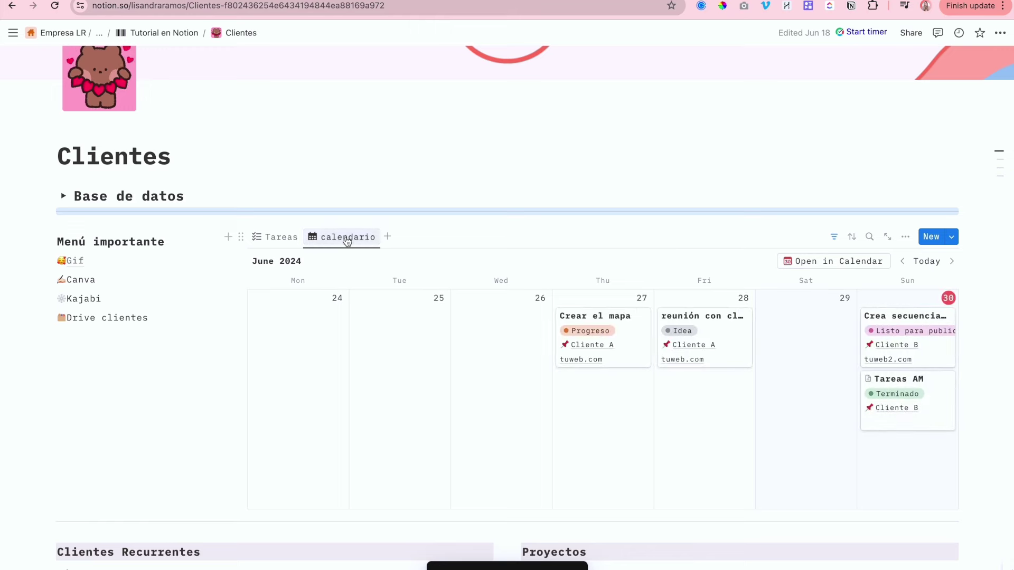
scroll(403, 368, "down", 1)
scroll(402, 369, "up", 2)
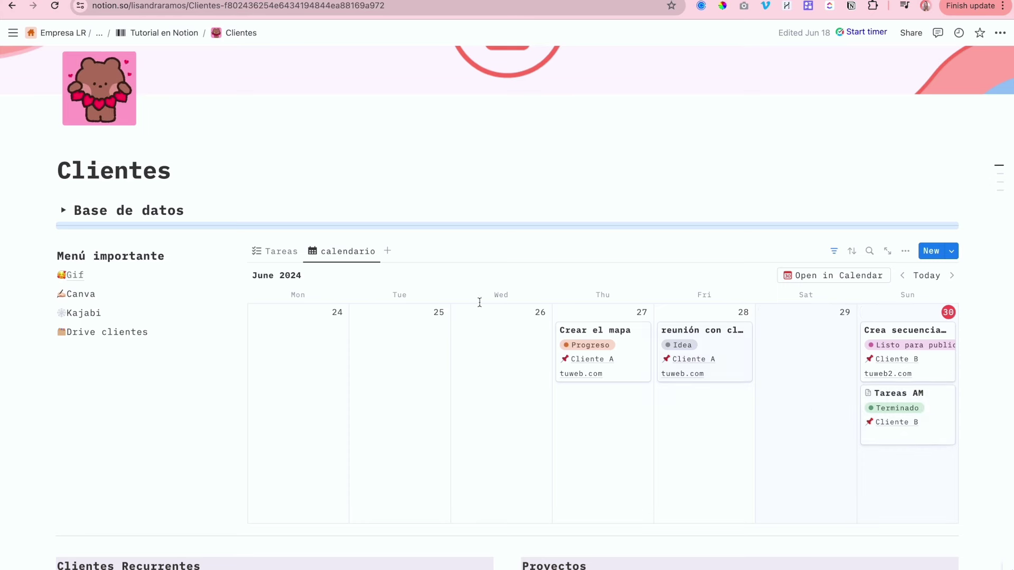
left_click(277, 252)
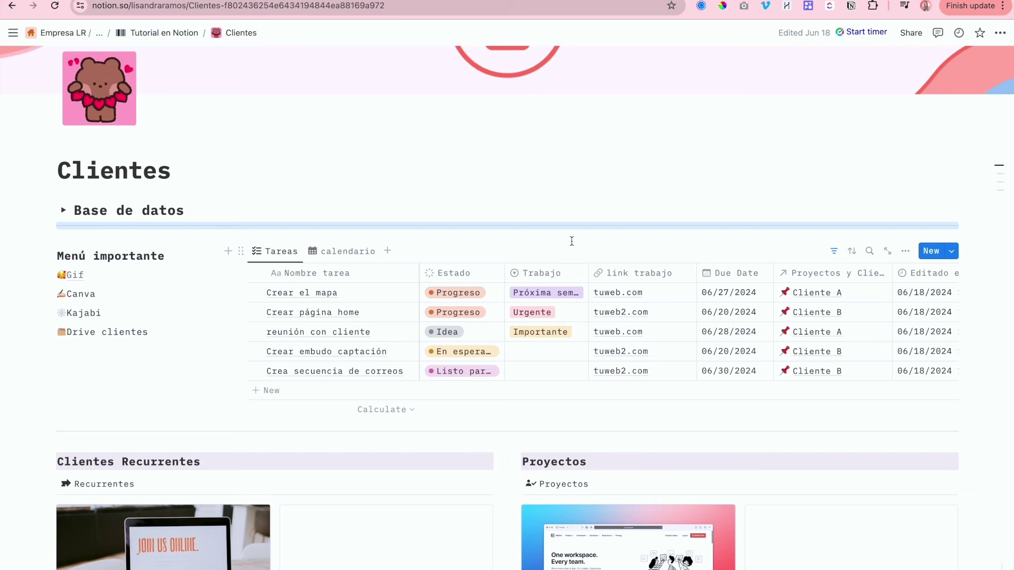
Step: Create a new template for the Tareas database titled "Subir Contenido"
left_click(952, 251)
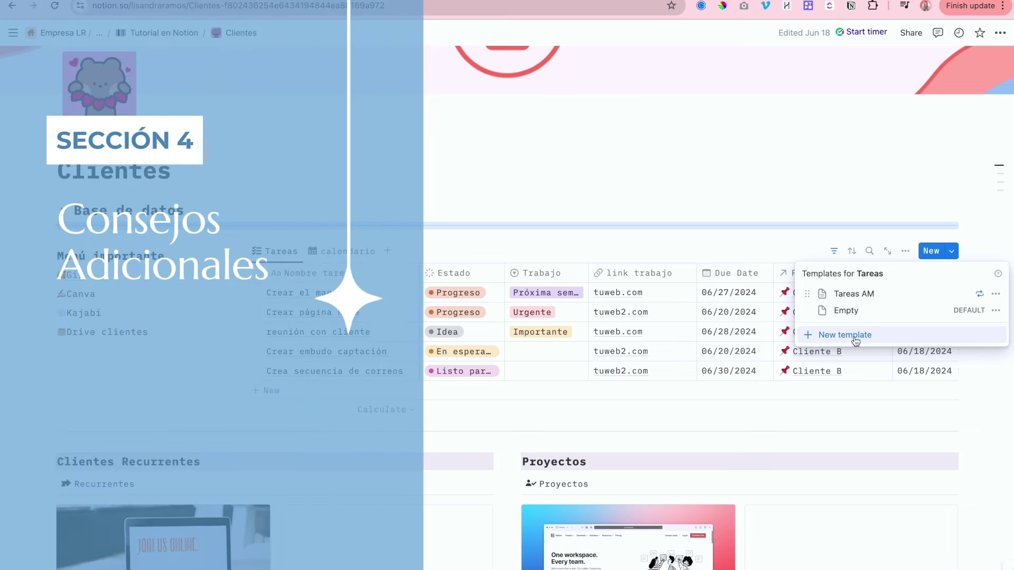
left_click(856, 336)
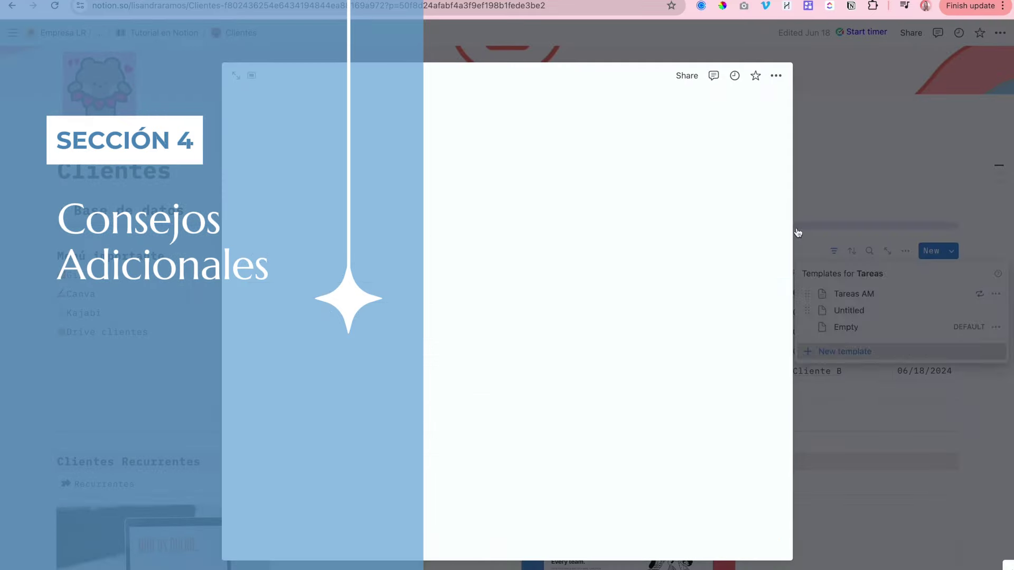
type("Subi")
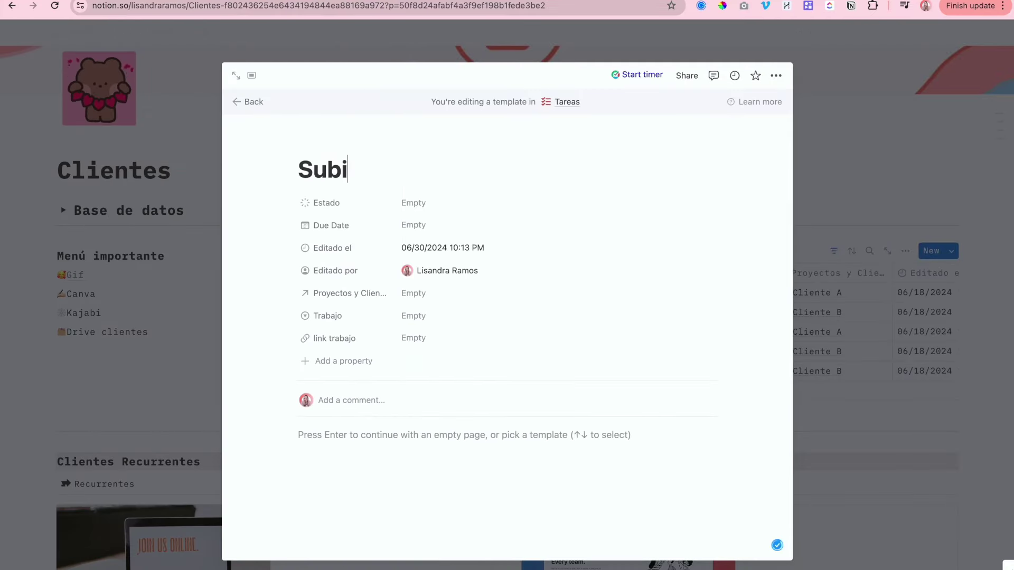
type("r Conten")
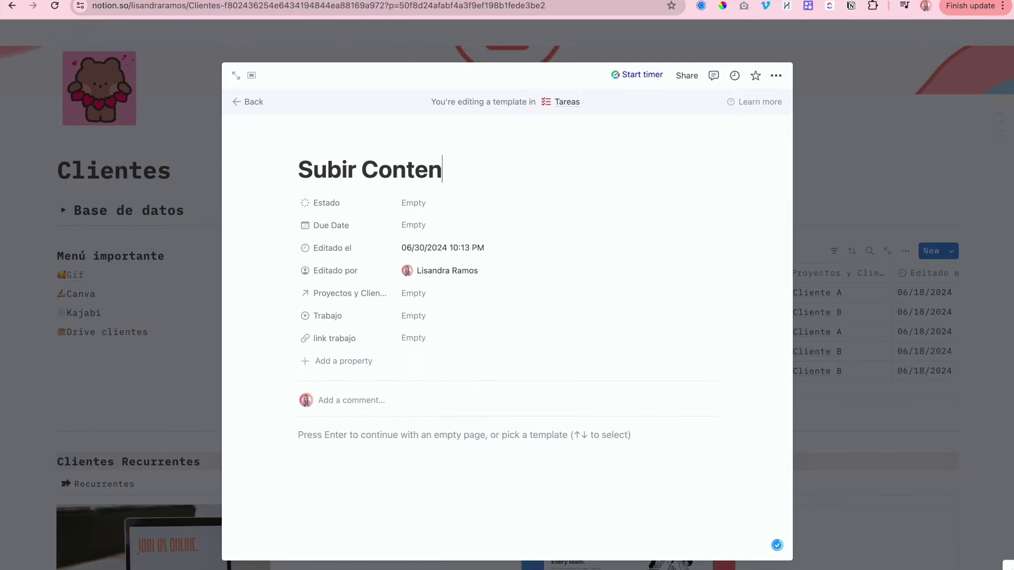
type("ido")
Step: Set the Subir Contenido template's Estado to Idea and its Due Date to Today, the date when duplicated
left_click(410, 203)
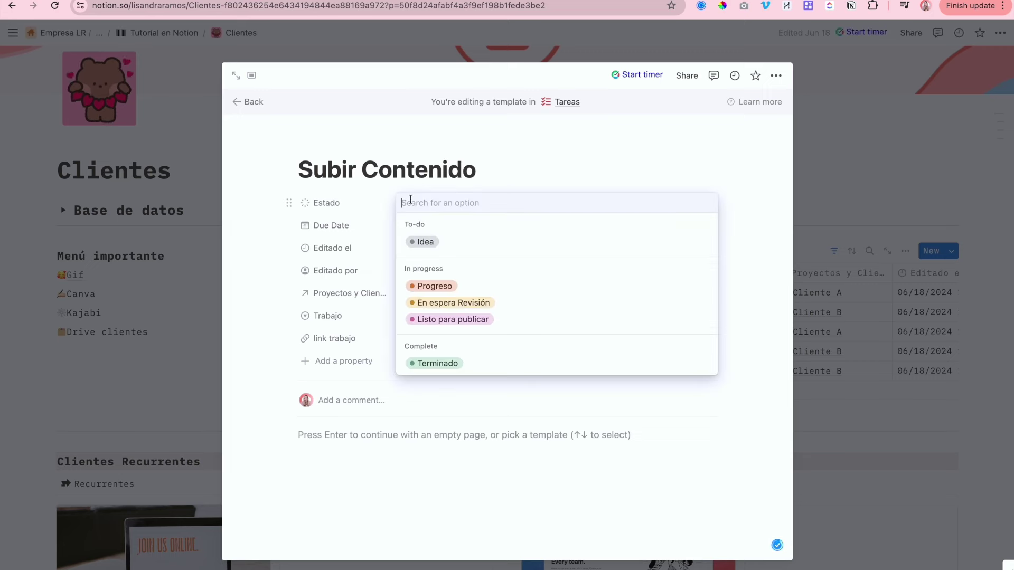
left_click(424, 242)
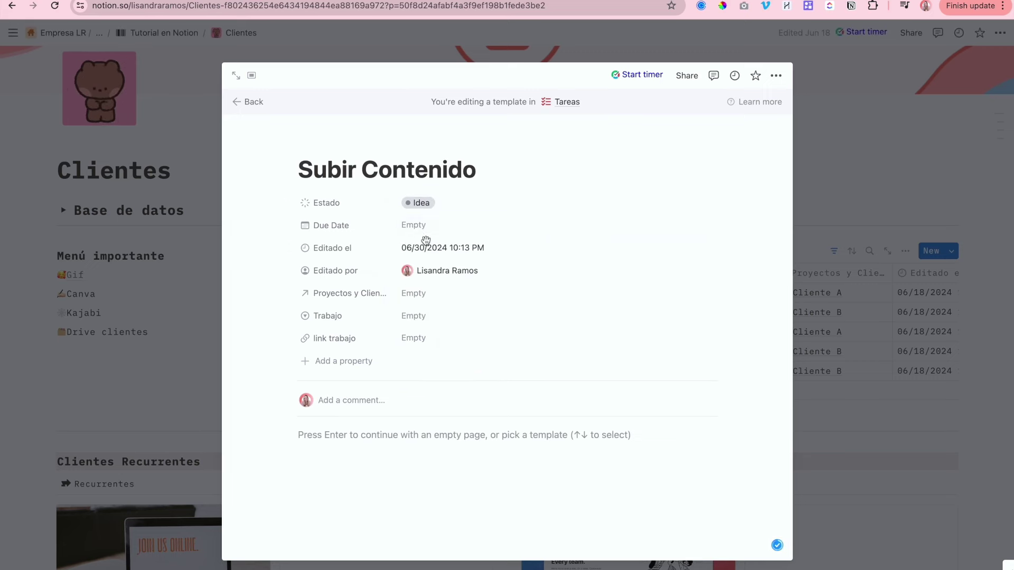
left_click(413, 233)
left_click(431, 260)
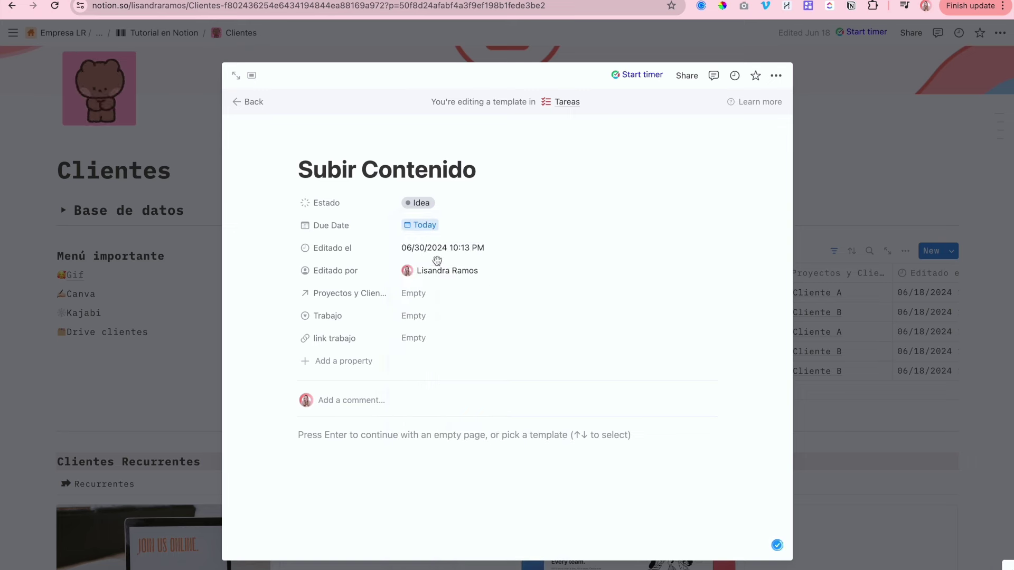
Step: Link the Subir Contenido template to Cliente B in the Proyectos y Clientes property
left_click(421, 293)
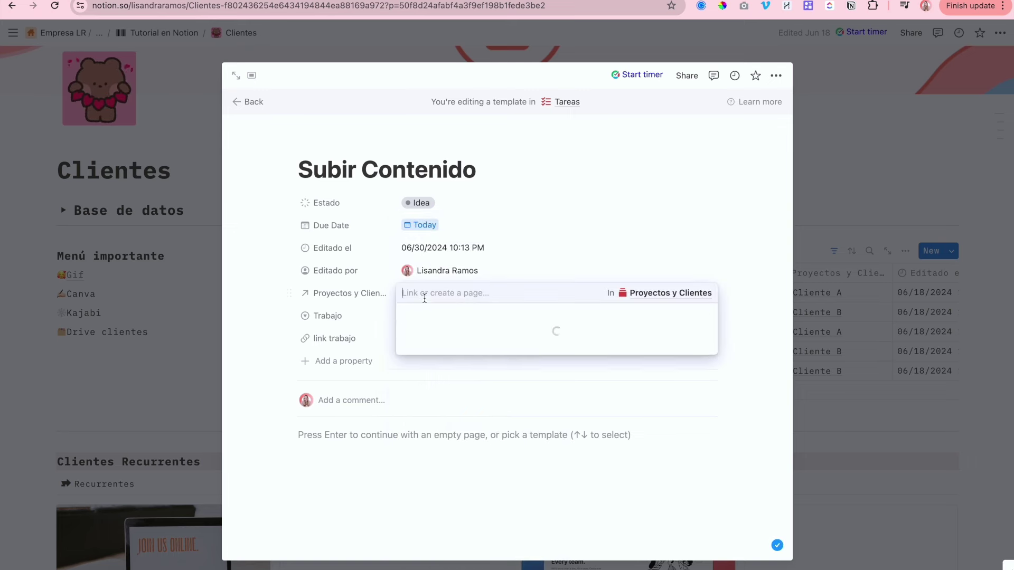
left_click(435, 352)
left_click(265, 287)
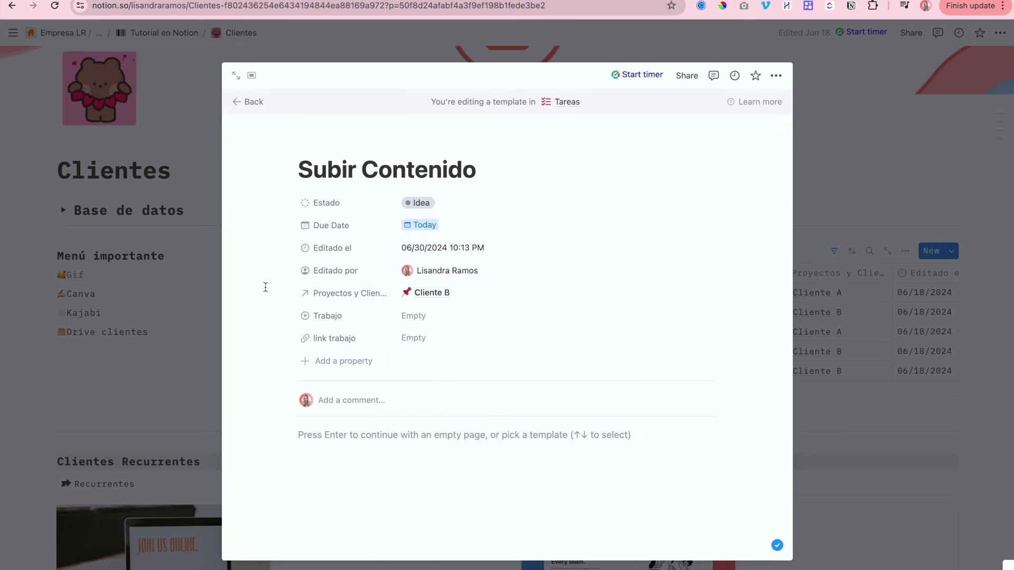
left_click(417, 317)
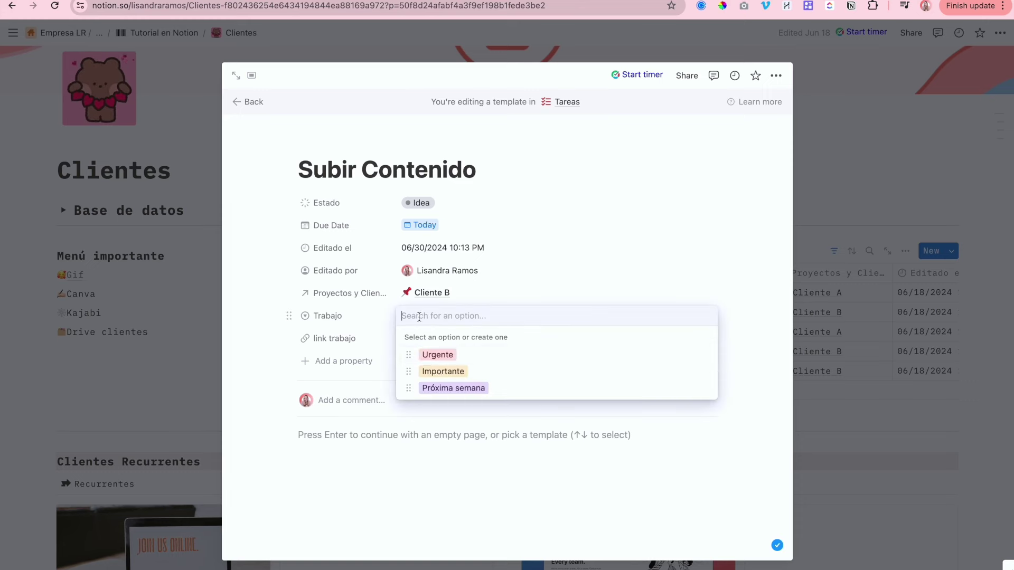
left_click(446, 376)
left_click(407, 337)
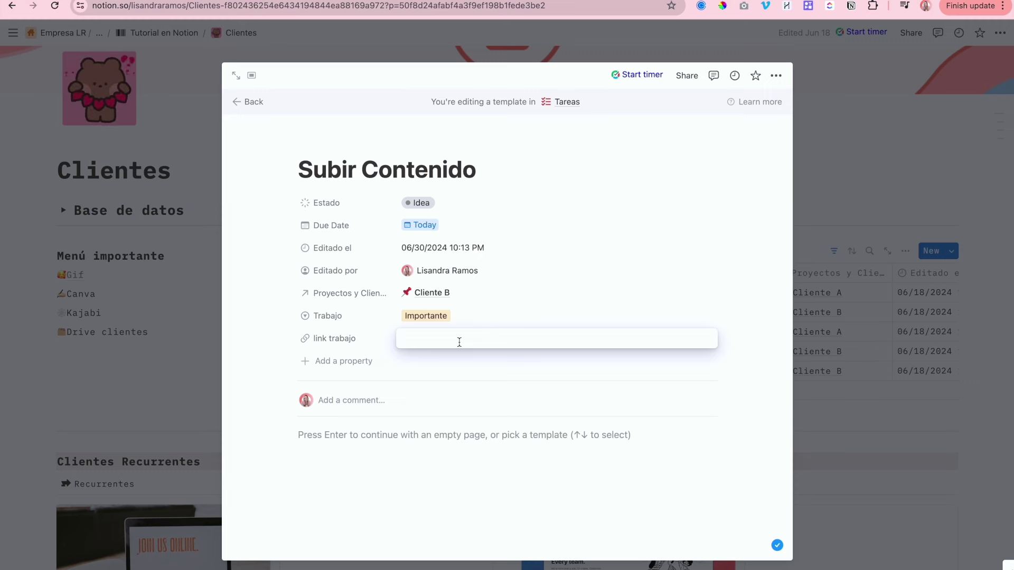
type("www.kajabi.com")
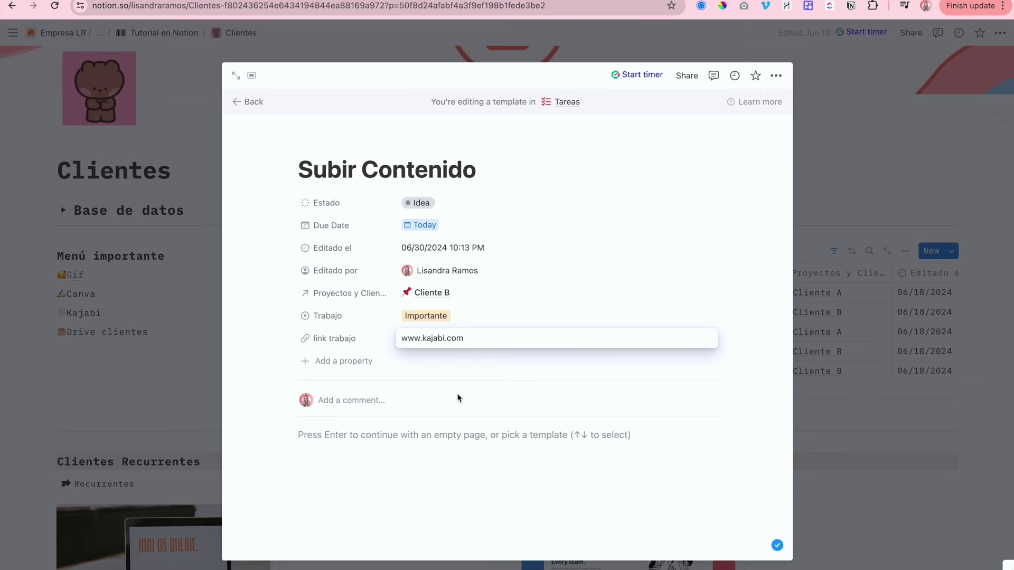
Step: Start the template body with a shaded "Contenido a Subir:" heading and a to-do, and place a duplicate of the heading beside it as a second column
left_click(445, 443)
left_click(413, 443)
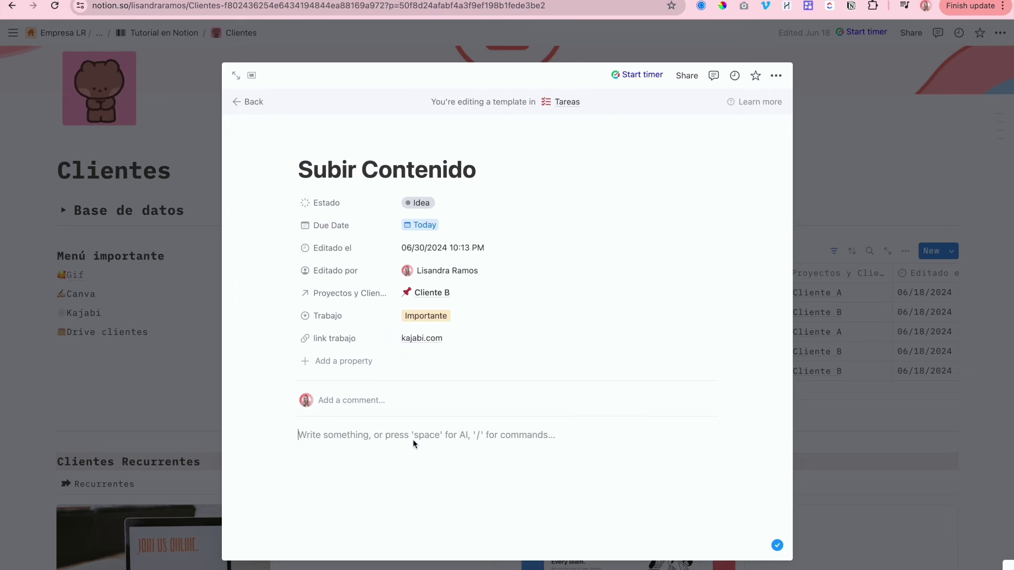
type("Contenido a Subir: Contenido a Subir:")
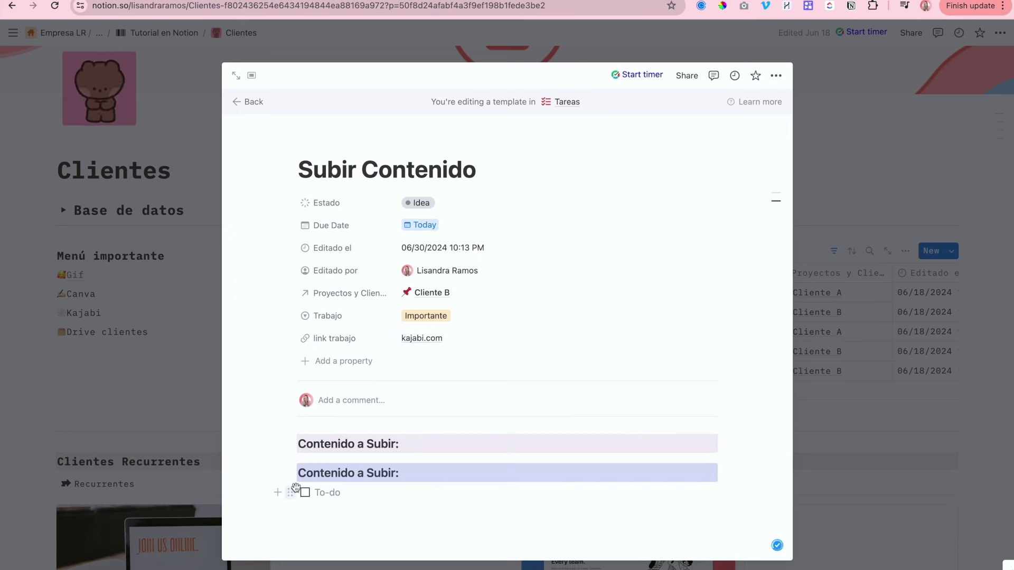
left_click_drag(290, 474, 726, 444)
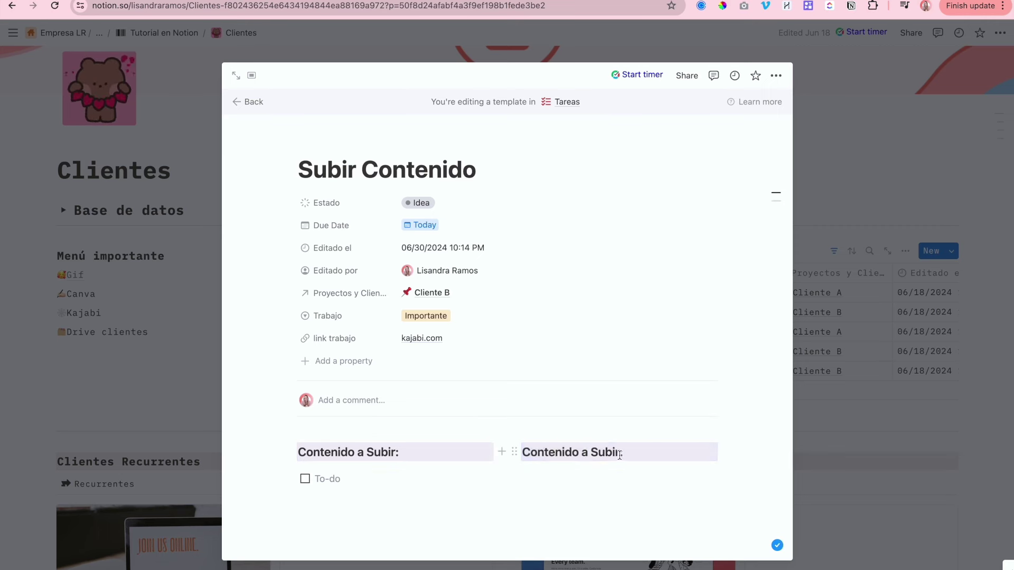
Step: Retitle the second column's heading as "Enlaces:" and make that column narrower than the Contenido a Subir column
left_click_drag(618, 452, 528, 453)
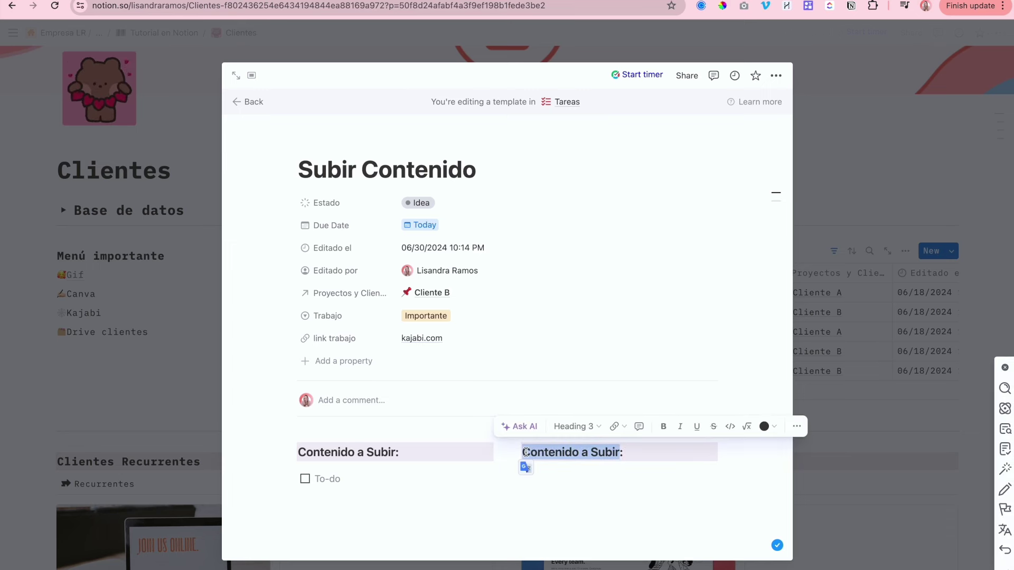
type("Ena")
type("laces:")
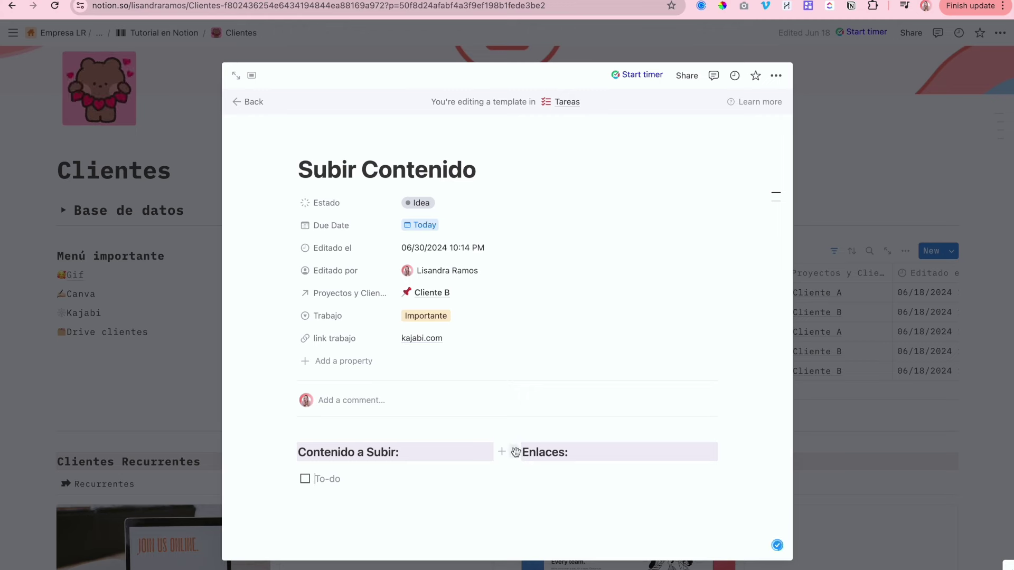
left_click_drag(510, 439, 582, 440)
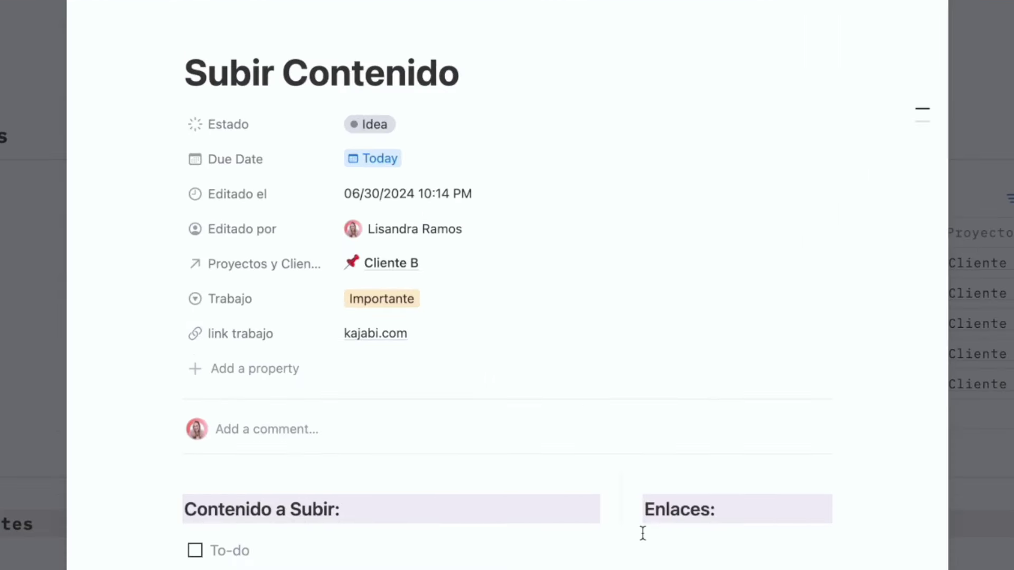
Step: List Kajabi, Canva, ManyChat and Vimeo on separate lines under the Enlaces heading
left_click(602, 478)
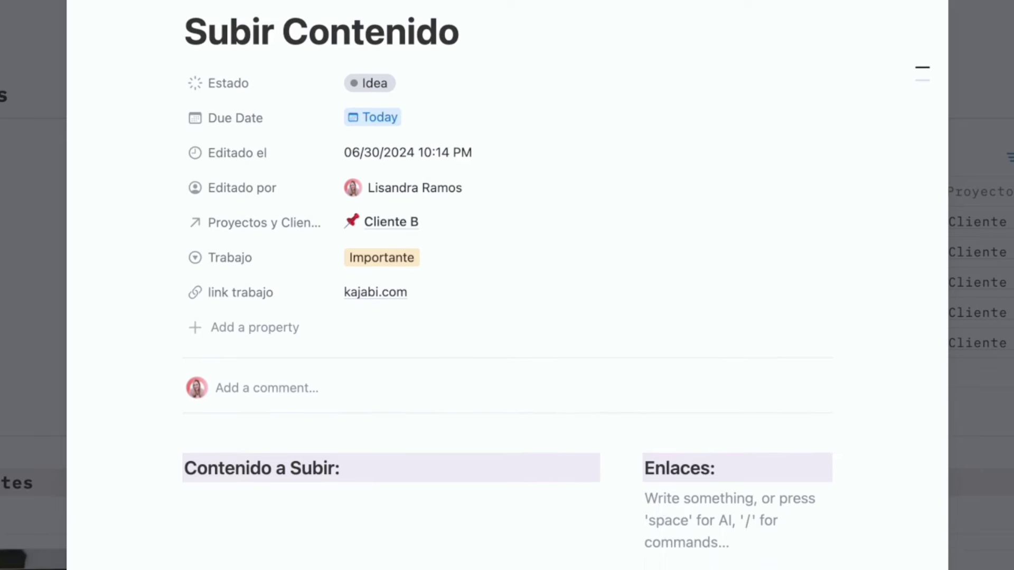
type("Kajbi")
key("BackSpace")
key("BackSpace")
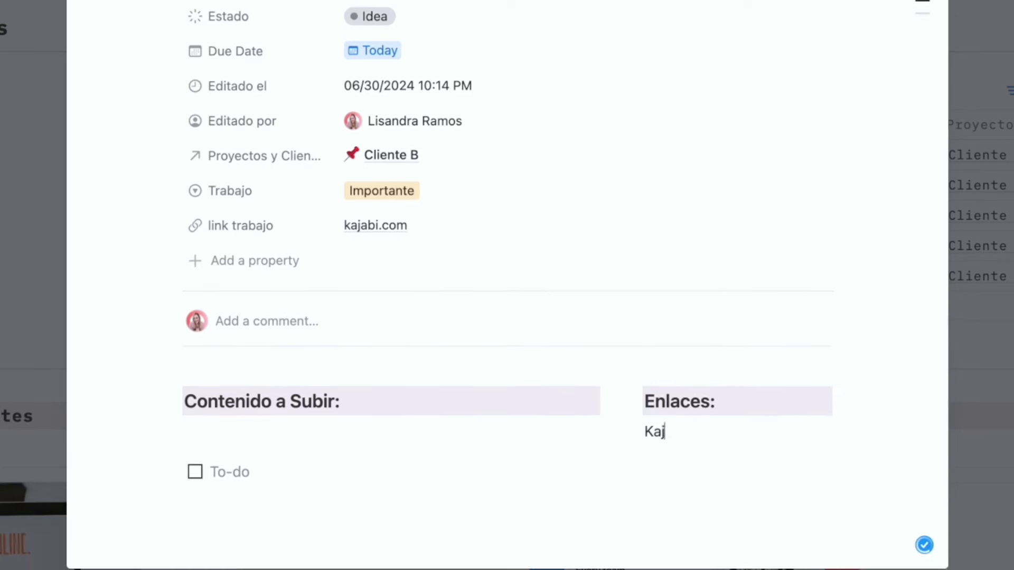
type("abi")
key("Return")
type("Canv")
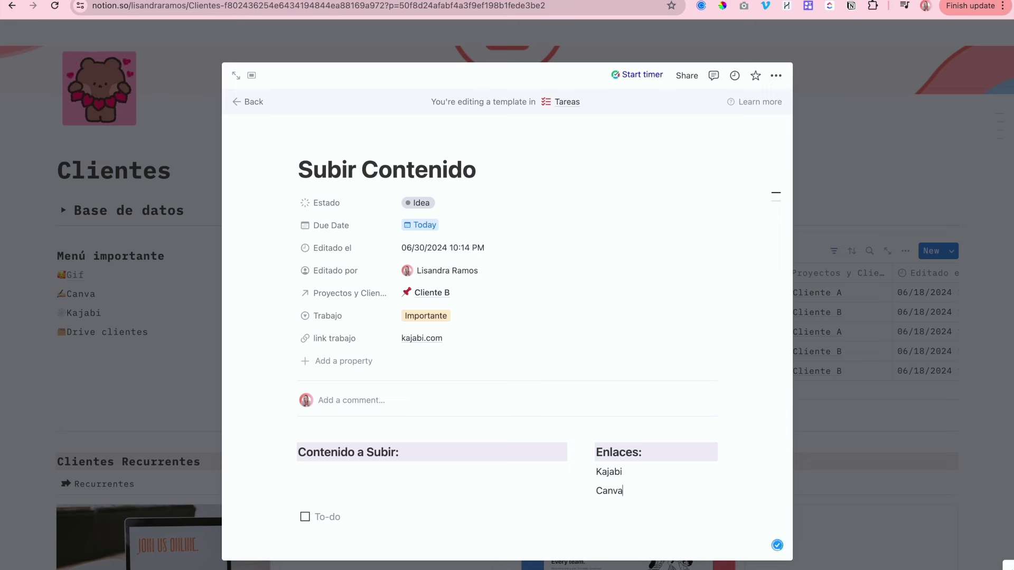
type("a")
key("Return")
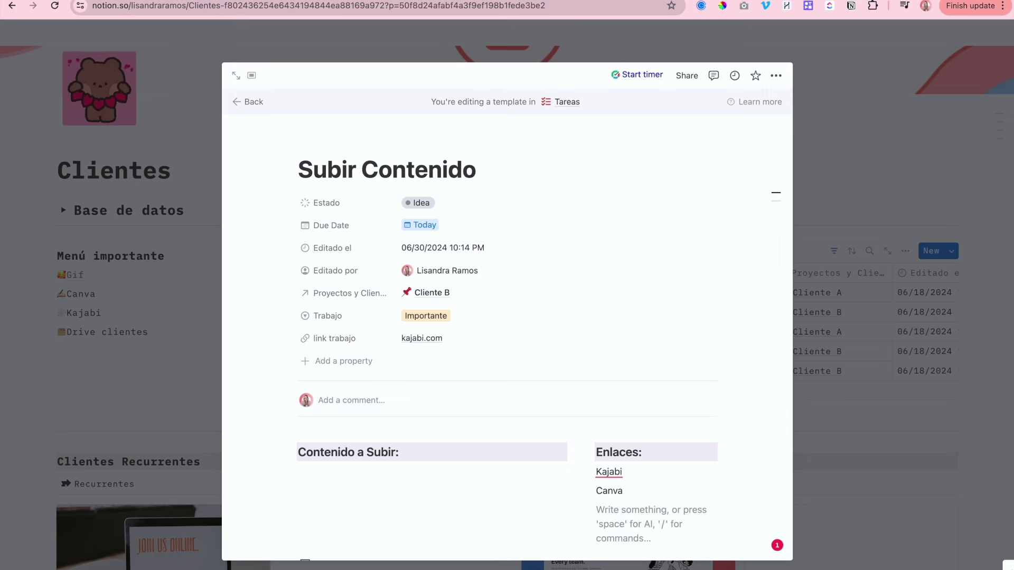
type("Many")
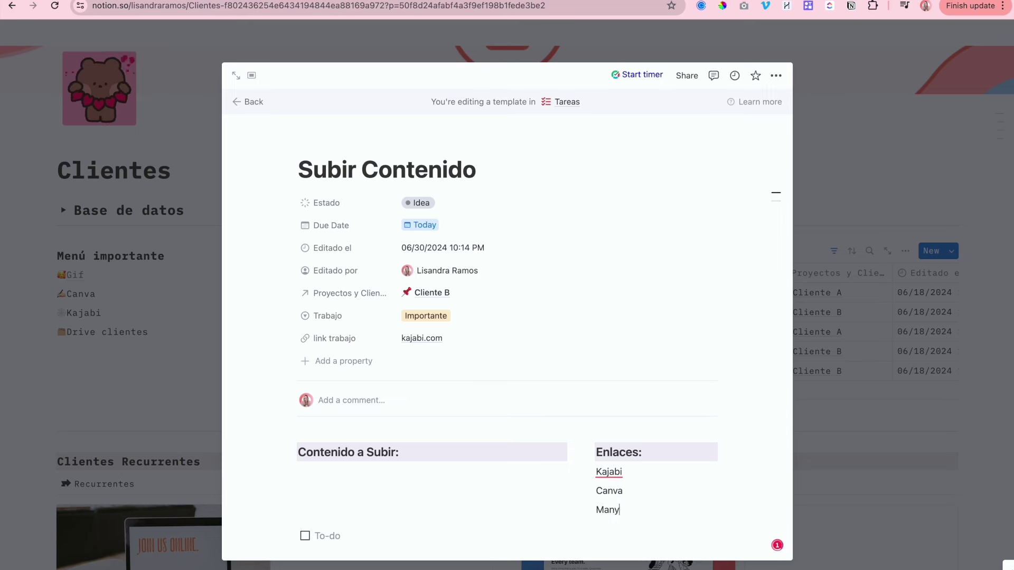
type("Chat")
key("Return")
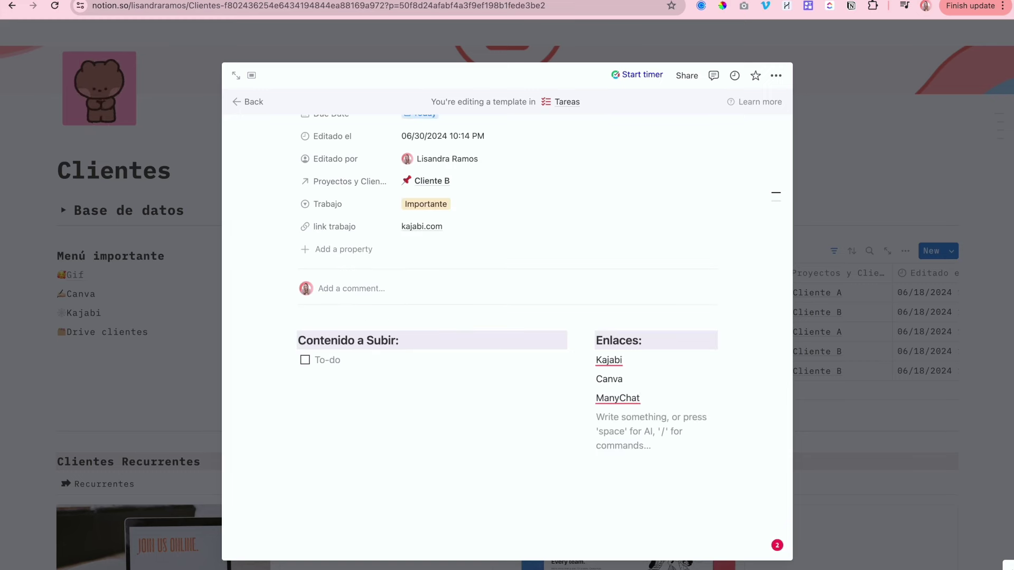
type("Vimeo")
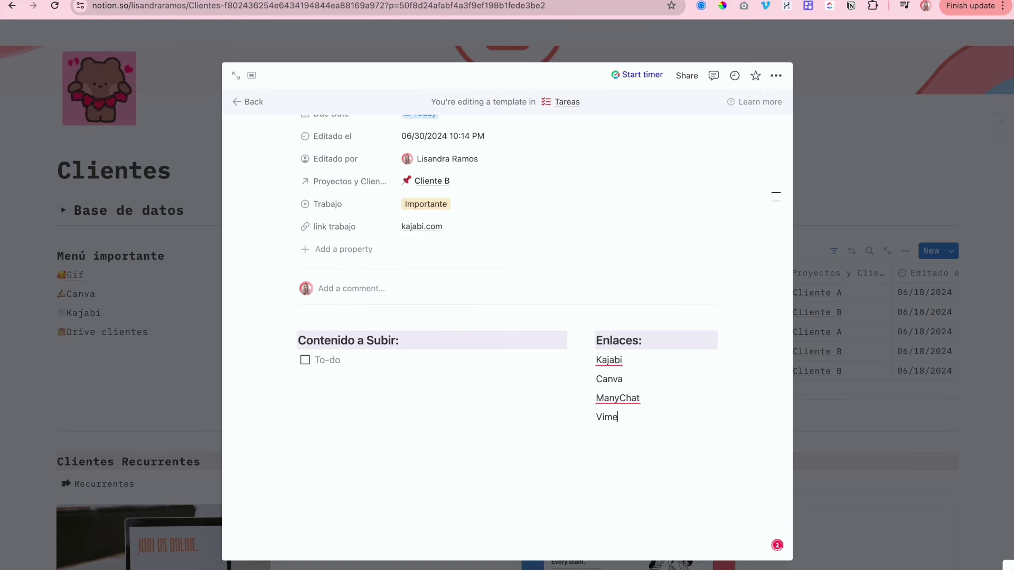
Step: Write "Ir a Kajabi y crear la lección" as the first to-do under Contenido a Subir
left_click(332, 364)
type("Ir a Vimeo y copiar")
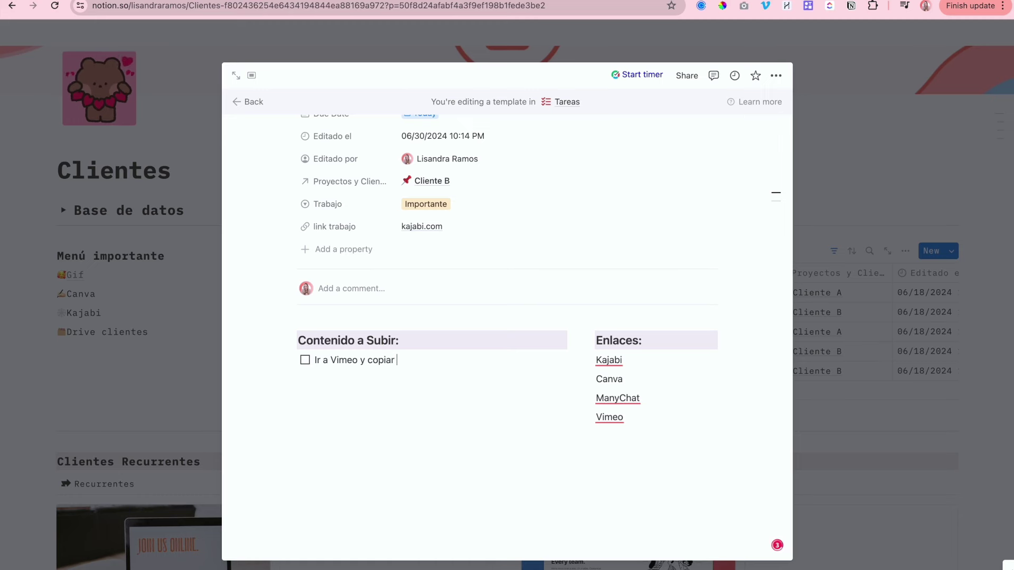
left_click_drag(412, 360, 315, 361)
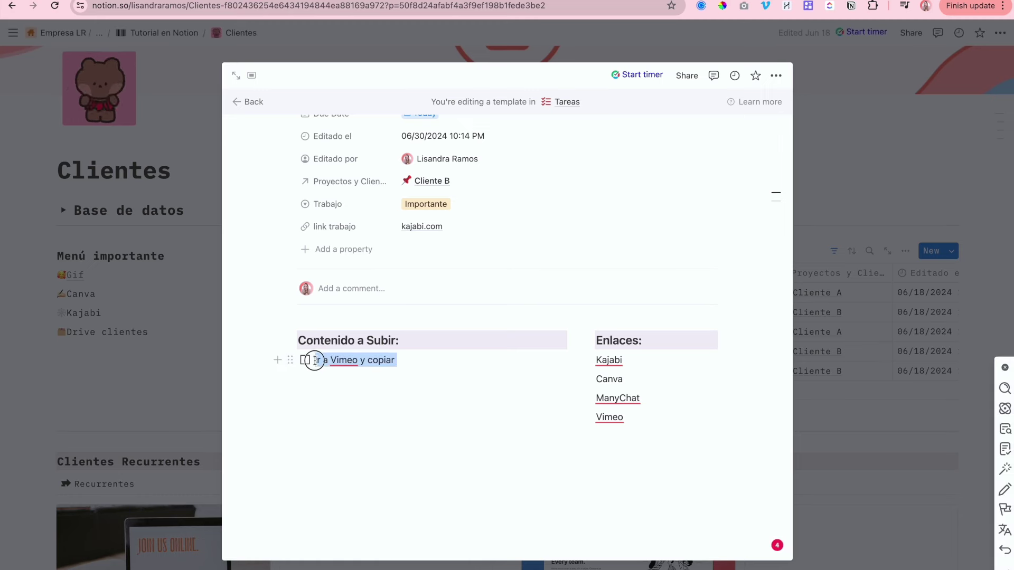
key("BackSpace")
type("r a")
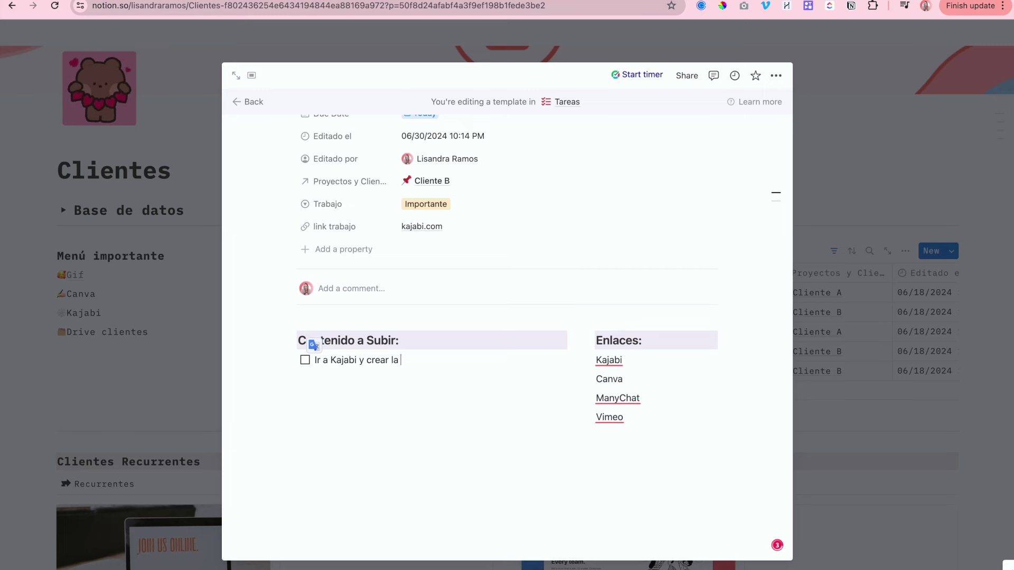
key("Return")
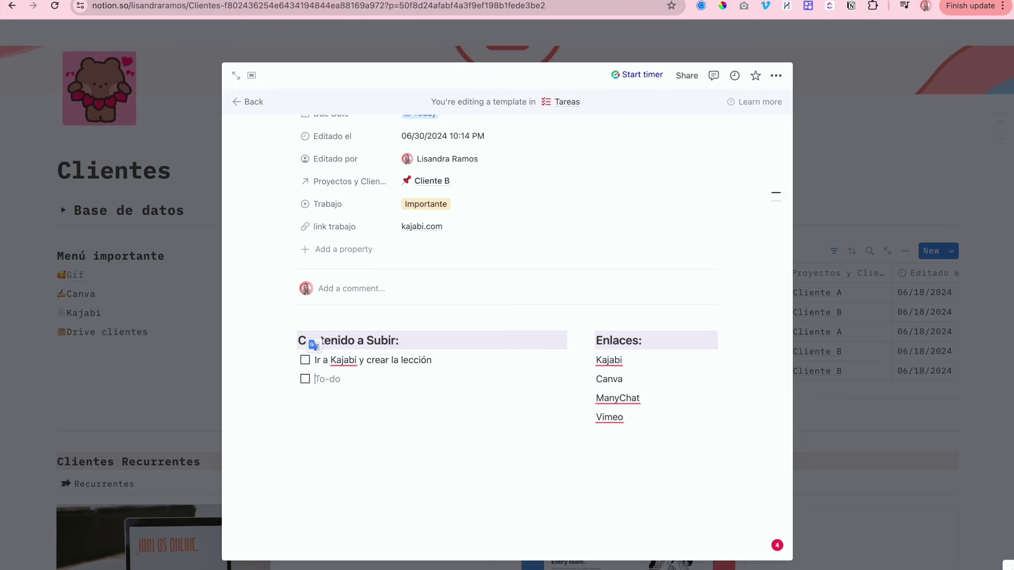
Step: Add the to-do "Crear la imagen de portada en Canva" and finish the checklist with "Enviar aviso a estudiantes del contenido nuevo"
type("Crear la imagen de portada en Canva")
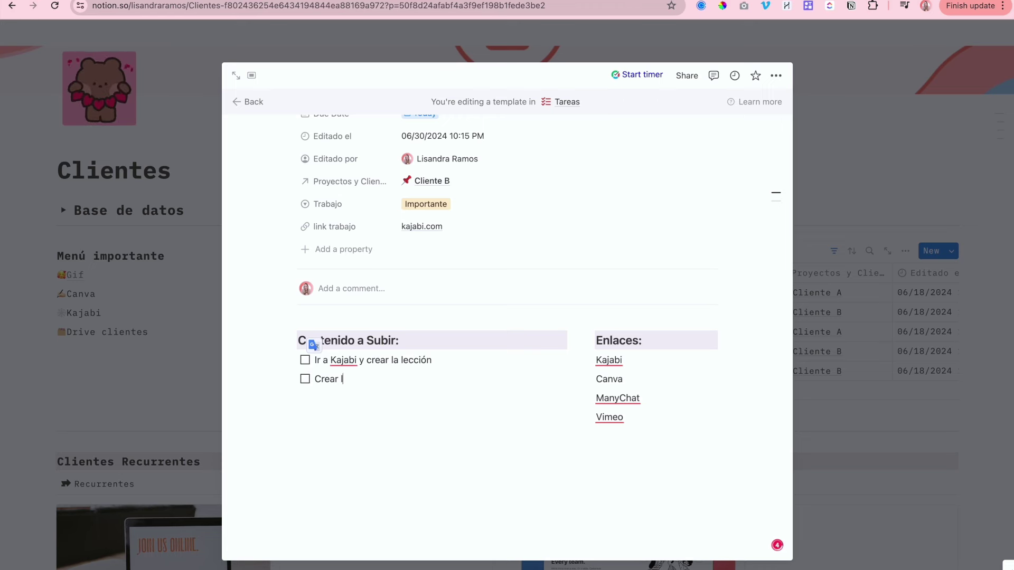
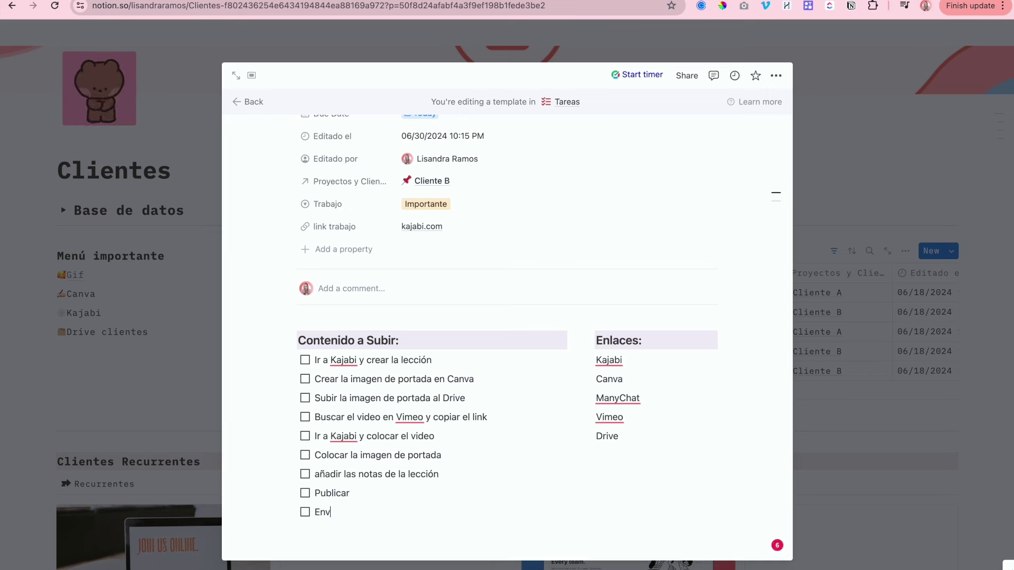
type("estu")
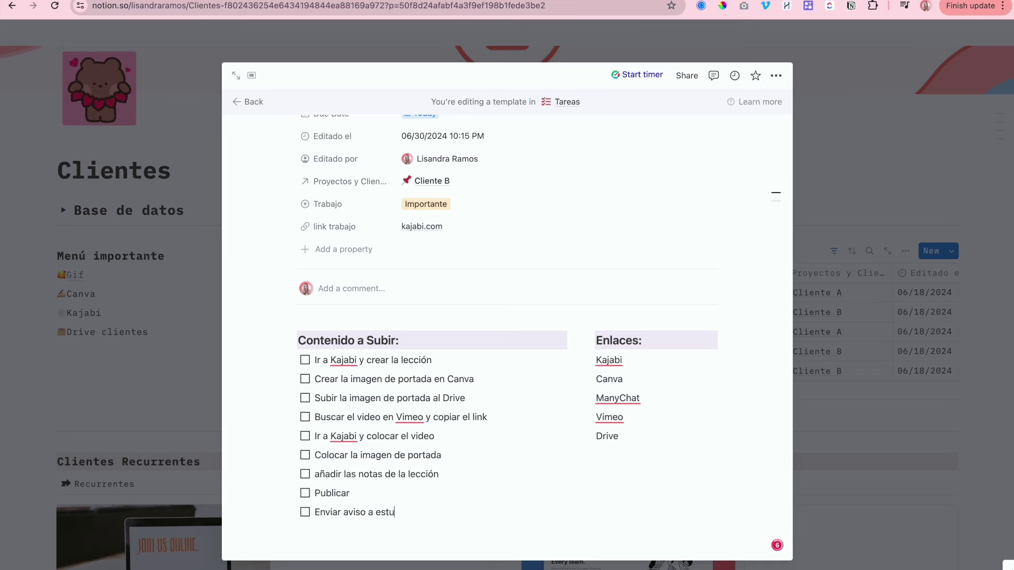
type("diantes del contenido nuevo")
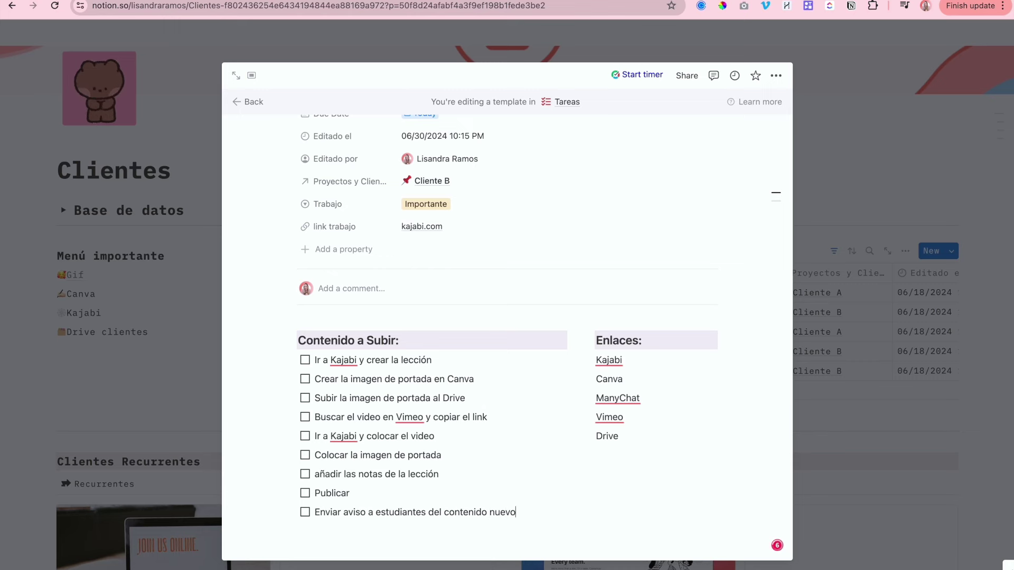
Step: Review the template's checklist, links and Contenido del aviso text, trying the first to-do's checkbox and clearing it again
scroll(370, 409, "down", 1)
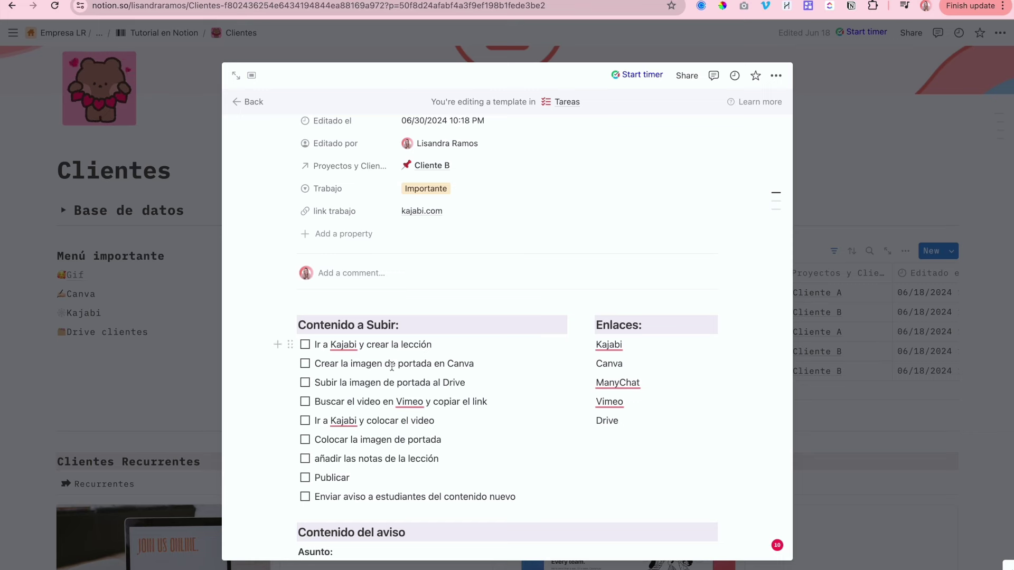
scroll(378, 296, "down", 5)
scroll(376, 322, "up", 2)
scroll(376, 323, "up", 2)
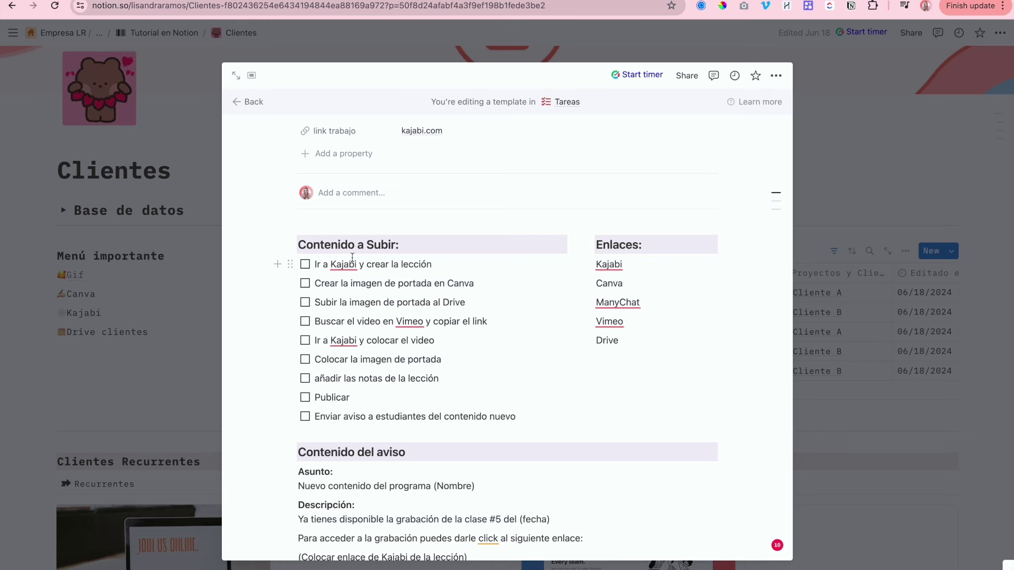
scroll(353, 379, "down", 3)
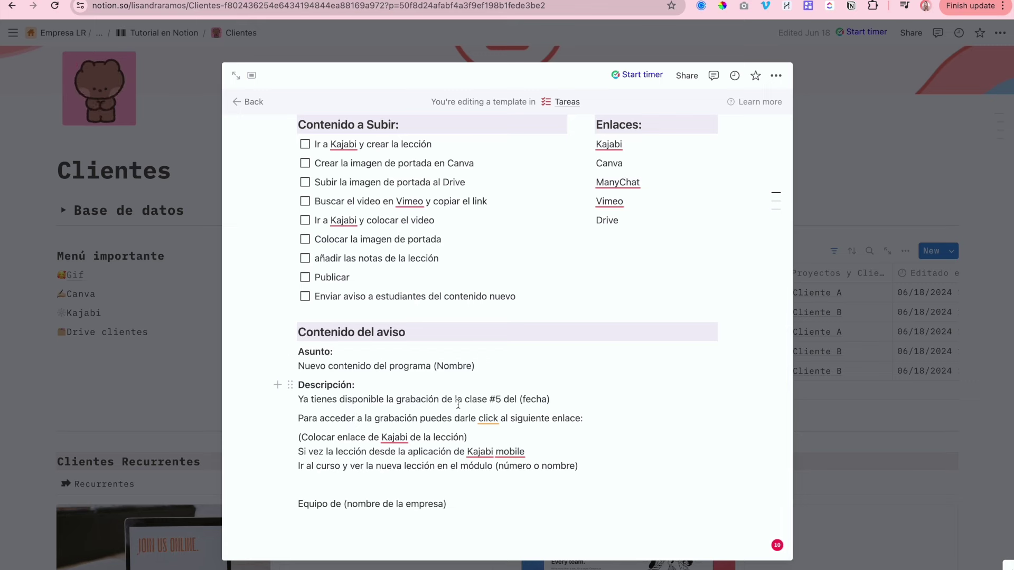
scroll(360, 331, "up", 2)
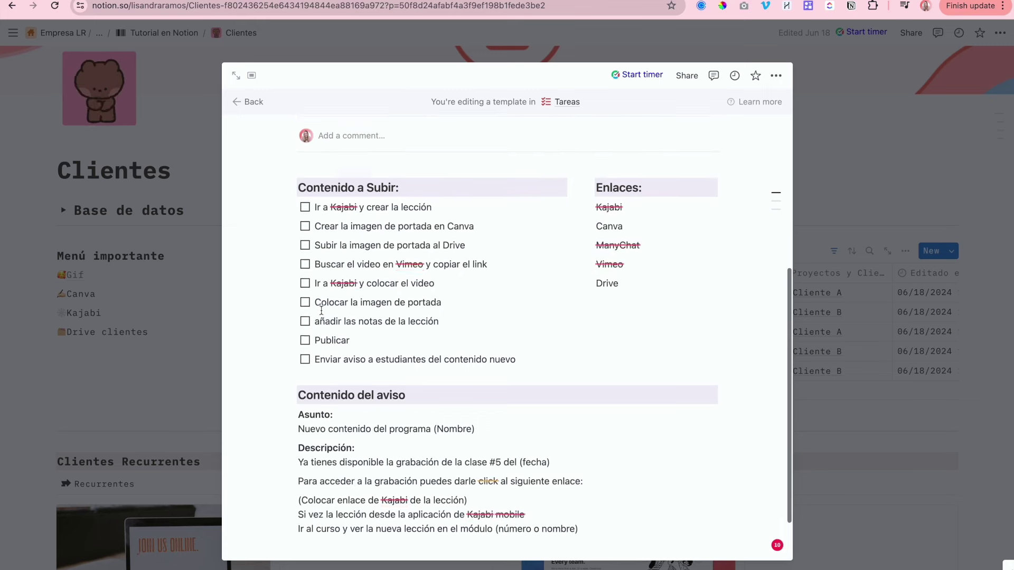
left_click(305, 218)
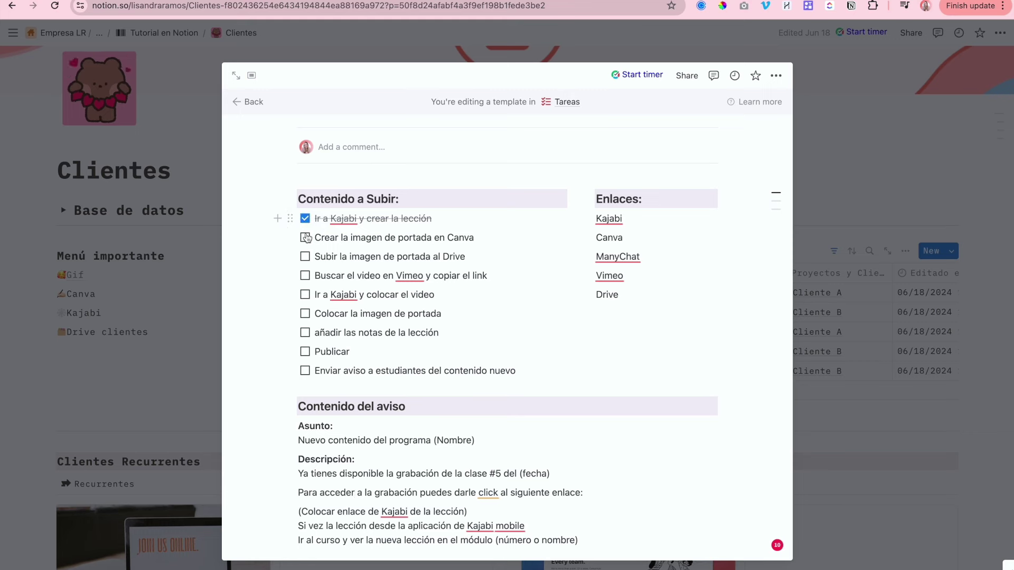
left_click(305, 219)
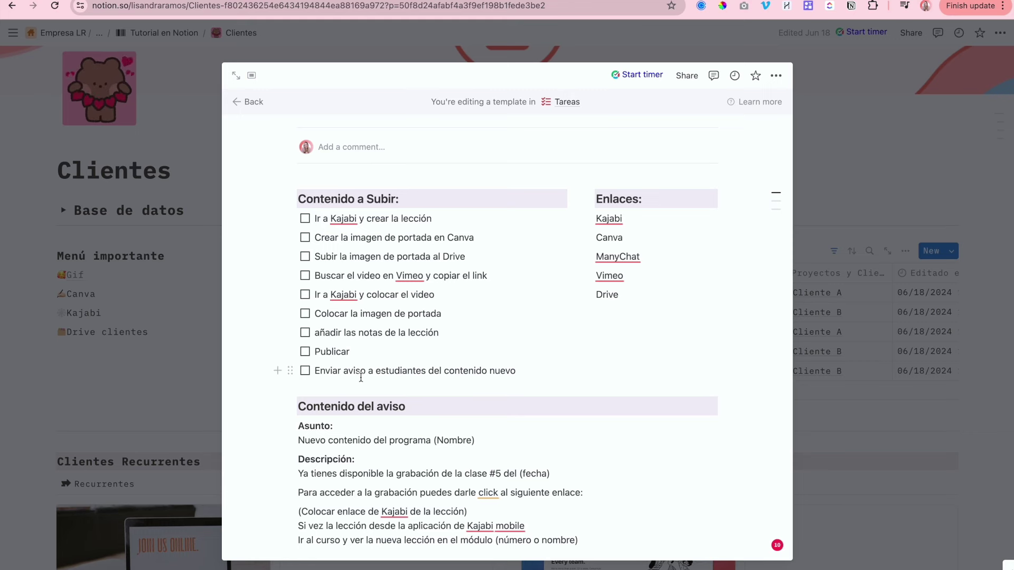
scroll(361, 458, "down", 2)
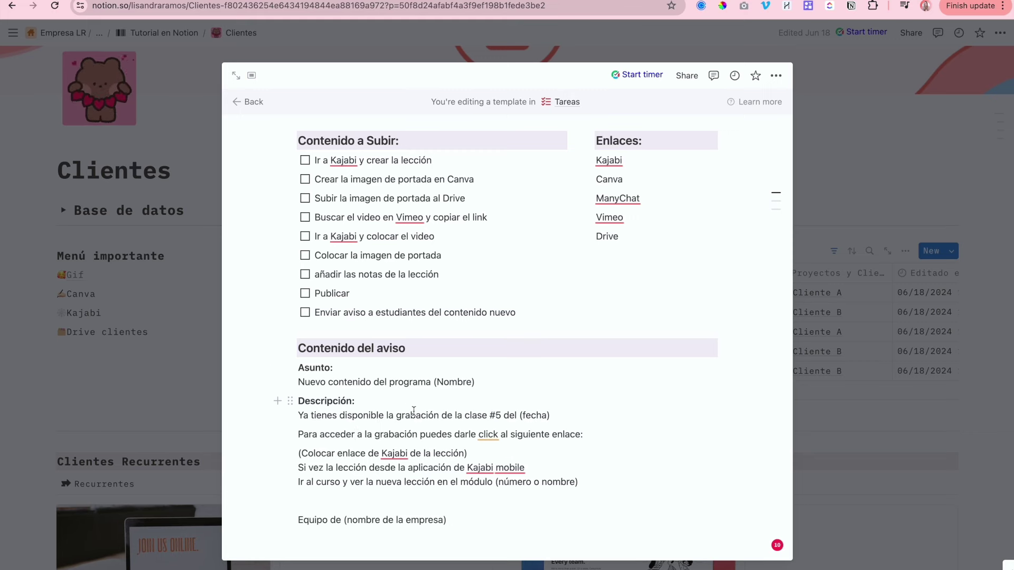
scroll(414, 396, "up", 6)
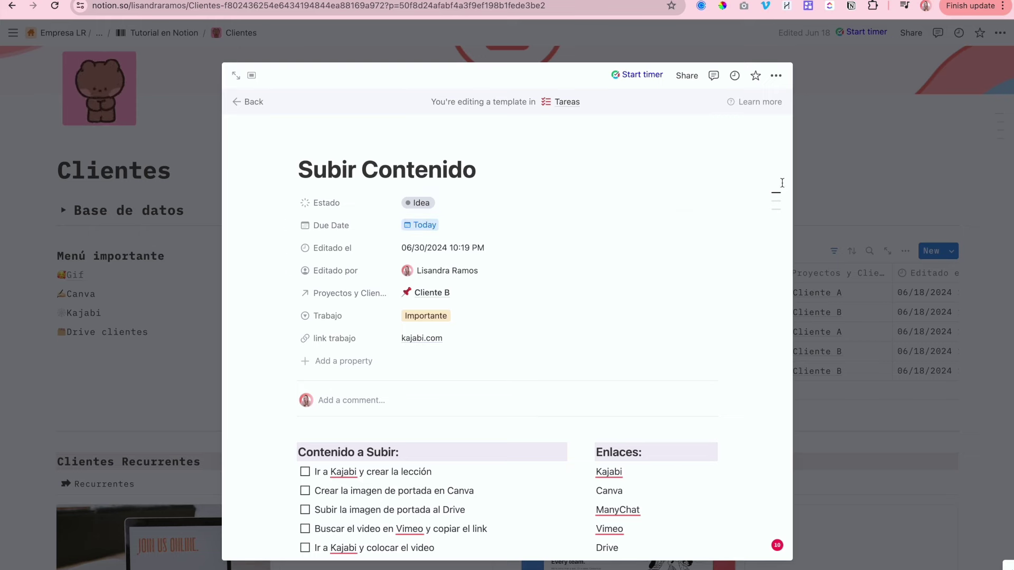
Step: Close the template, create a new task in Tareas from the Subir Contenido template and look through its content
left_click(842, 150)
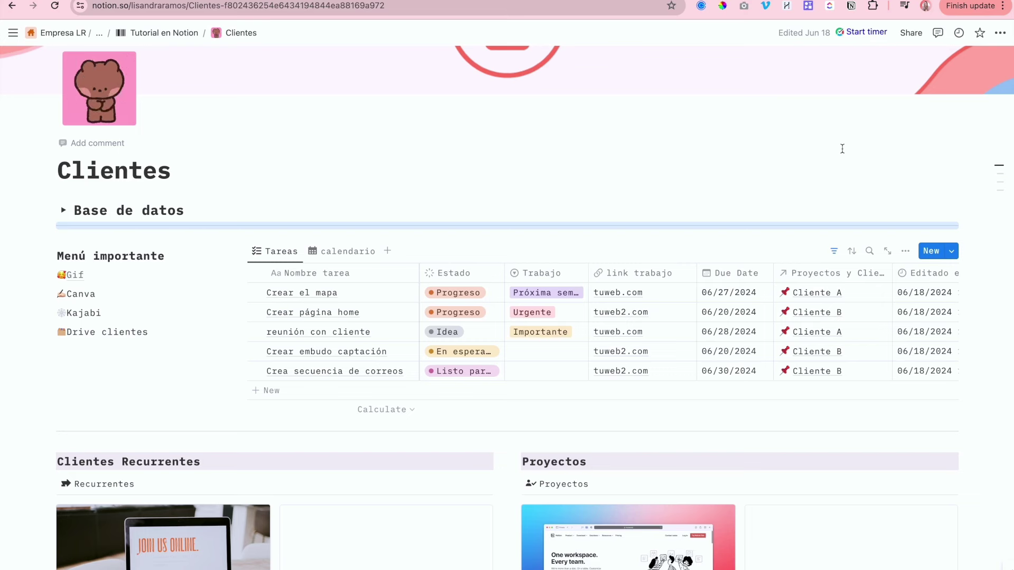
left_click(951, 251)
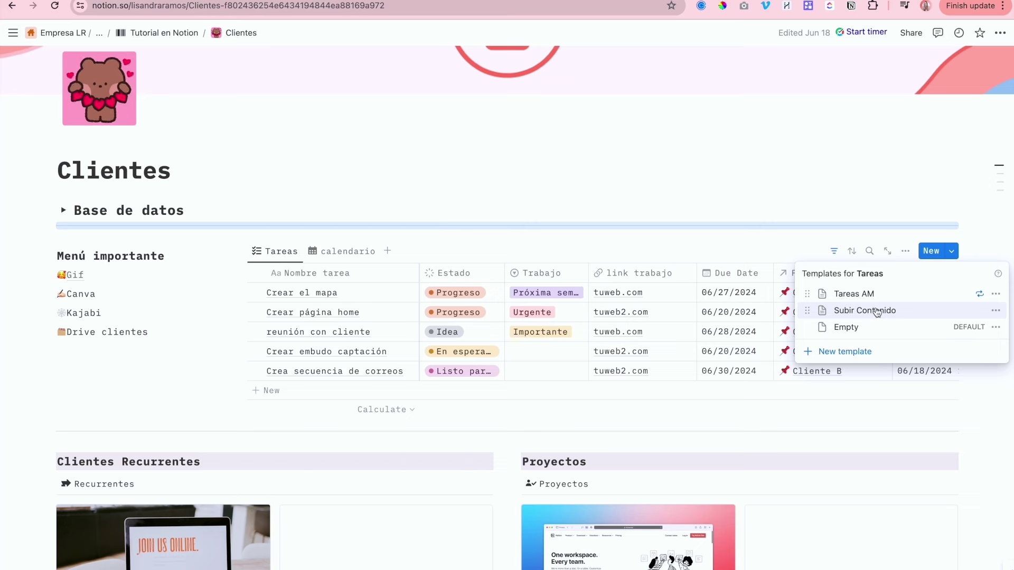
left_click(871, 315)
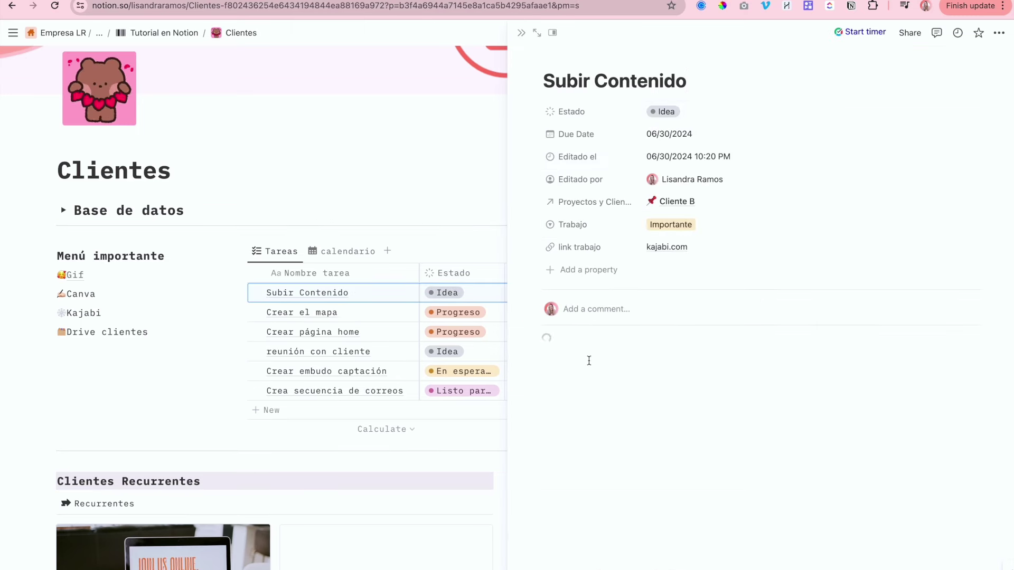
scroll(616, 325, "down", 4)
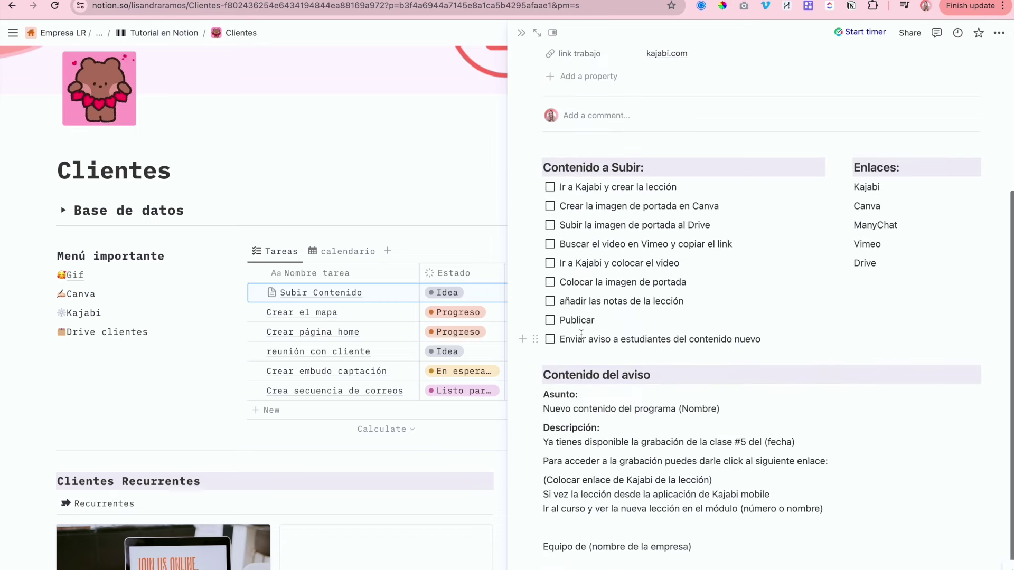
scroll(638, 386, "up", 2)
scroll(638, 386, "up", 2)
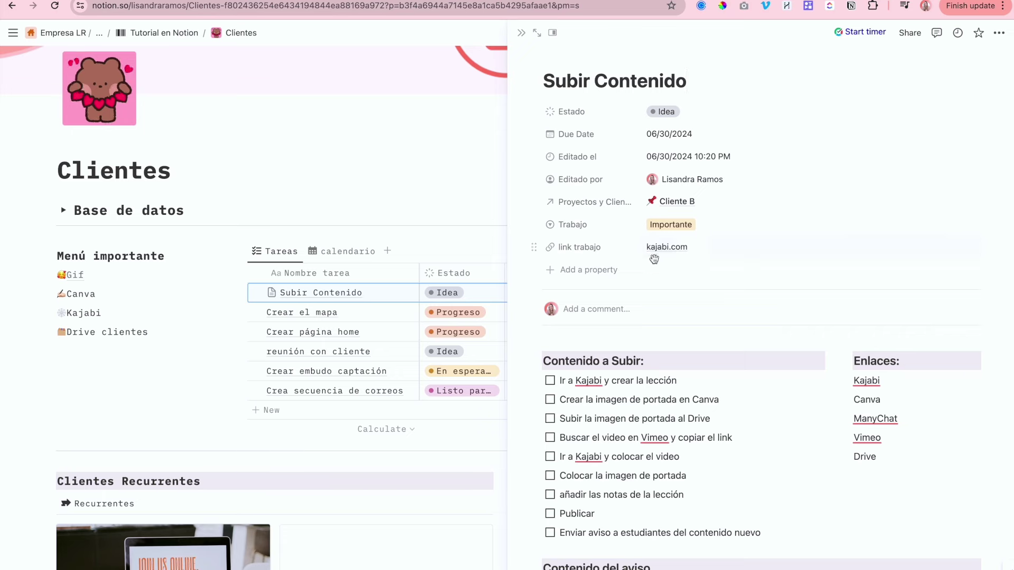
scroll(658, 257, "down", 4)
scroll(661, 263, "up", 4)
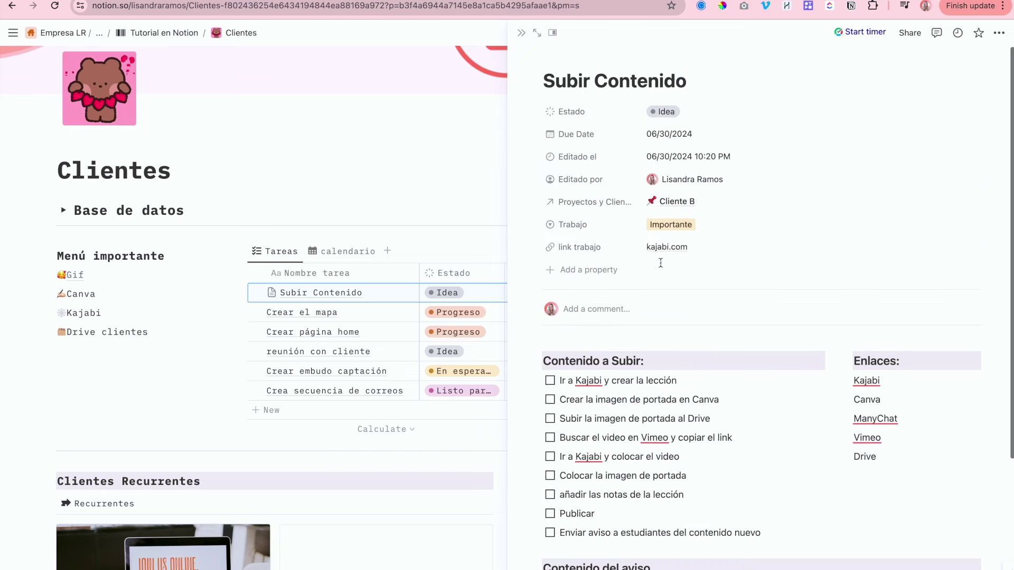
Step: Close the open task and add a new task named "ejemplo" at the end of the Tareas table
left_click(522, 35)
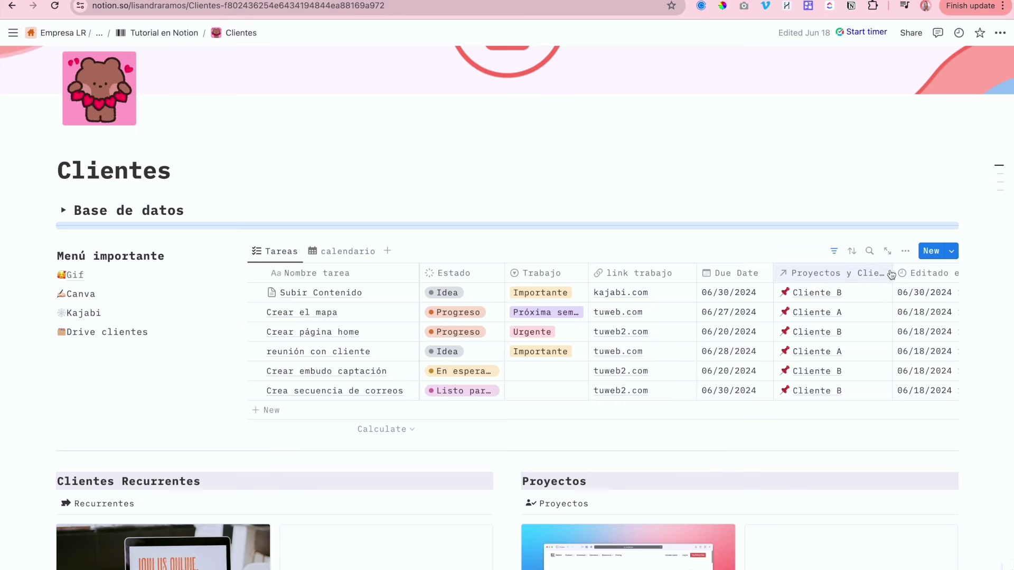
left_click(951, 250)
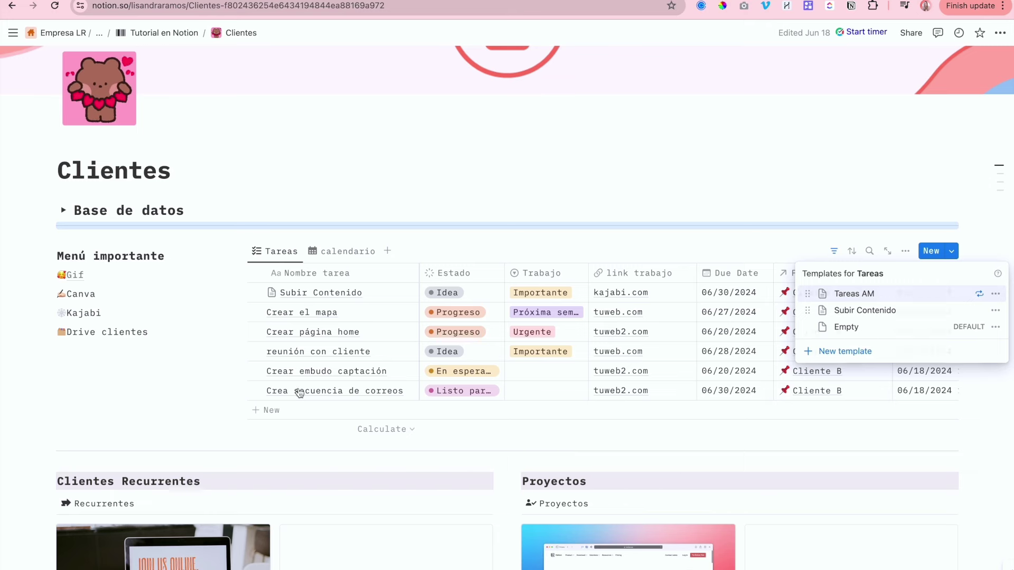
left_click(271, 411)
left_click(272, 410)
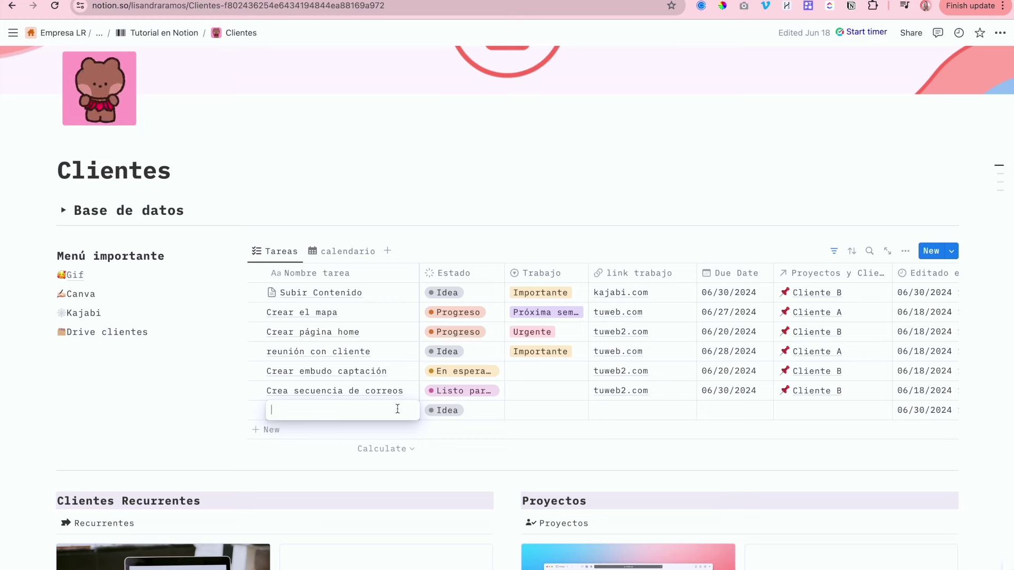
type("ejemplo")
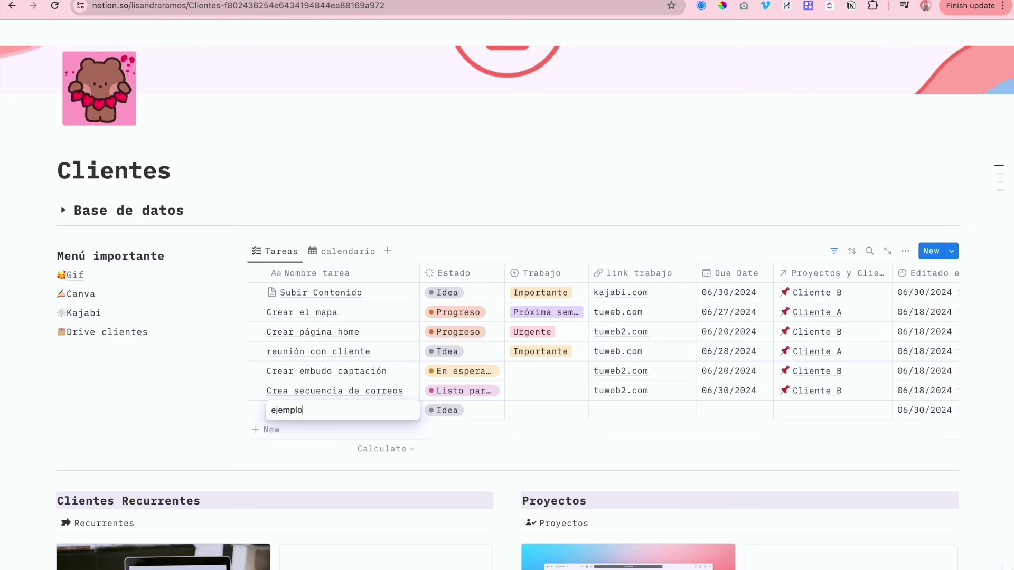
key("Return")
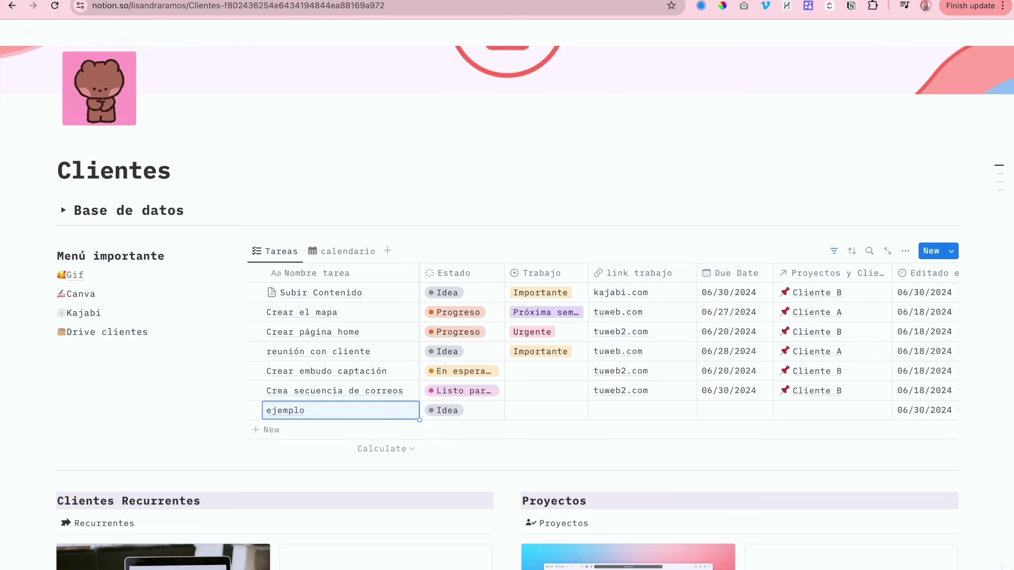
Step: Open the "ejemplo" task to view the templates offered for its empty page, and close it without choosing one
left_click(397, 411)
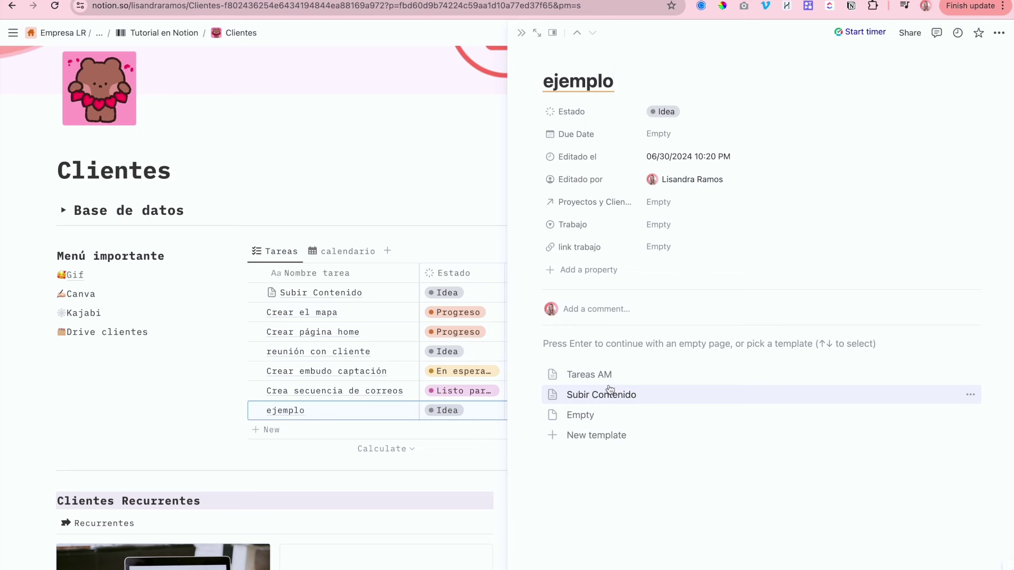
left_click(458, 203)
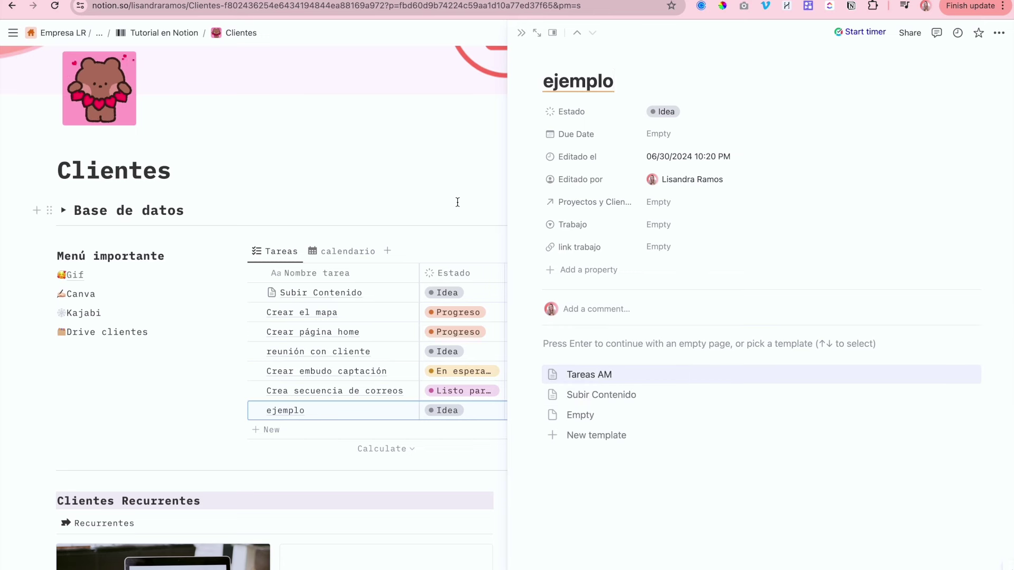
left_click(521, 33)
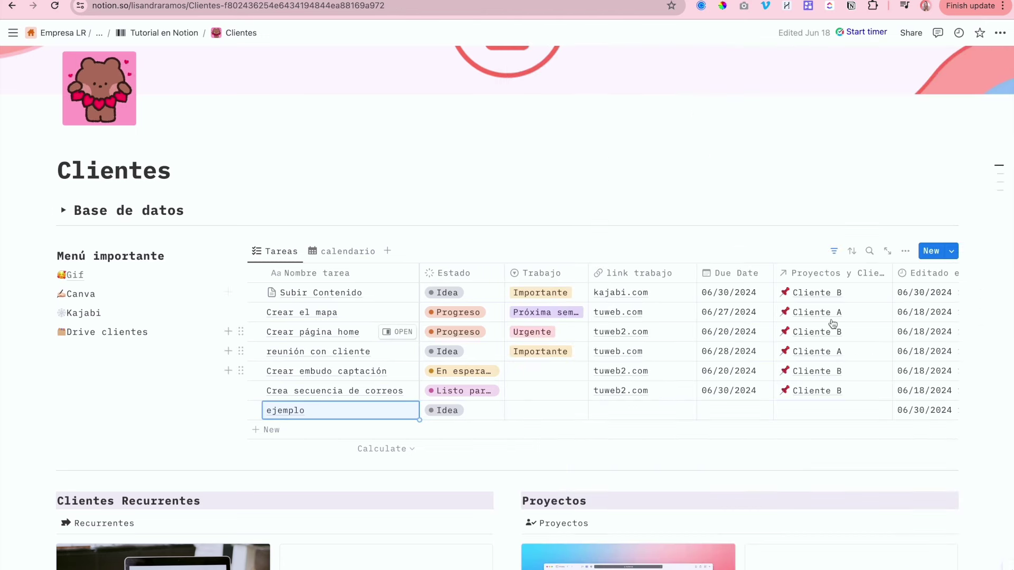
Step: Edit the Tareas AM template to give it a sun emoji icon, and check the icon in the template list
left_click(956, 255)
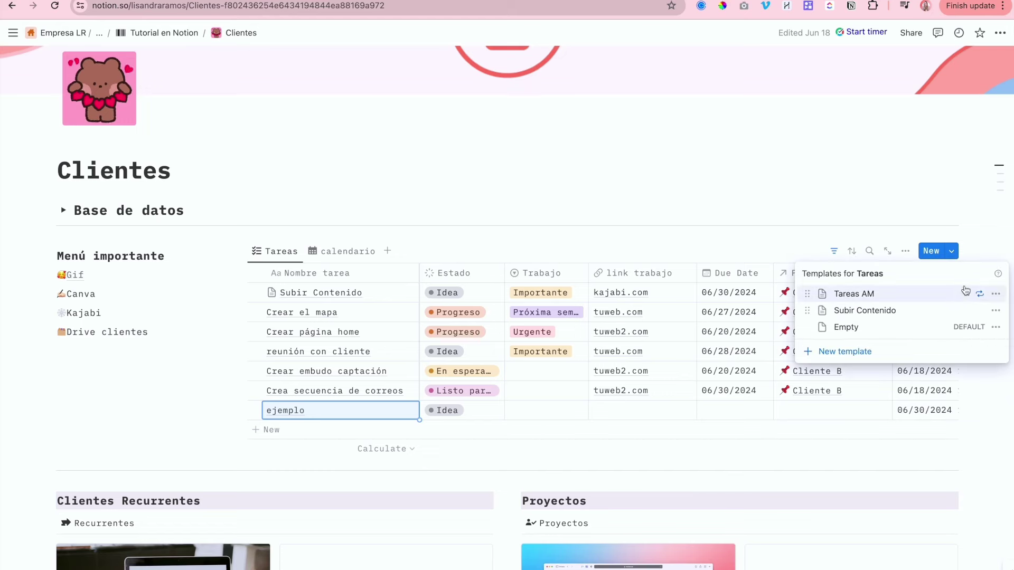
left_click(999, 298)
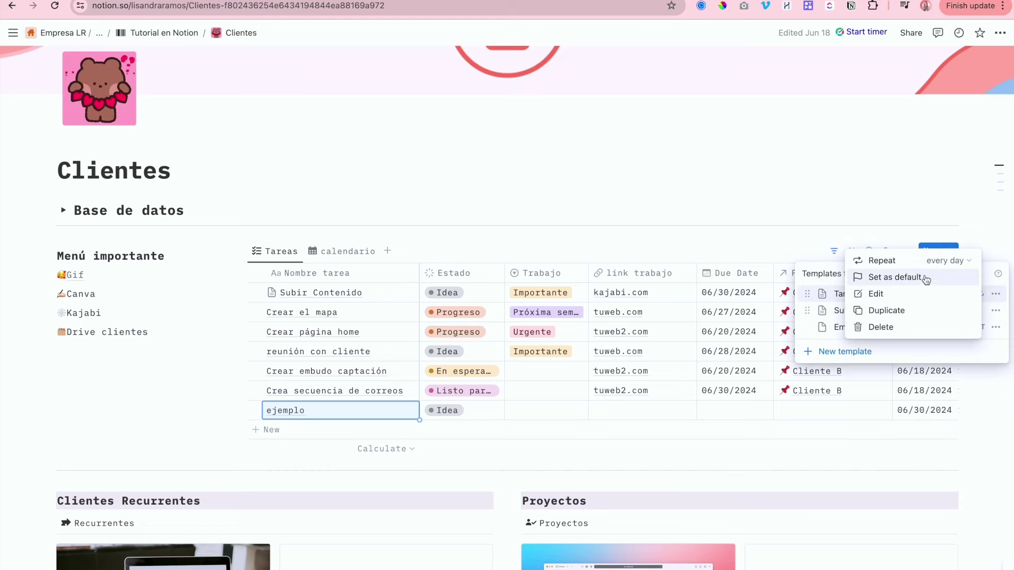
left_click(924, 300)
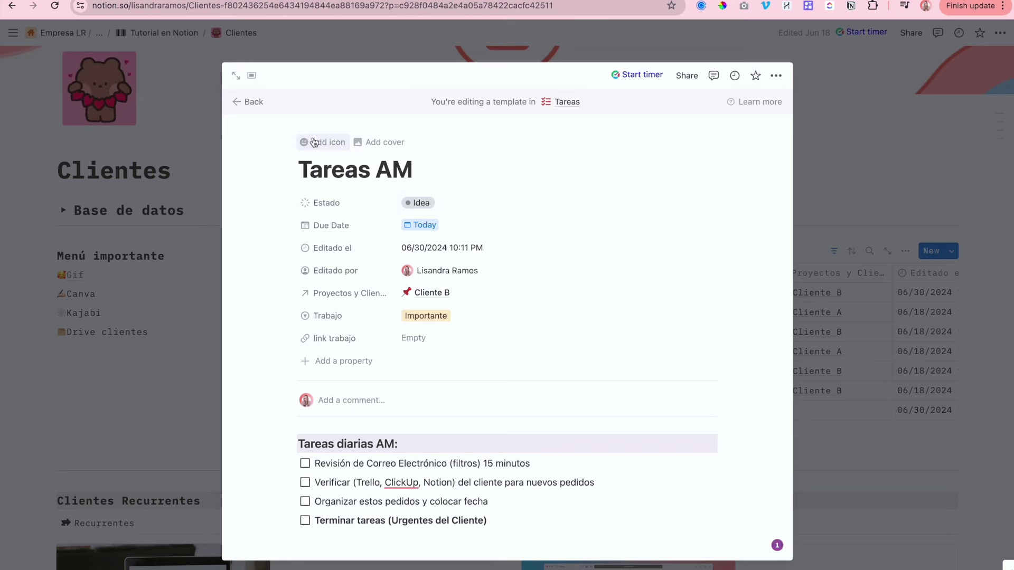
left_click(329, 146)
left_click(323, 200)
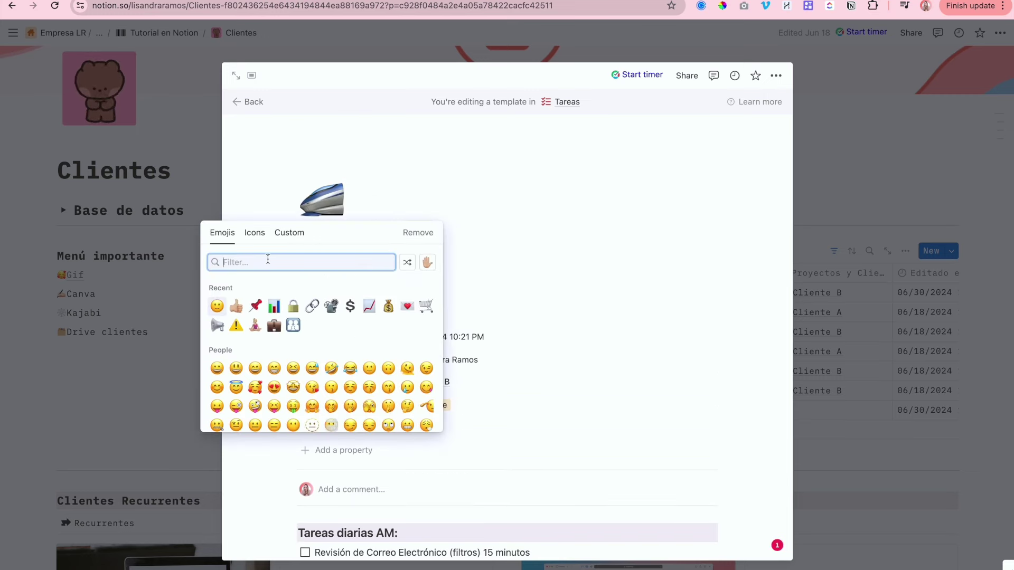
type("sun")
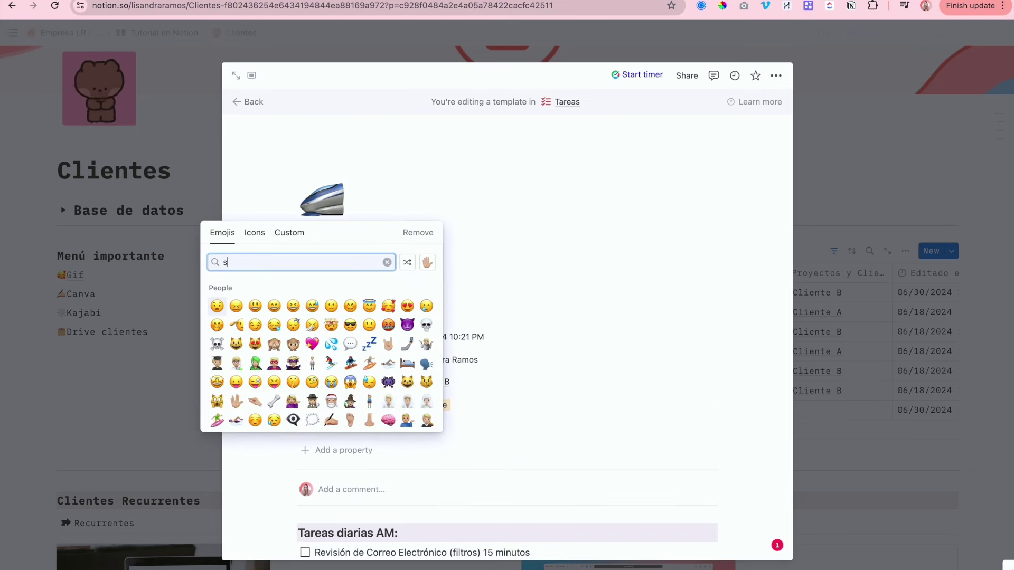
left_click(256, 289)
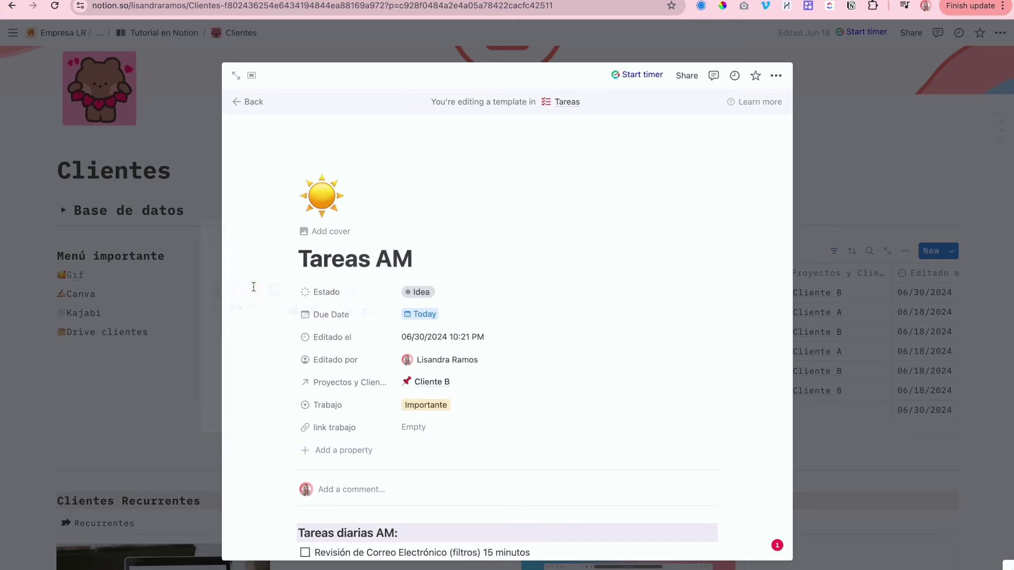
left_click(821, 159)
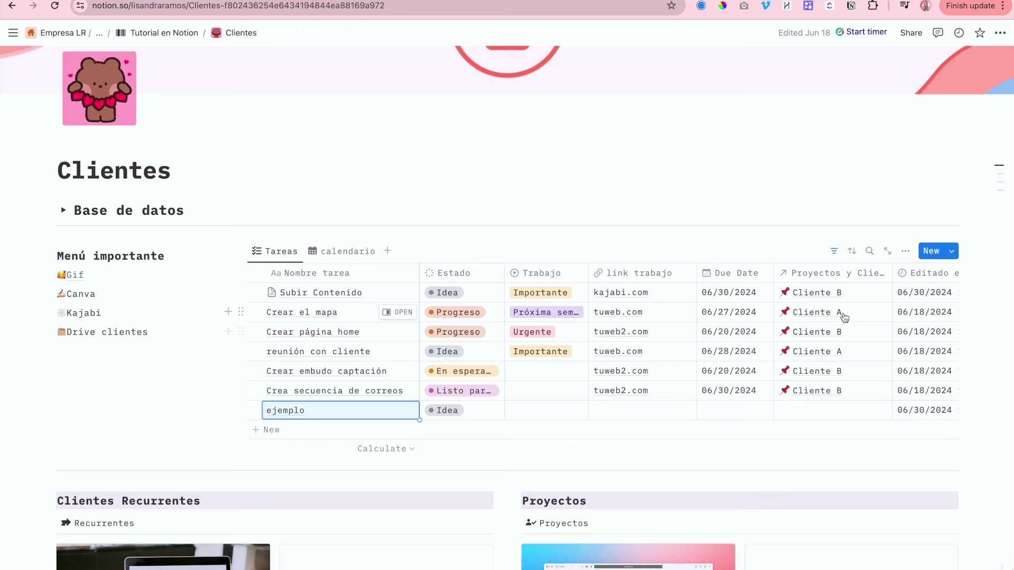
left_click(952, 251)
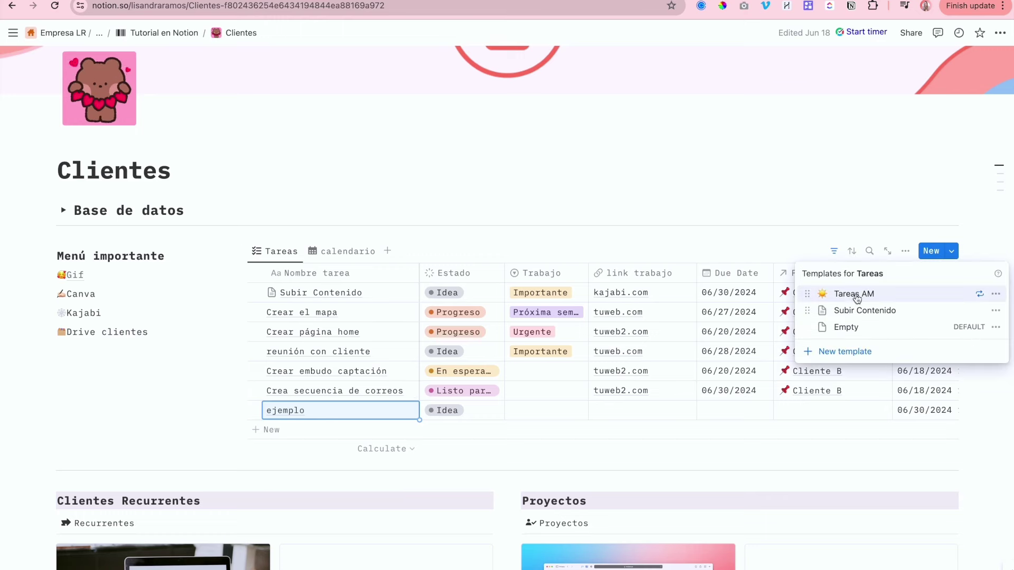
left_click(782, 221)
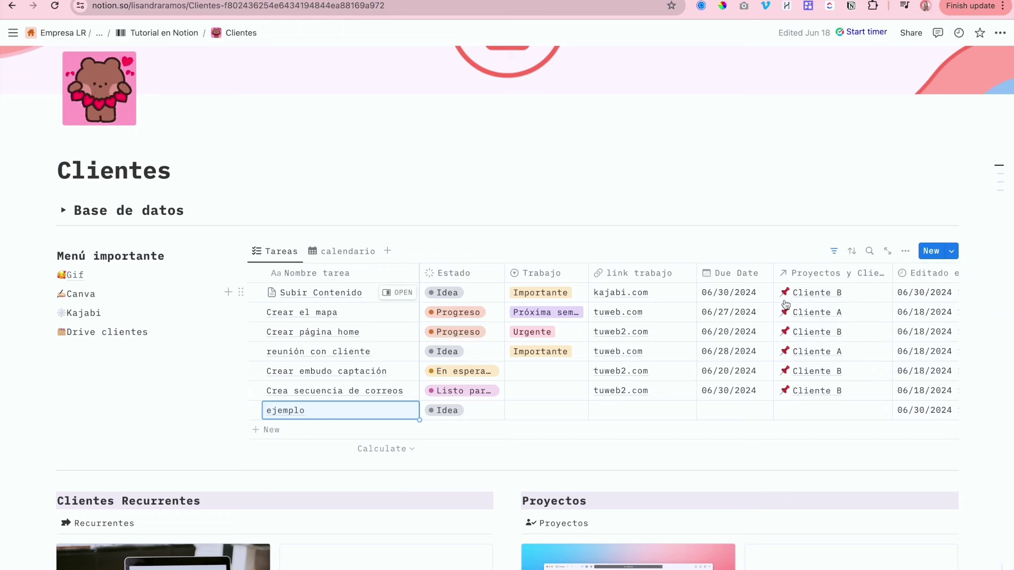
Step: Edit the Subir Contenido template to give it the emoji of a woman at a laptop as its icon, searching for "comp"
left_click(952, 251)
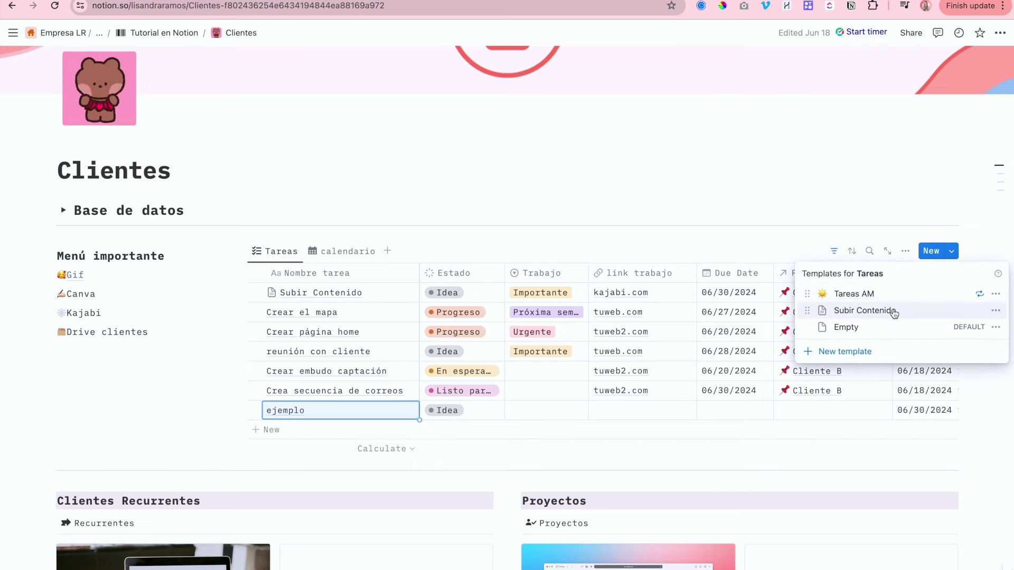
left_click(996, 310)
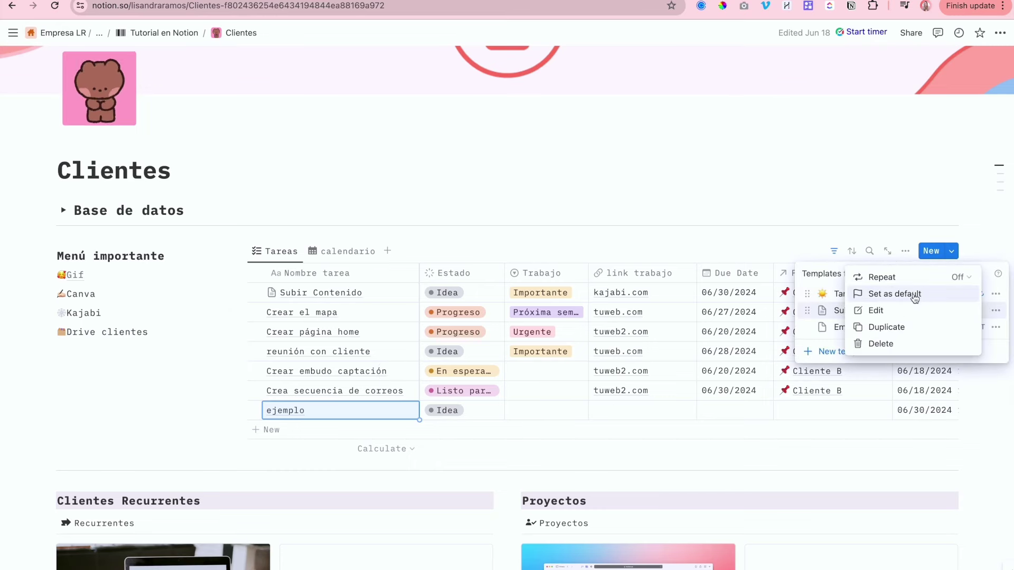
left_click(905, 310)
left_click(334, 149)
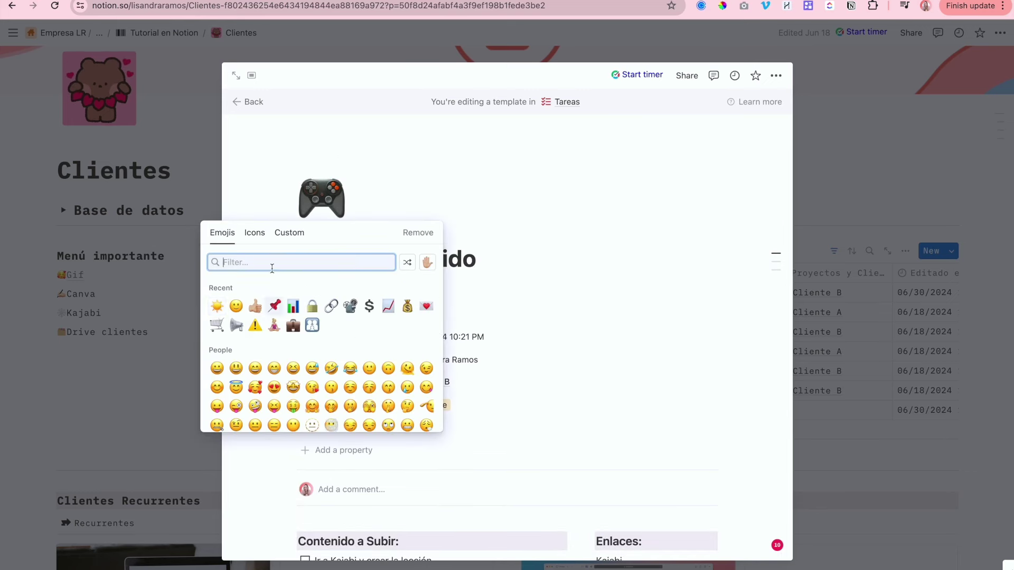
type("comp")
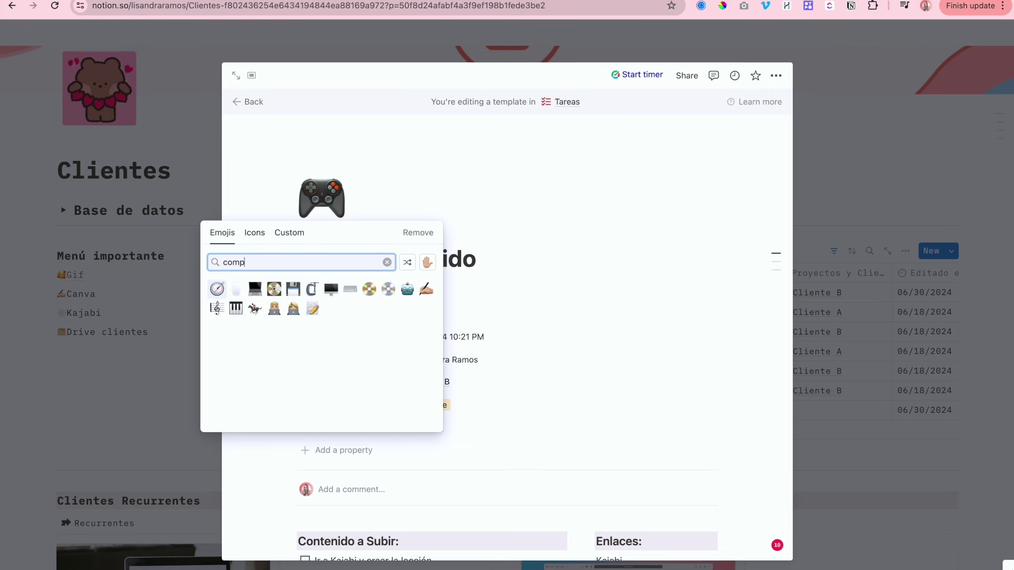
left_click(292, 310)
left_click(800, 148)
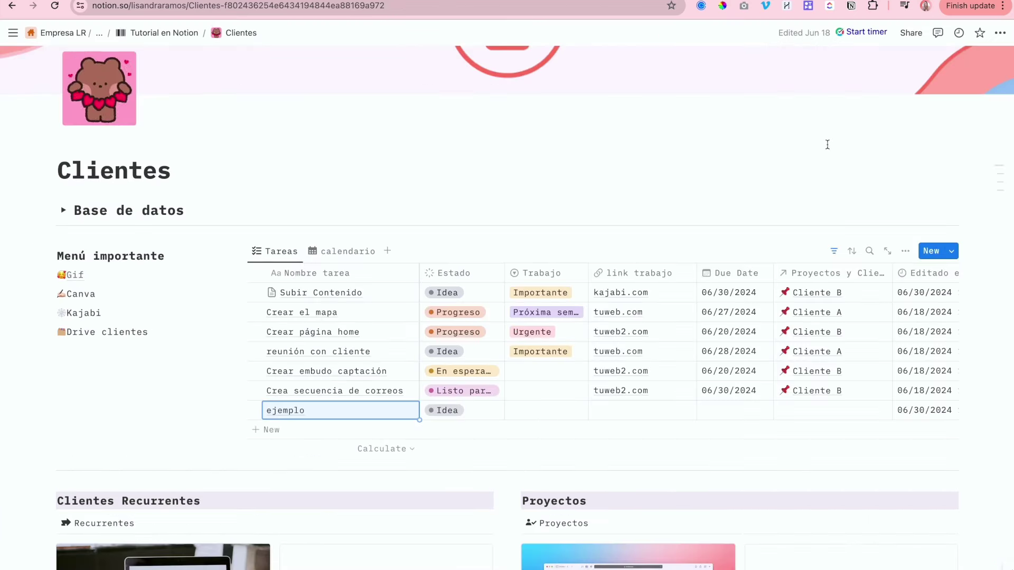
Step: Create another task in Tareas from the Subir Contenido template and close its page
left_click(951, 251)
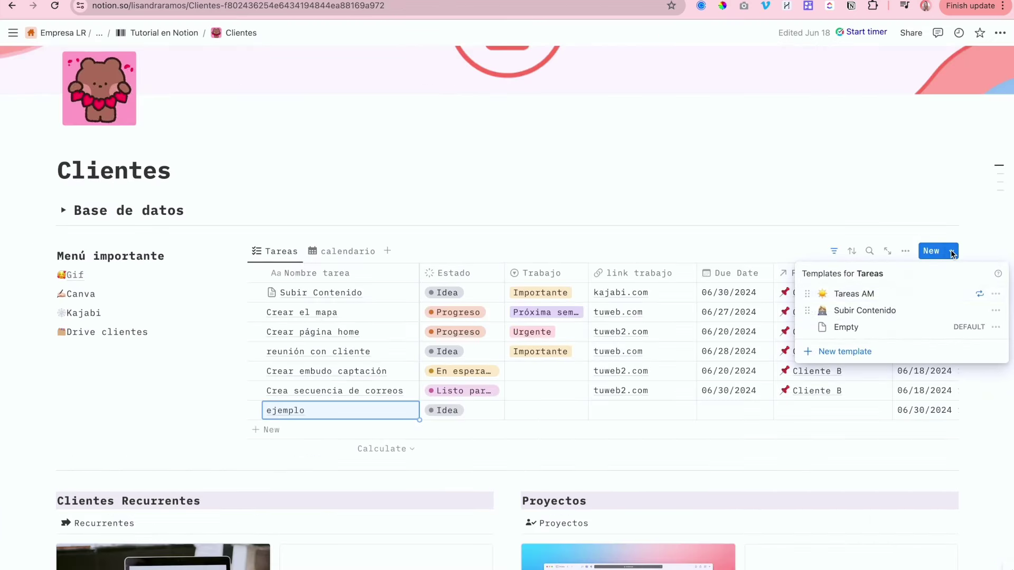
left_click(887, 313)
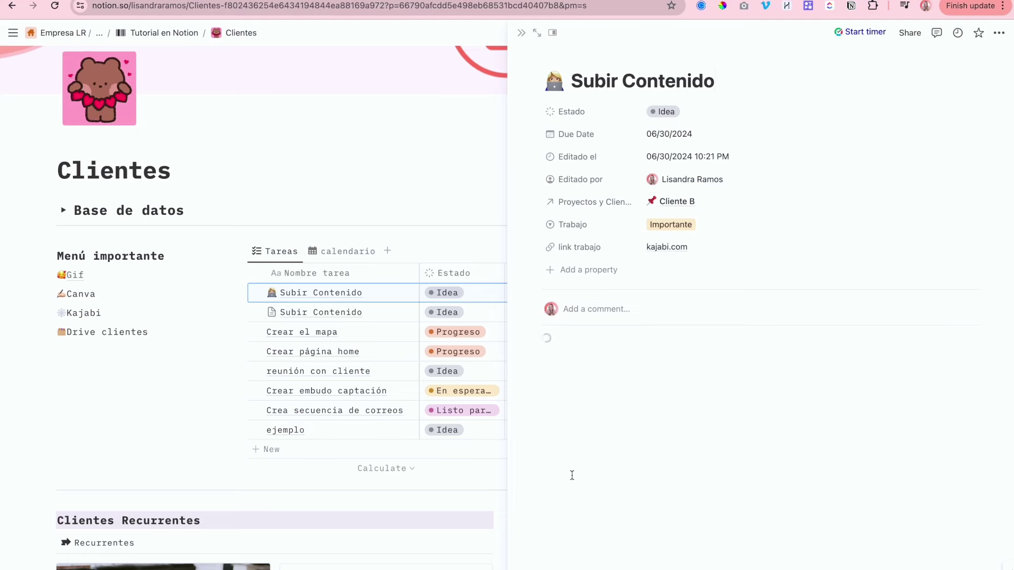
left_click(415, 150)
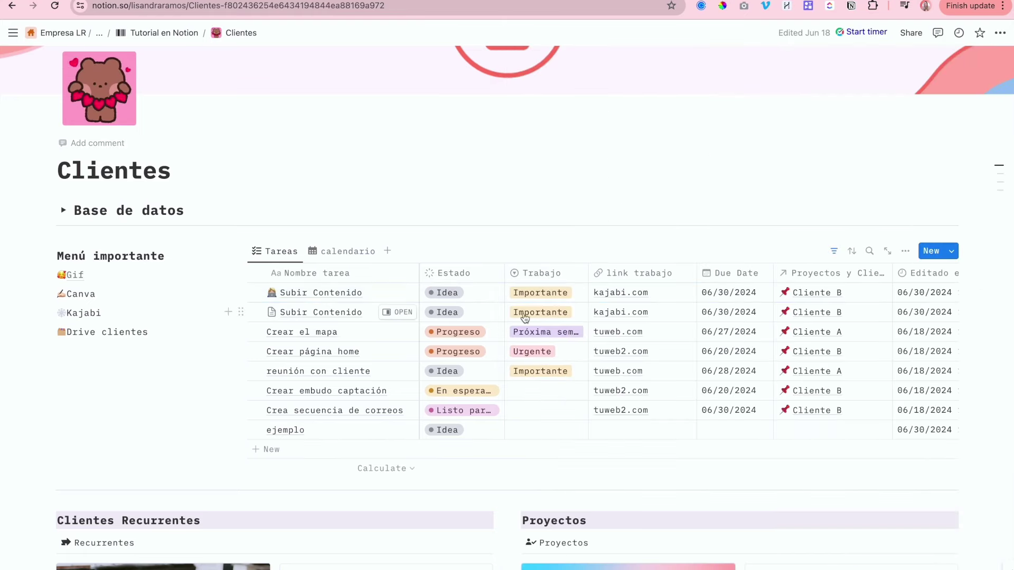
Step: Look over the Clientes page and open the list of templates for Tareas
scroll(521, 317, "down", 3)
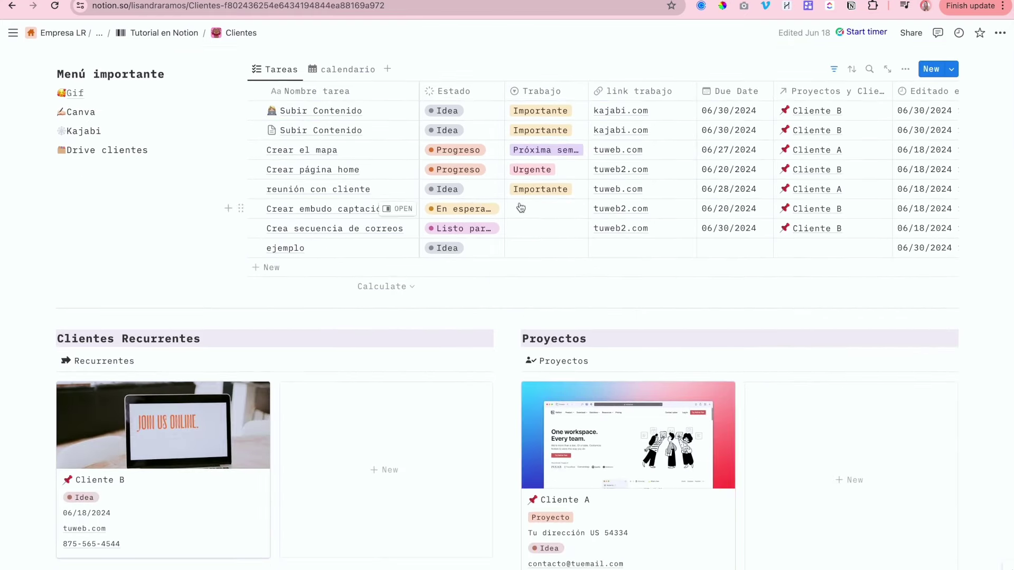
scroll(433, 261, "up", 2)
scroll(465, 130, "up", 2)
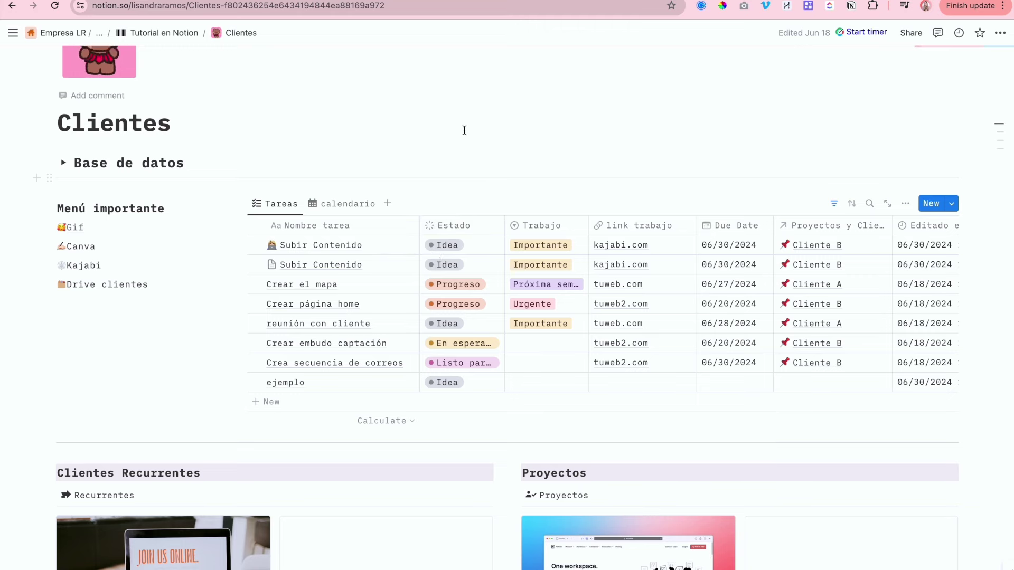
left_click(953, 312)
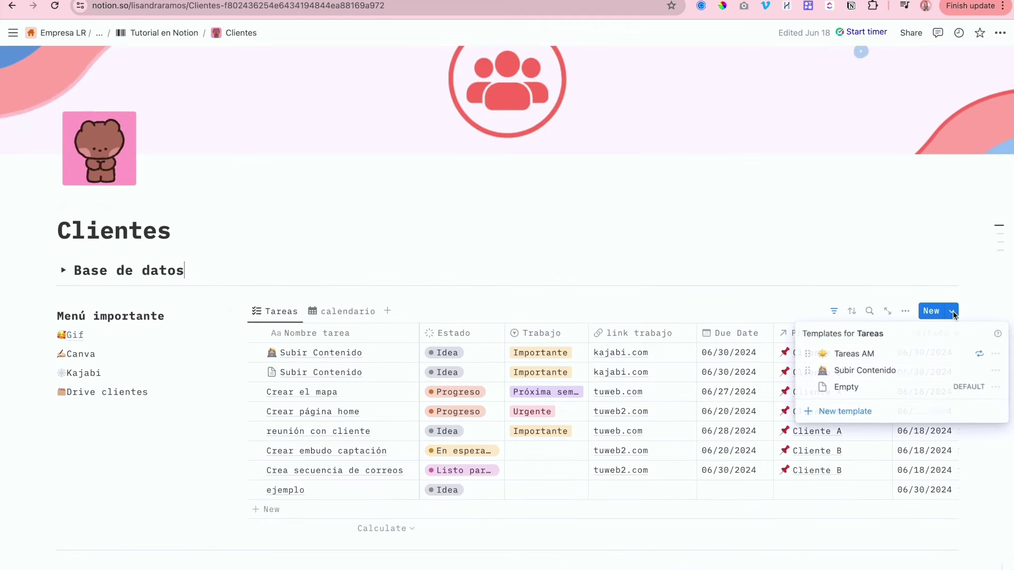